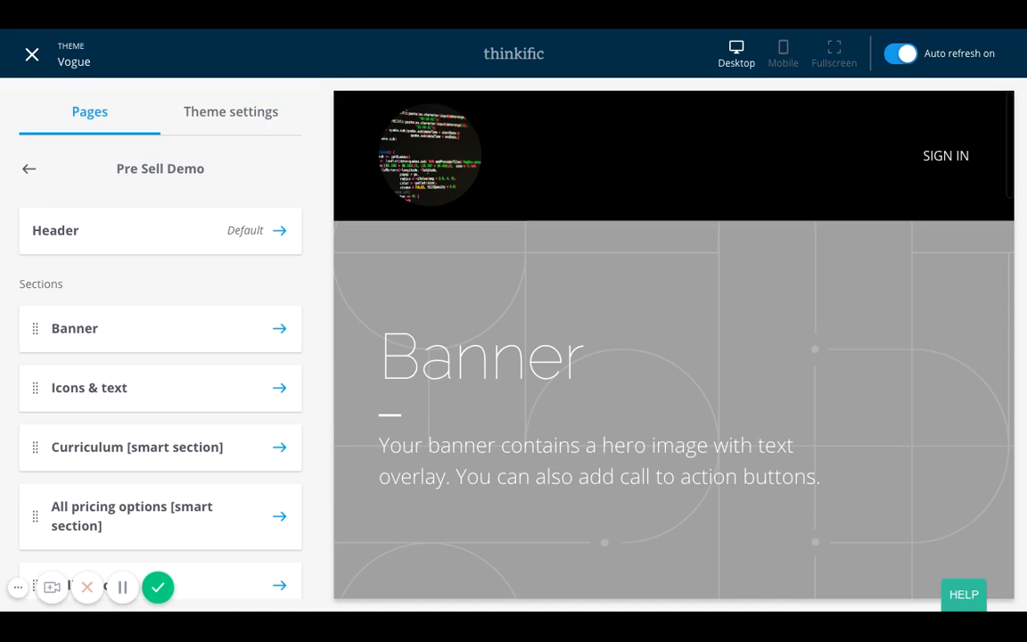
Open the header settings of the Pre Sell Demo page and enlarge the logo to slightly over half of the width scale.
click(188, 252)
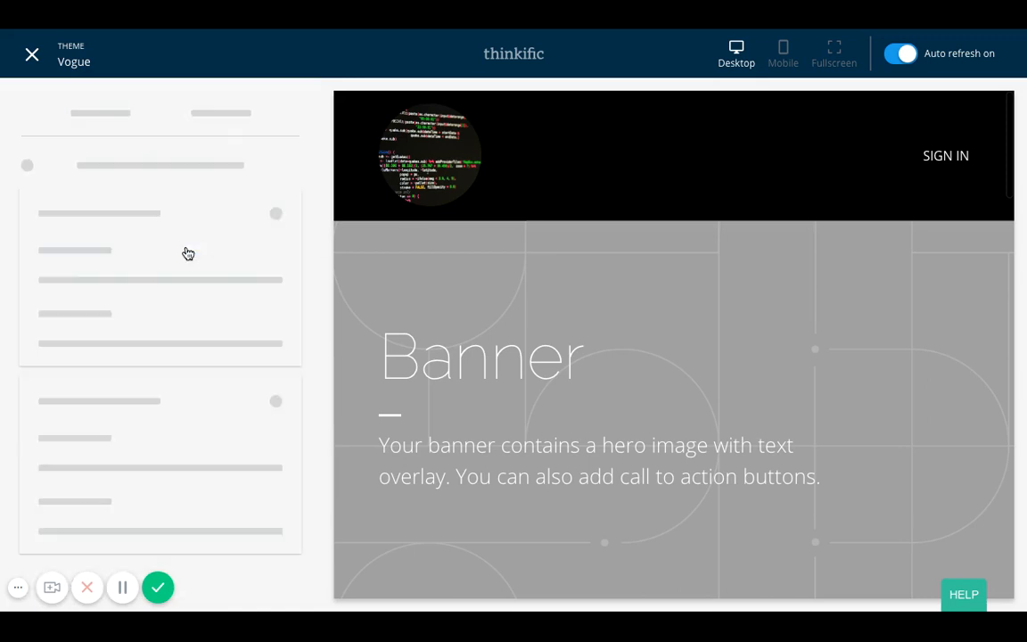
click(188, 253)
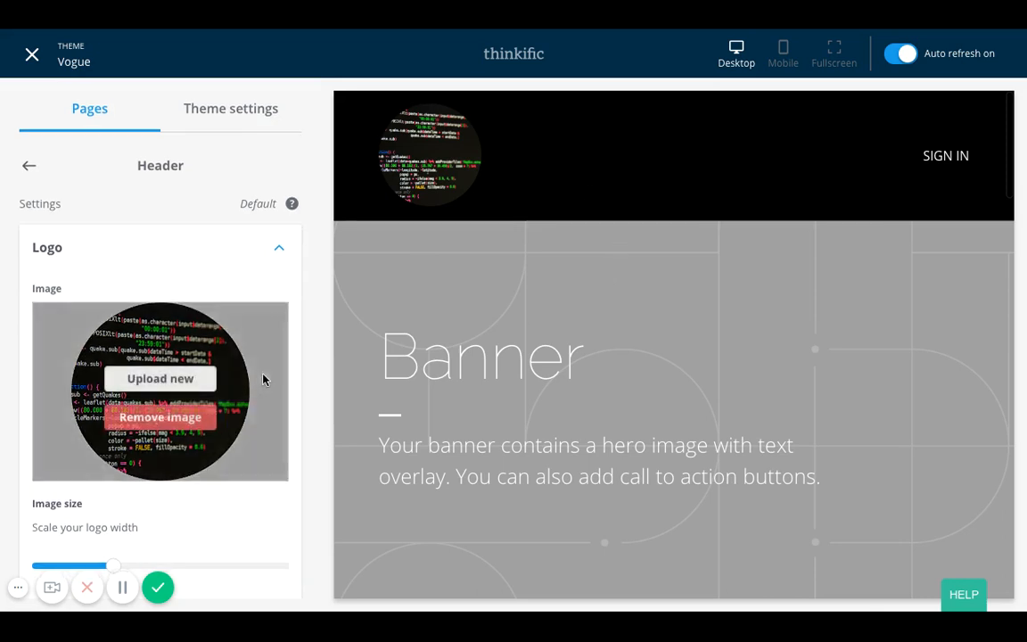
scroll(264, 379, down, 2)
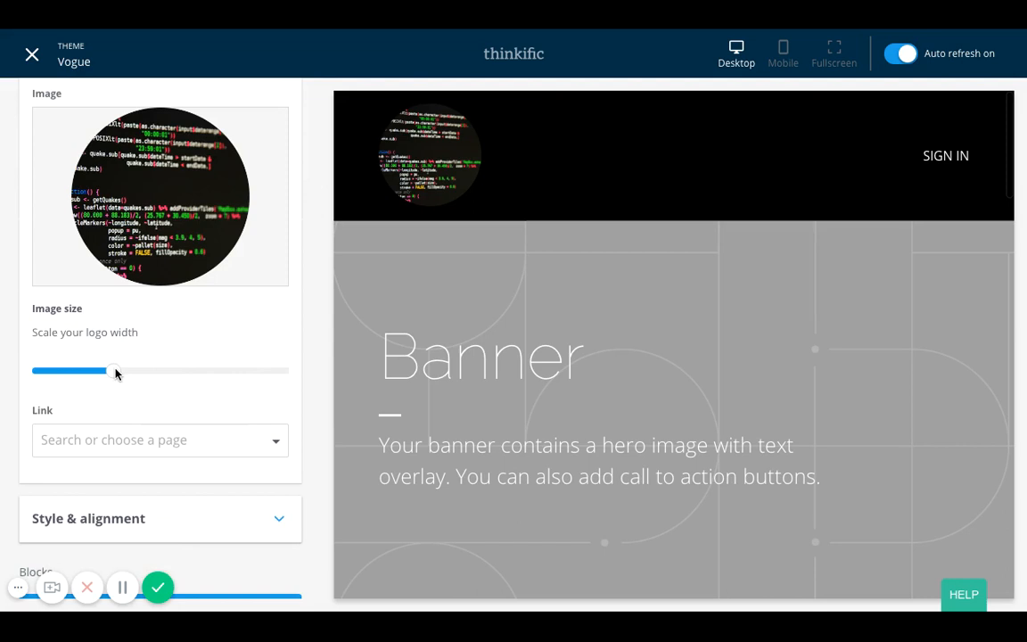
drag(115, 374, 92, 371)
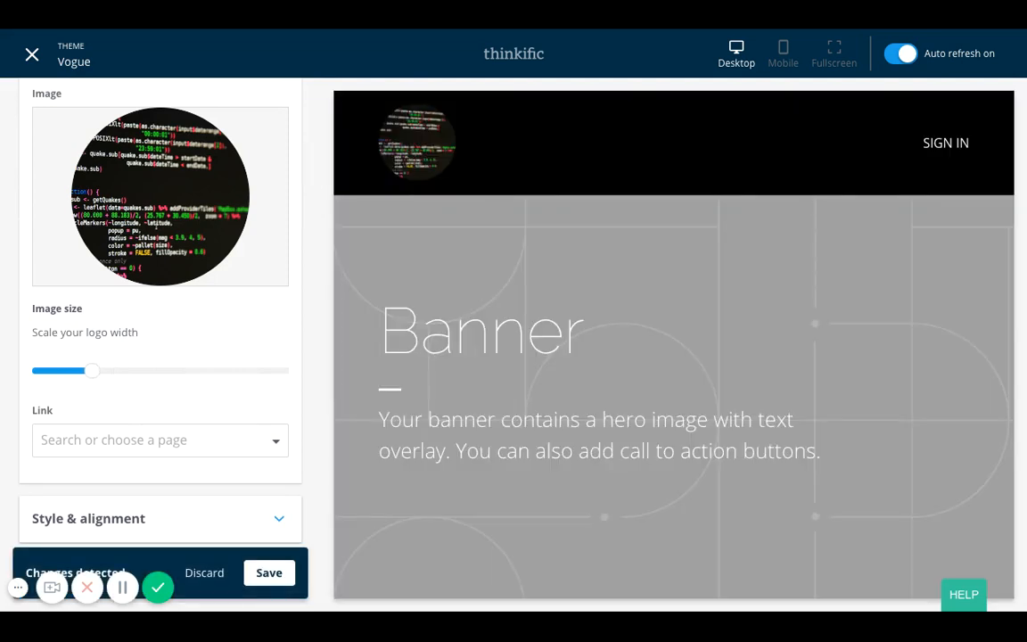
drag(92, 371, 140, 371)
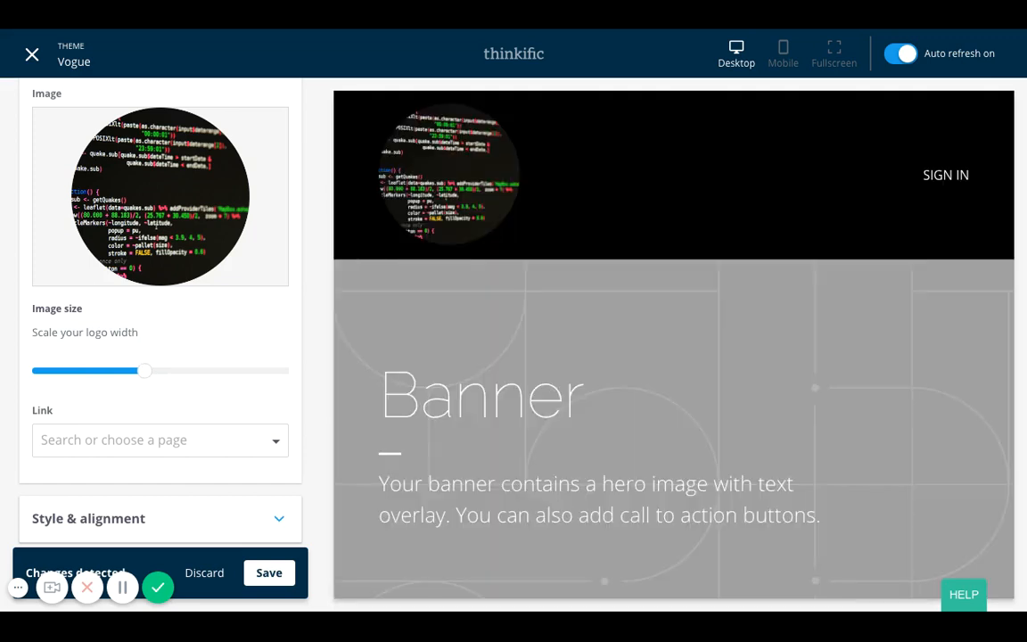
drag(143, 371, 175, 371)
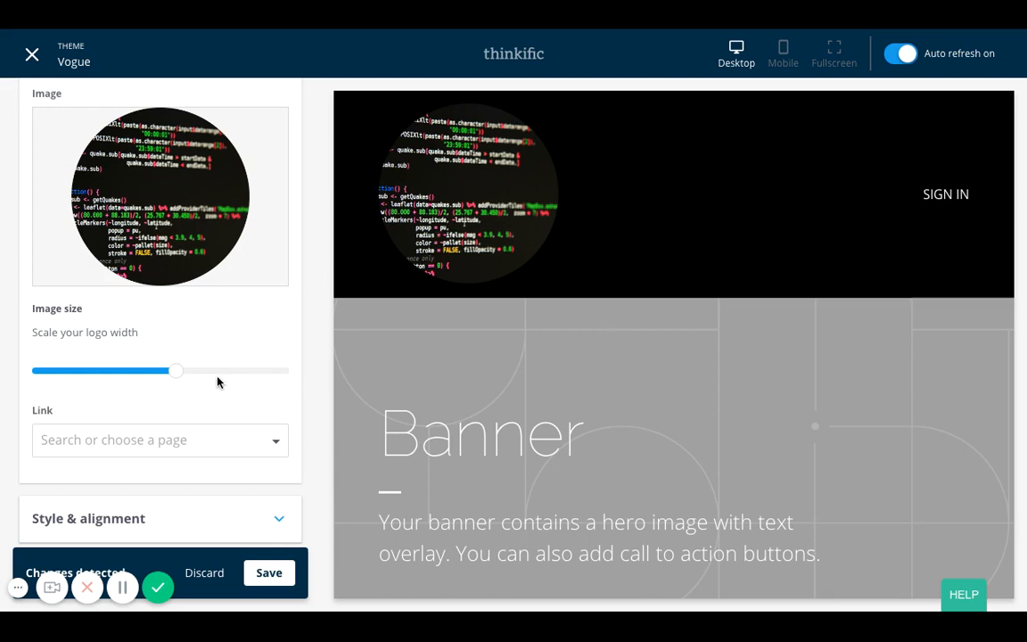
scroll(216, 383, down, 2)
scroll(217, 383, up, 4)
scroll(217, 383, down, 2)
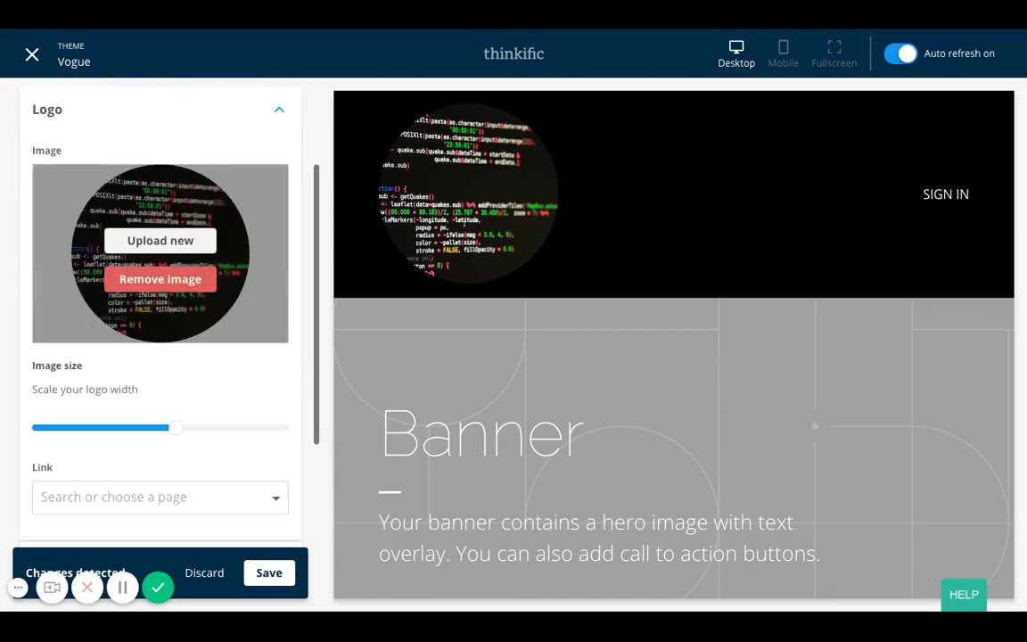
Set the header's background style to Transparent.
scroll(141, 409, down, 2)
click(140, 408)
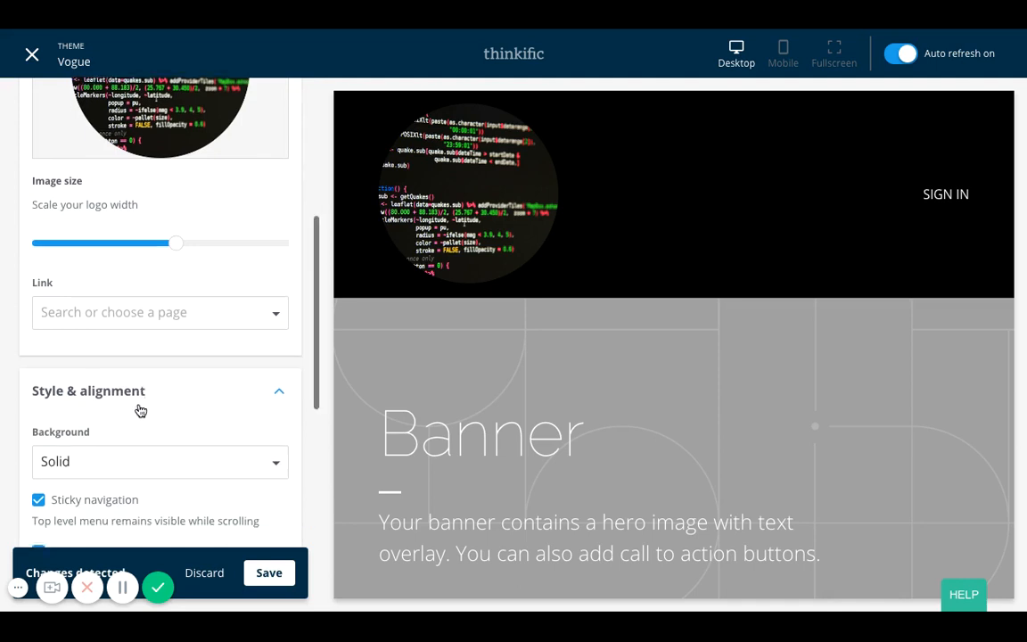
scroll(140, 410, down, 2)
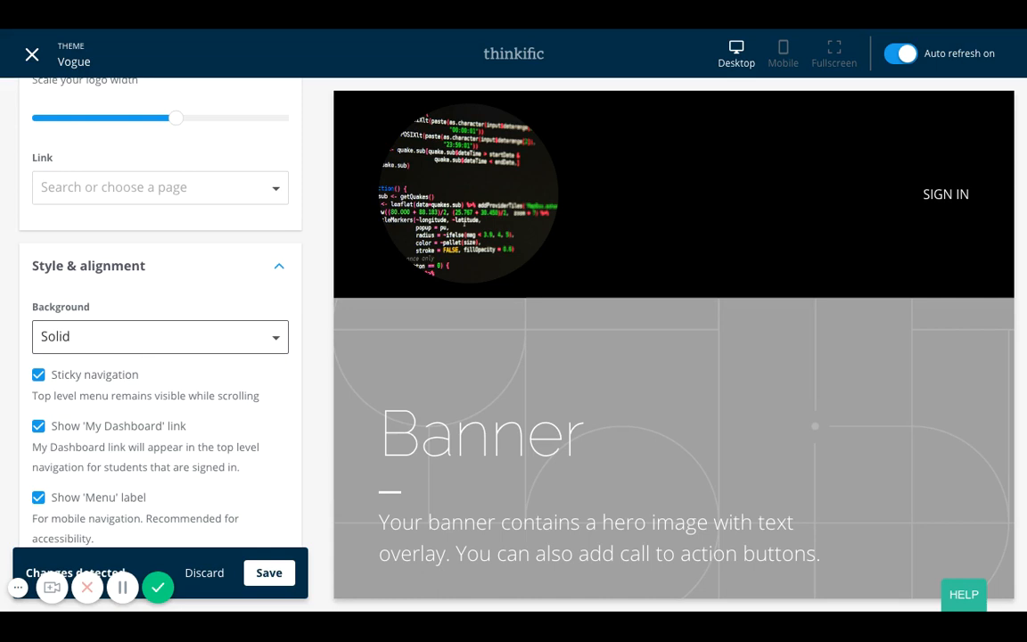
click(143, 347)
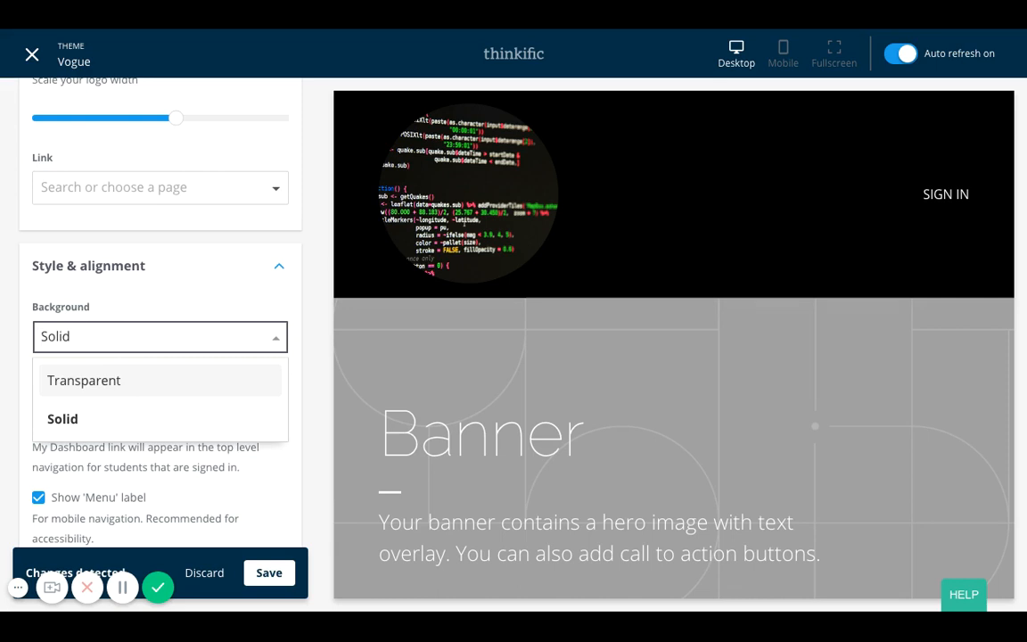
click(107, 380)
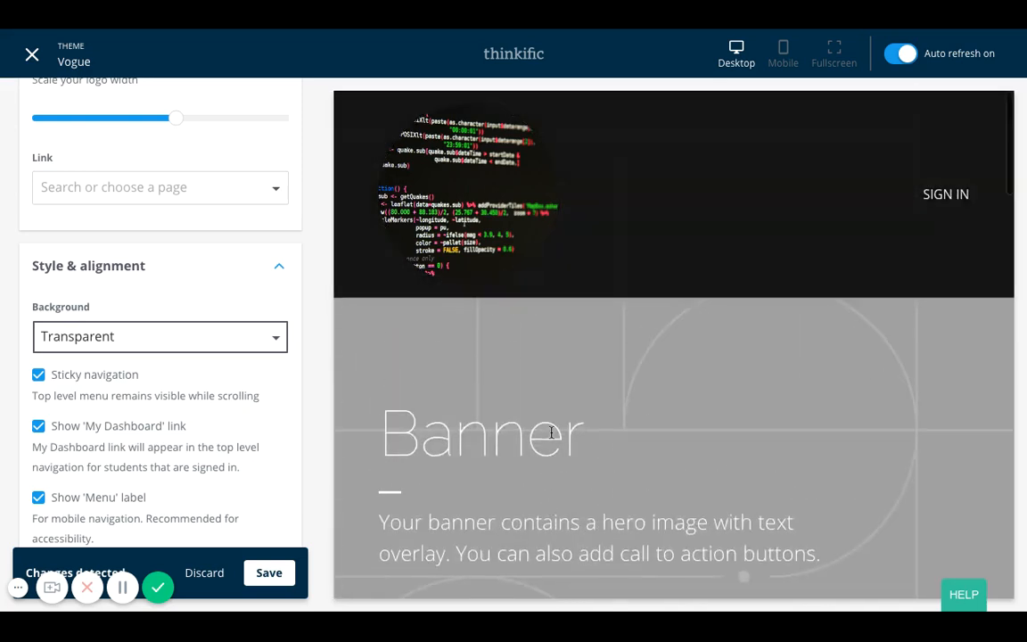
Set the header alignment to Left and save the header changes.
scroll(254, 495, down, 5)
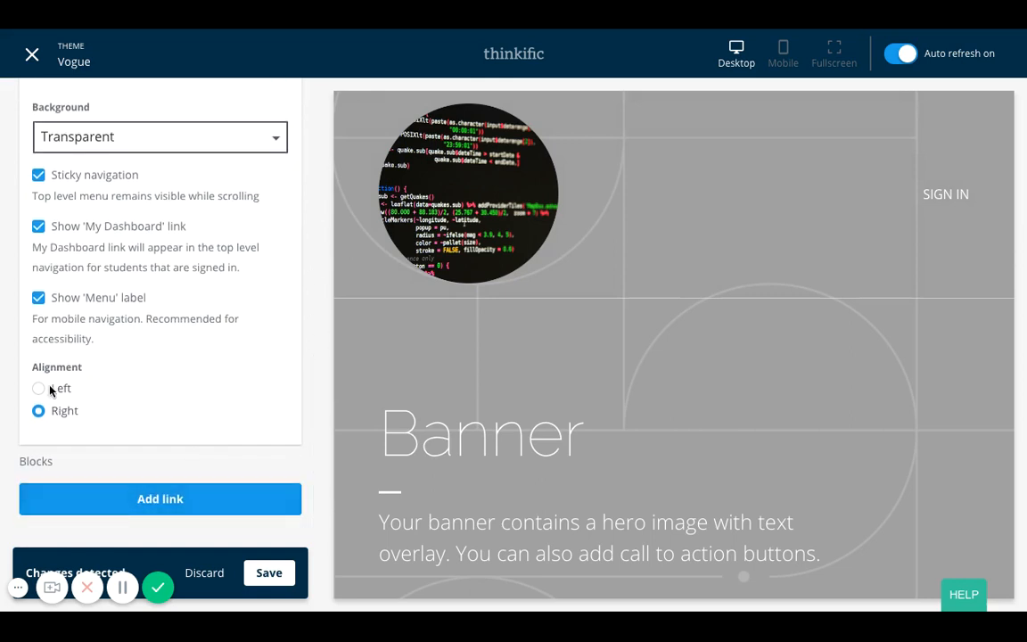
click(51, 389)
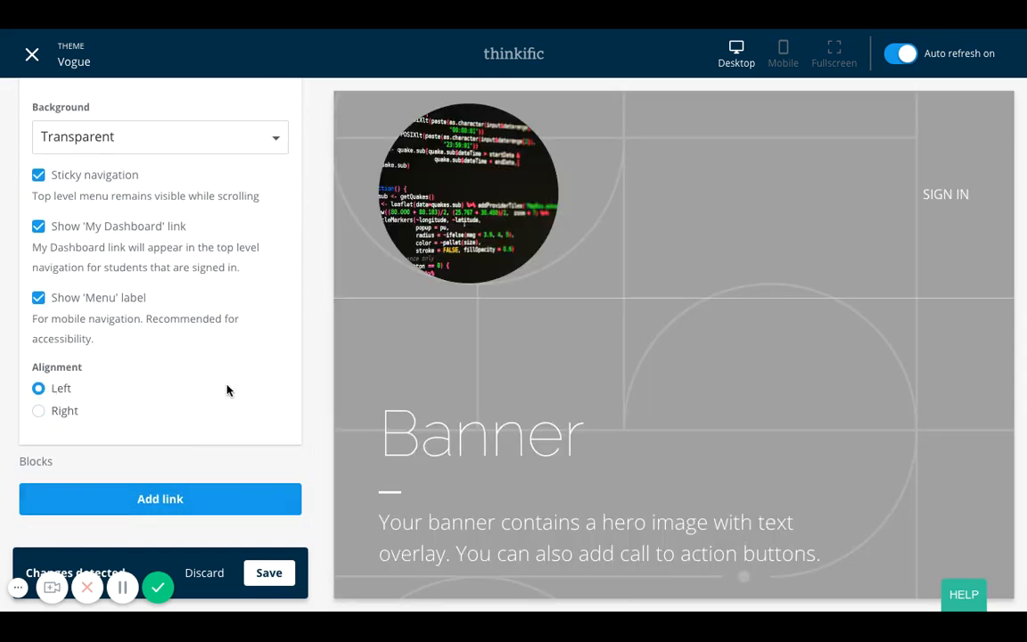
scroll(614, 459, down, 2)
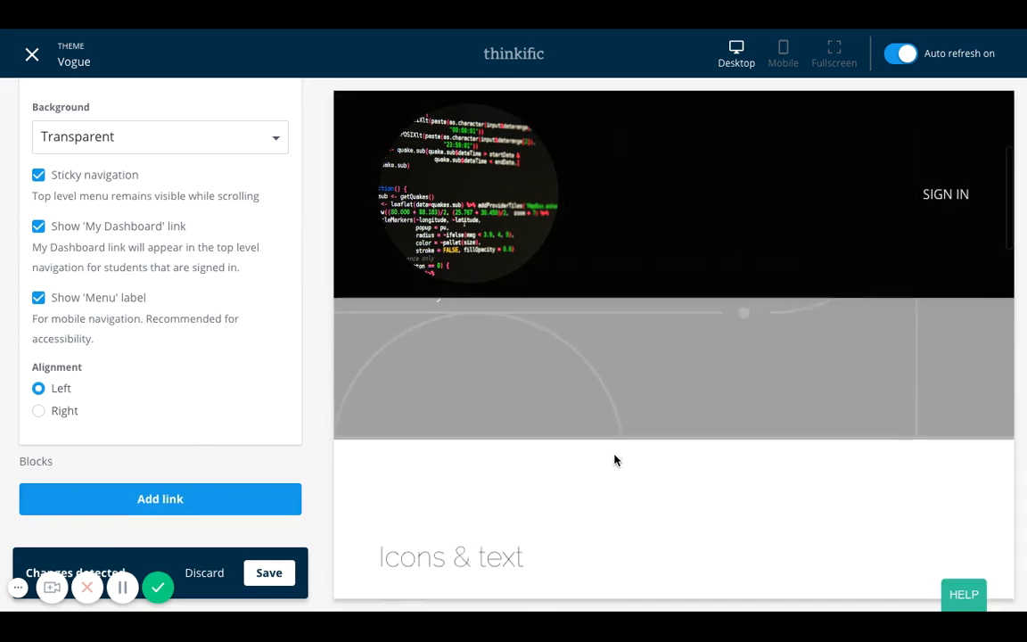
scroll(607, 453, up, 2)
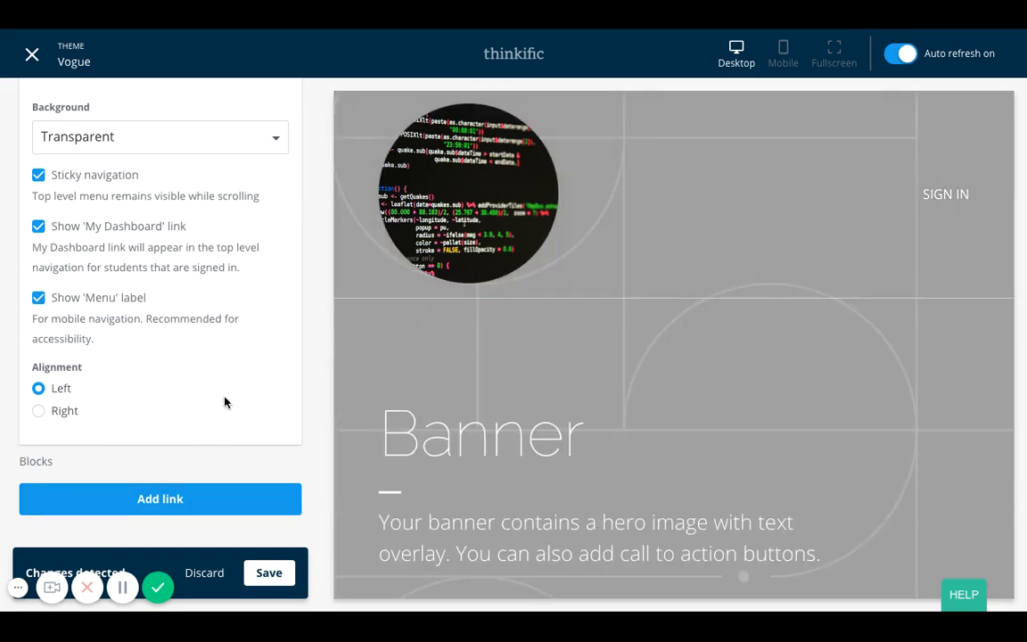
click(270, 580)
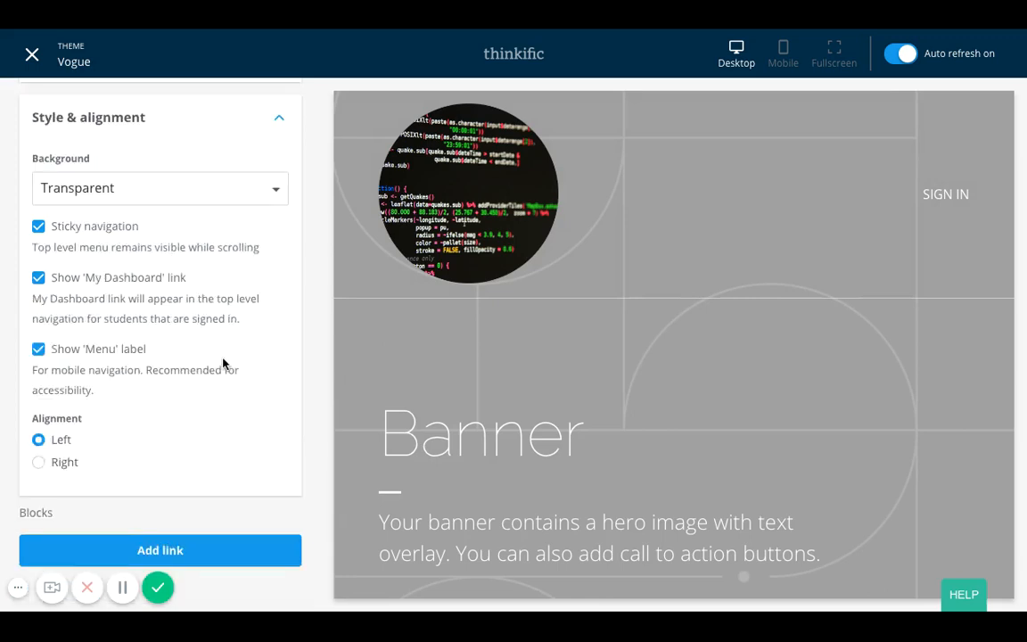
Add a link block to the header with the text "Check out my YouTube Page".
scroll(225, 362, down, 4)
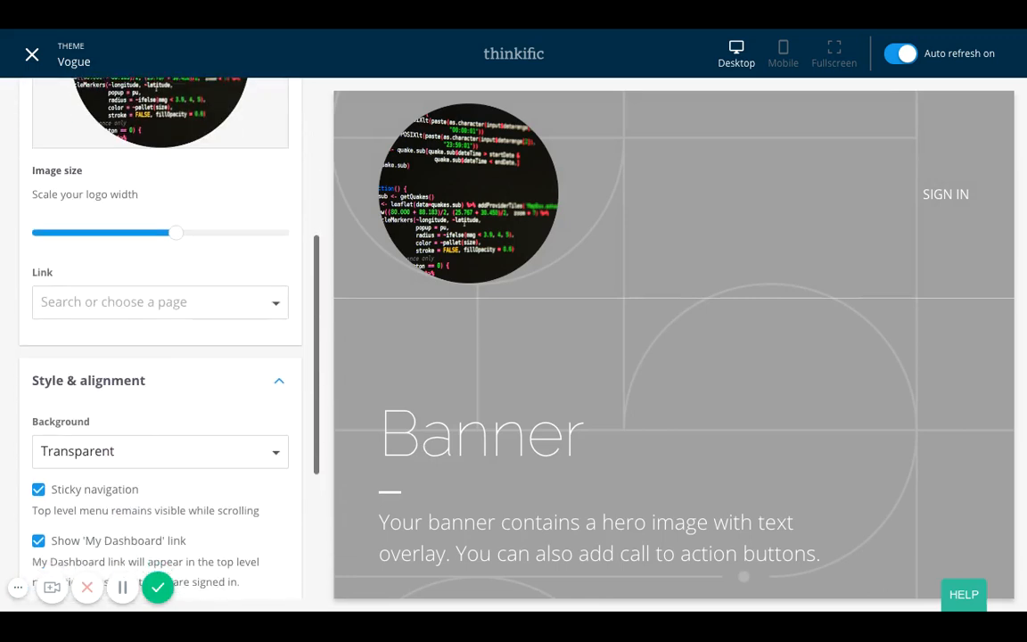
scroll(160, 339, down, 3)
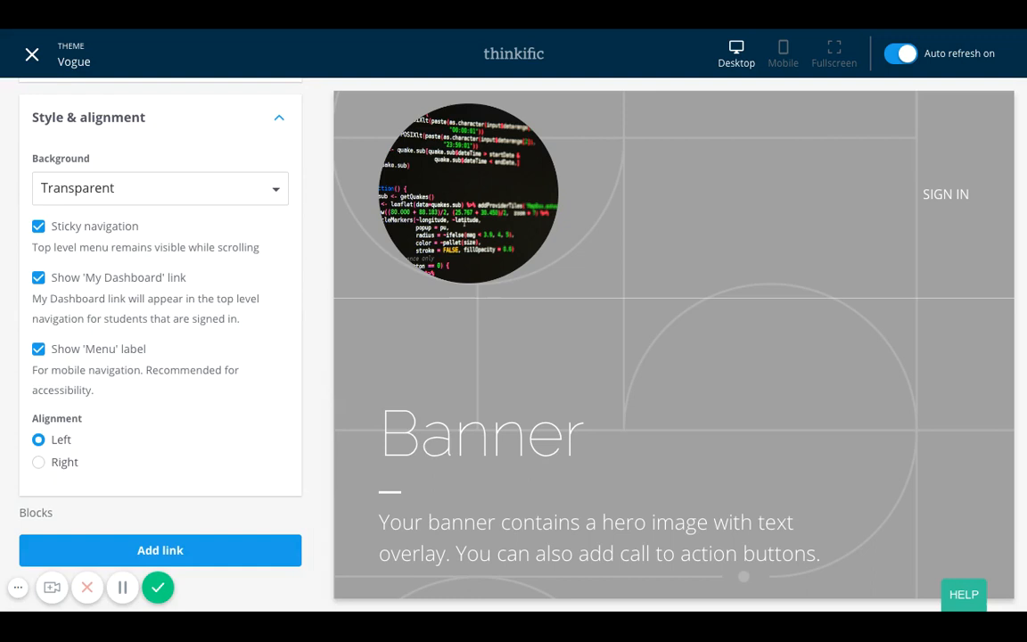
click(169, 558)
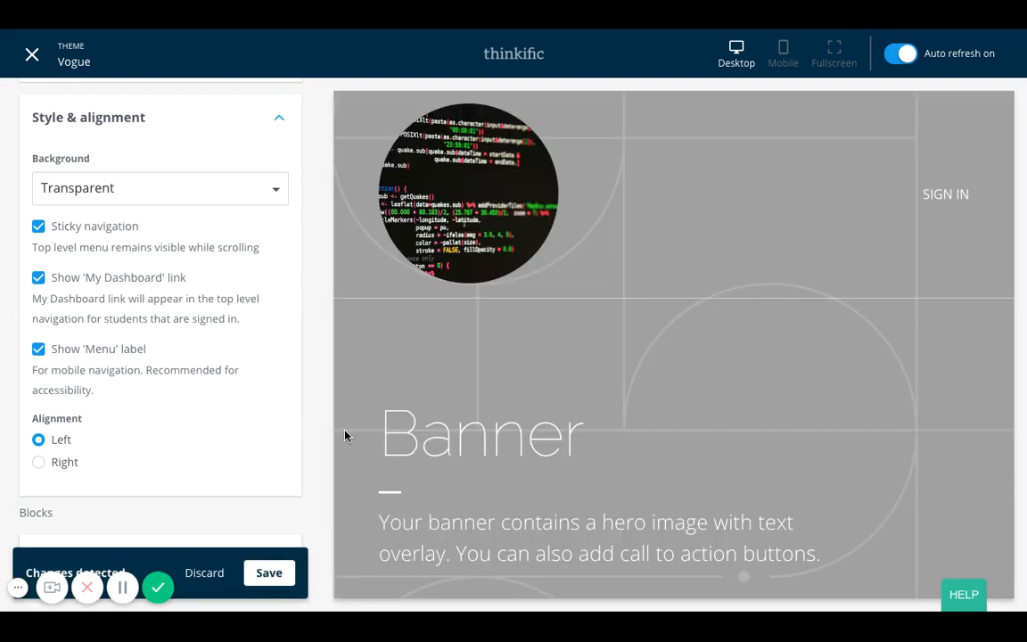
scroll(223, 270, down, 1)
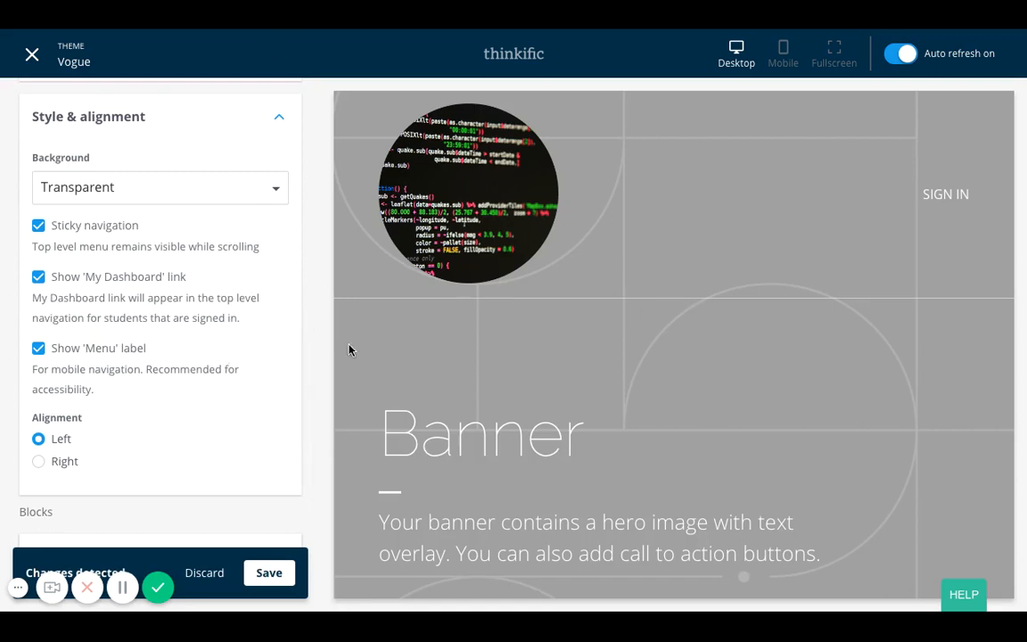
scroll(286, 340, down, 3)
click(142, 447)
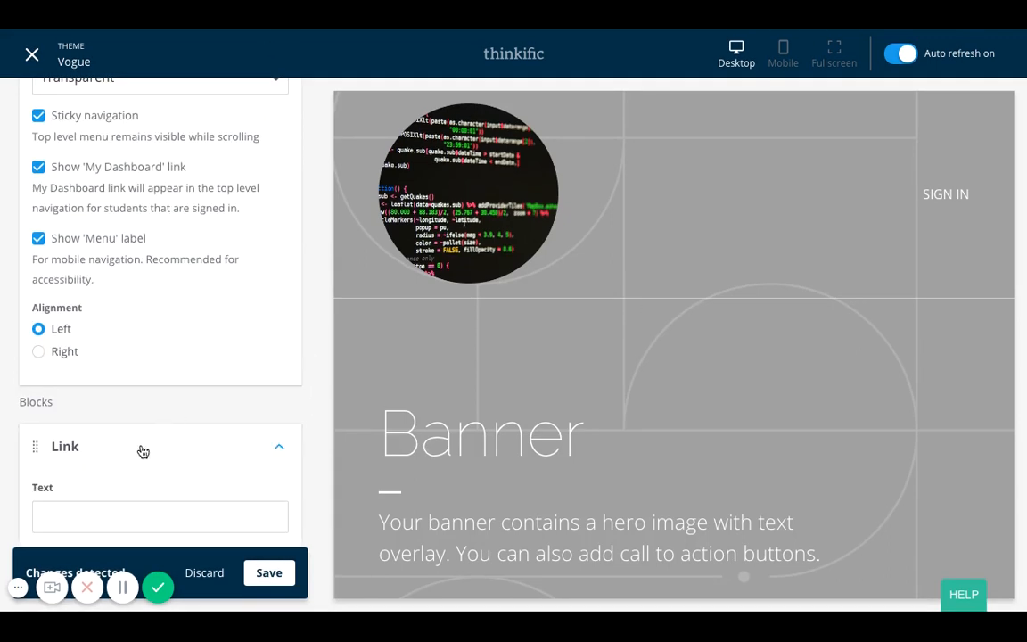
scroll(152, 475, down, 2)
click(131, 415)
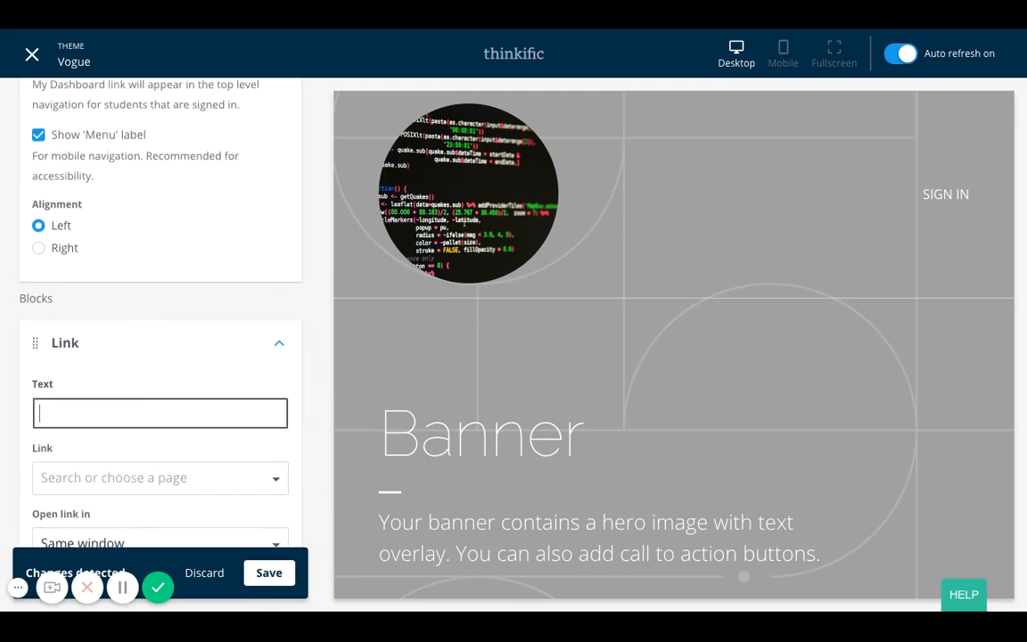
text(Check out my YouTube P)
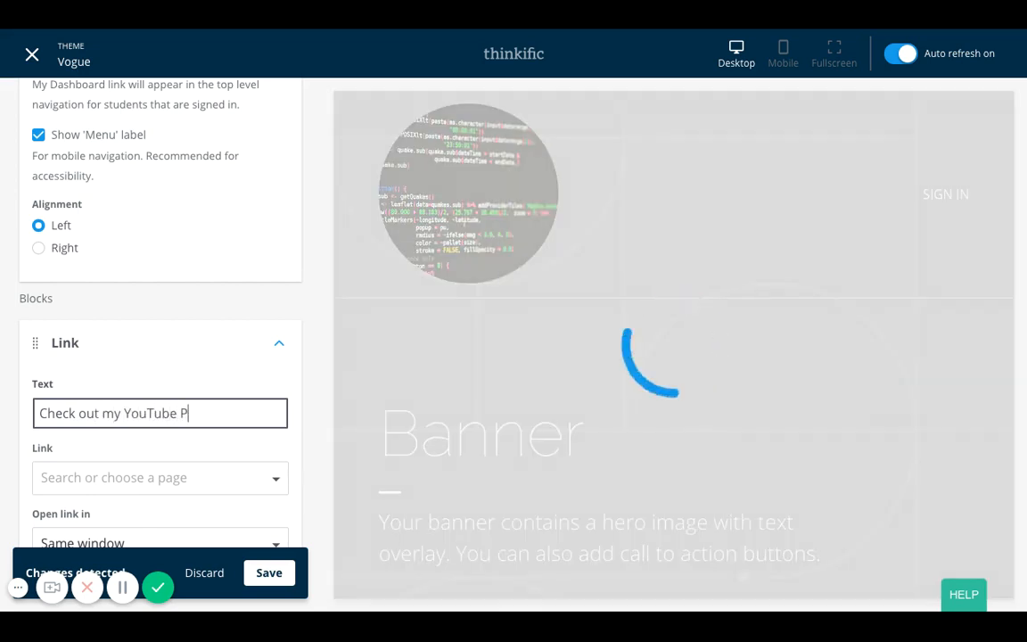
text(age)
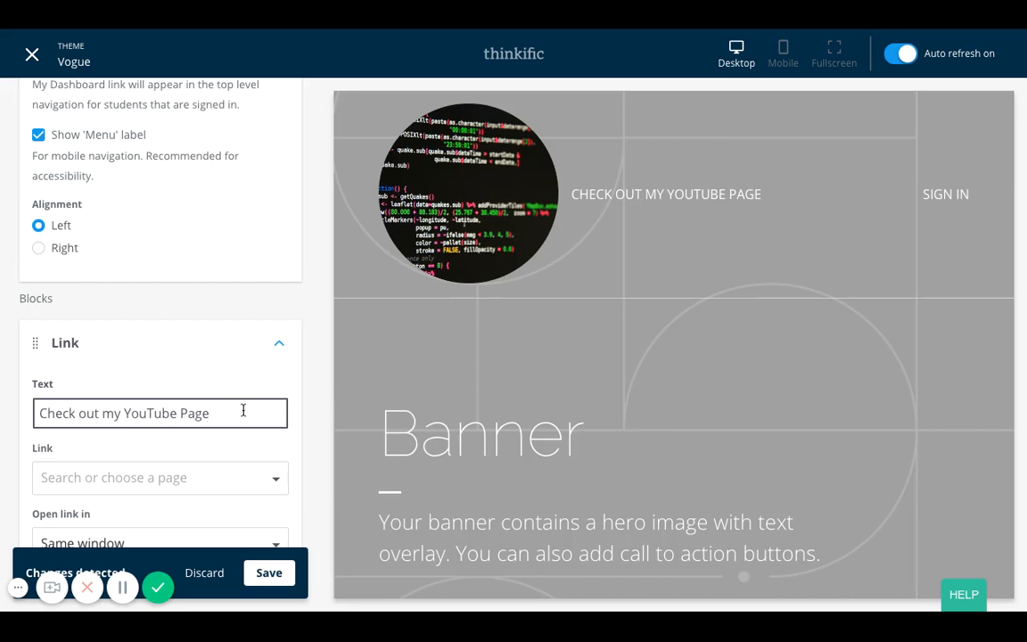
key(shift+Left)
Choose Course page as the YouTube link's destination and save the header changes.
click(165, 479)
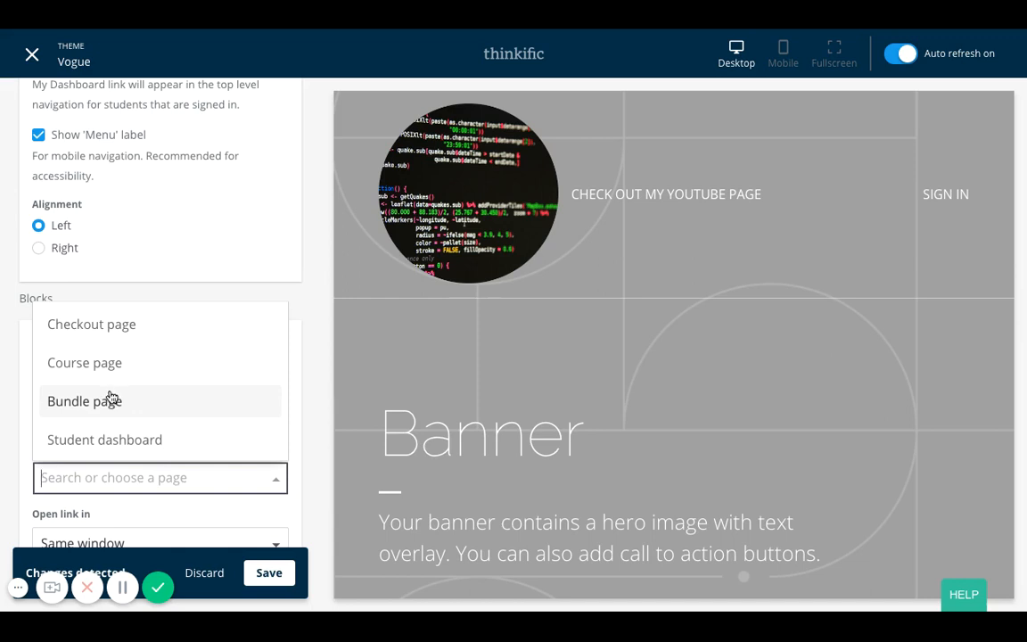
click(113, 359)
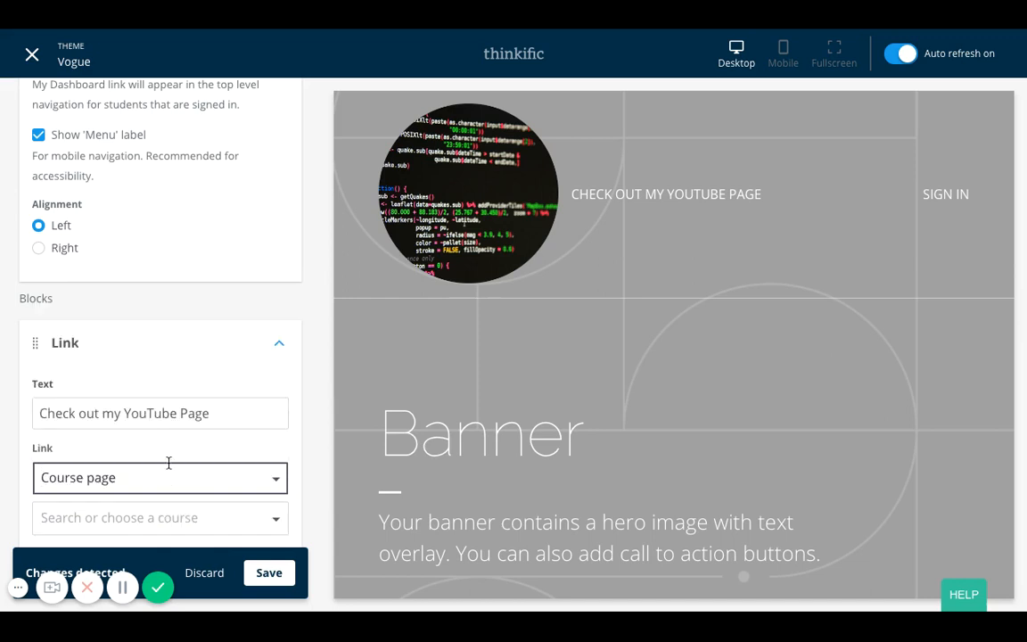
scroll(168, 463, down, 1)
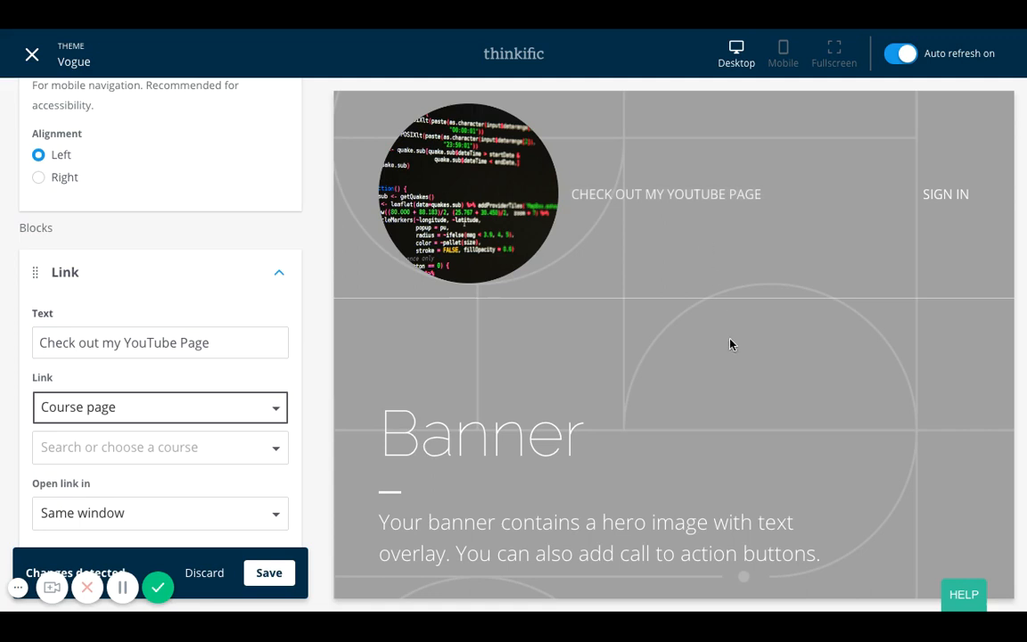
scroll(729, 344, down, 3)
scroll(729, 345, up, 3)
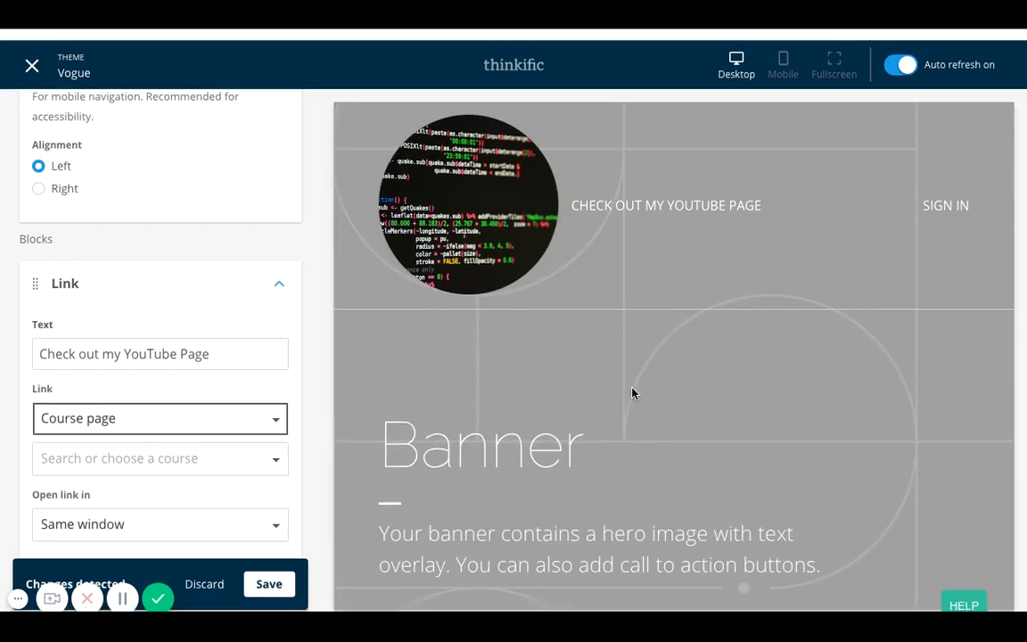
scroll(632, 394, down, 3)
scroll(675, 446, down, 5)
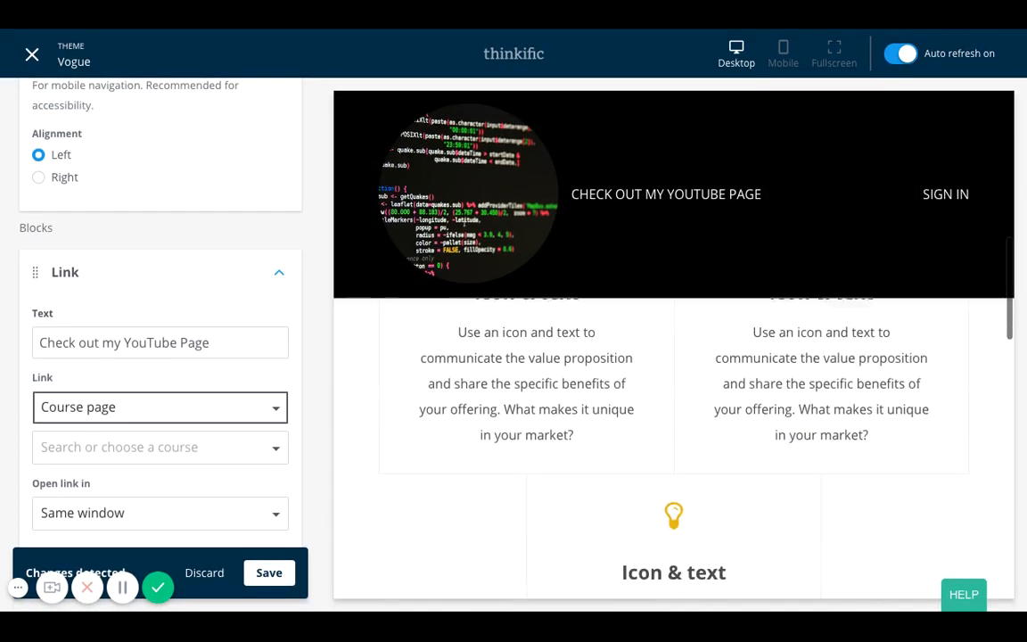
scroll(625, 292, down, 3)
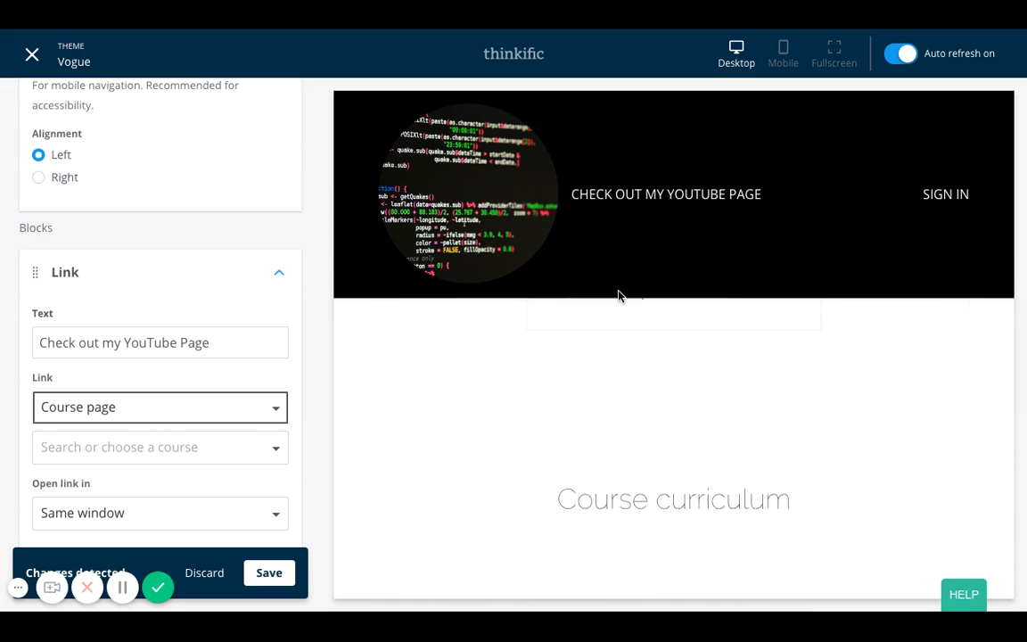
scroll(615, 357, up, 10)
scroll(247, 437, down, 2)
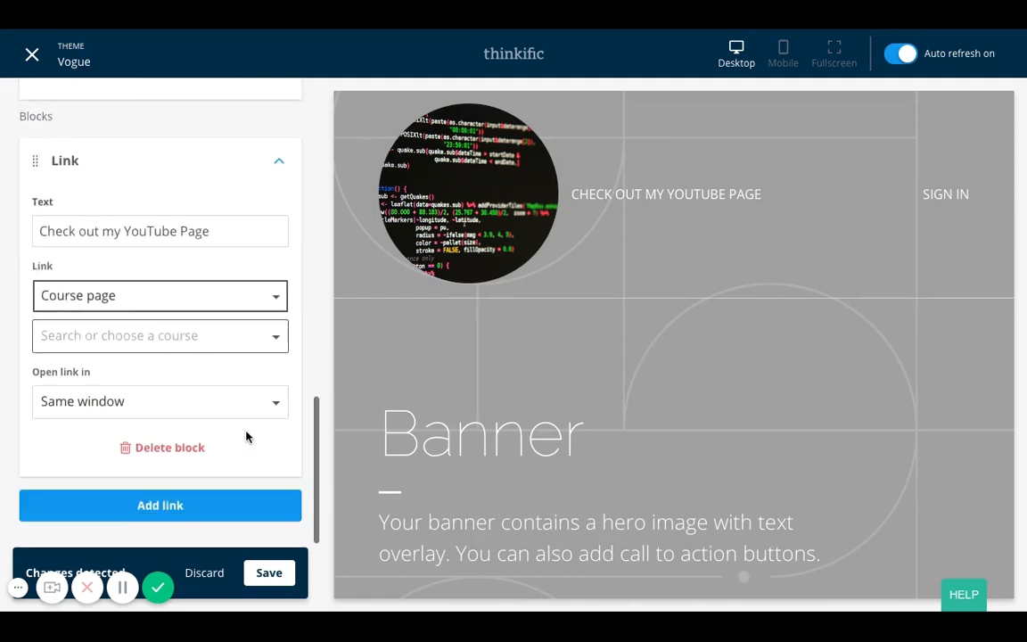
click(276, 574)
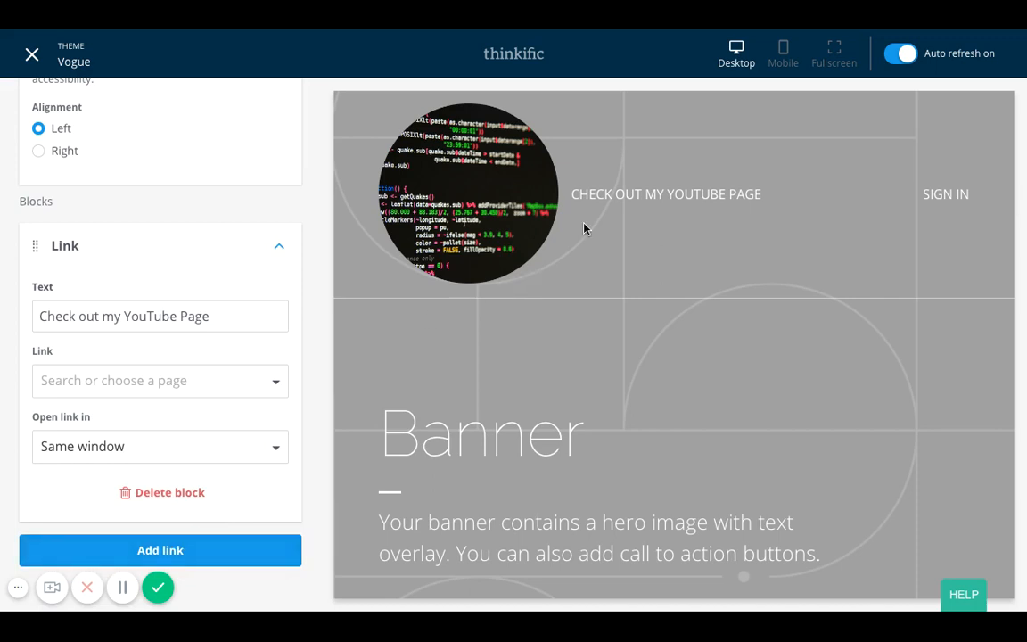
Add a second link block to the header with the text "FAQs".
click(218, 553)
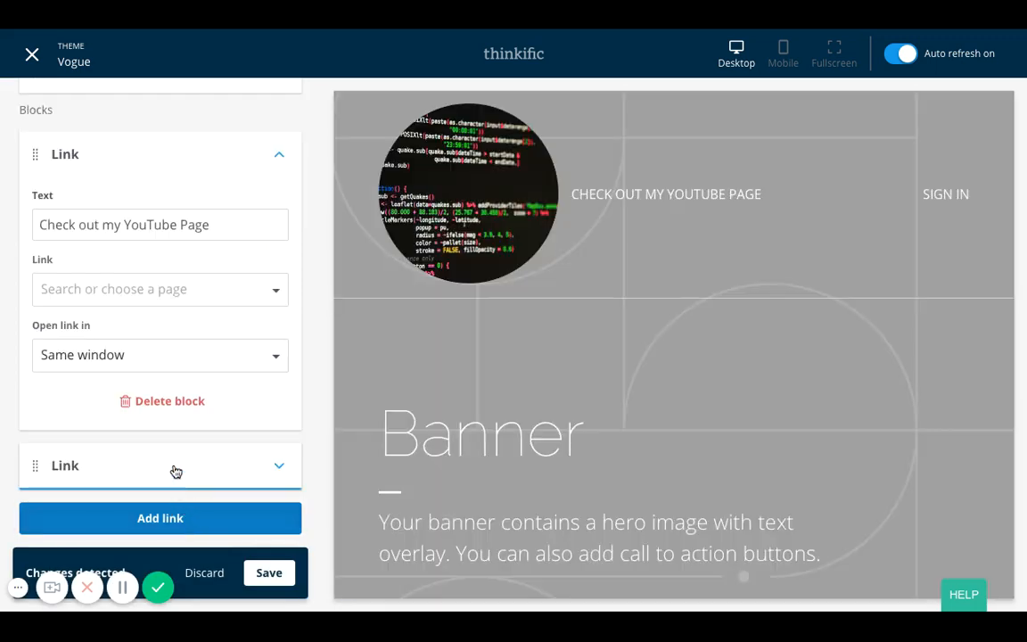
click(166, 465)
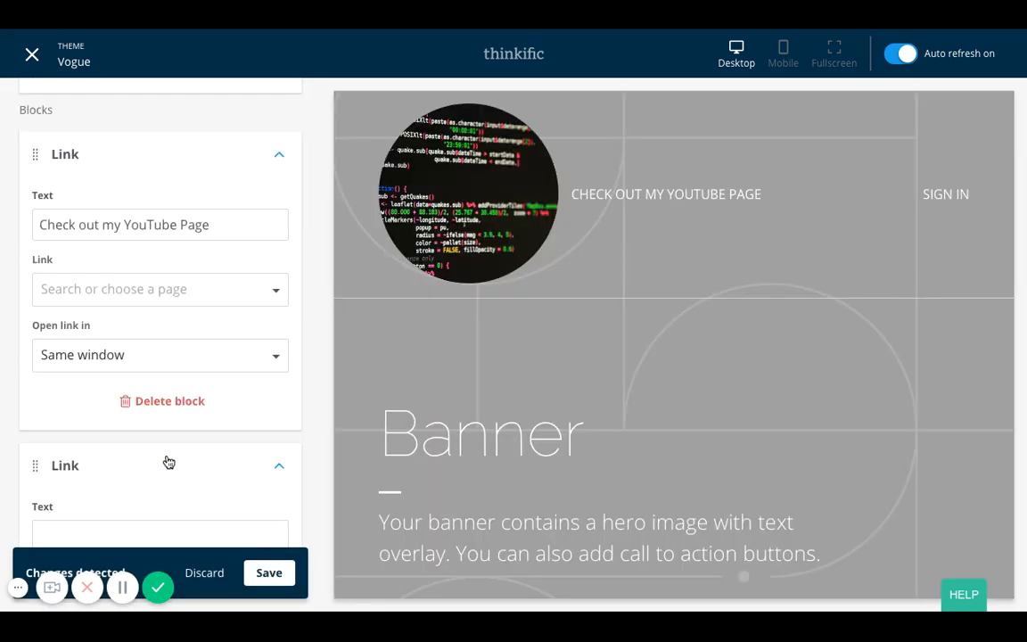
click(114, 505)
text(FAQ)
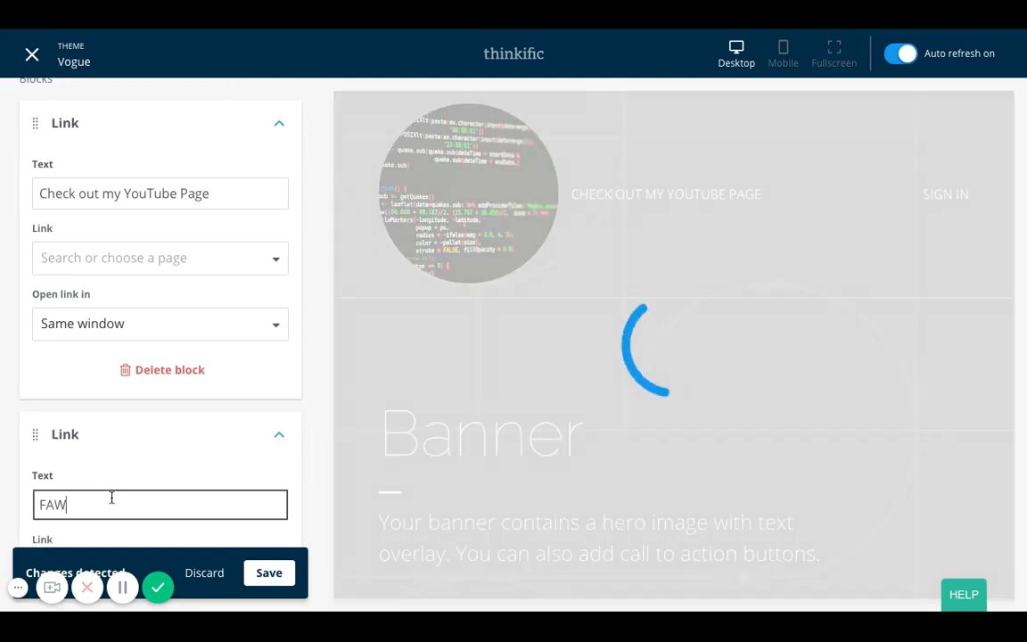
text(s)
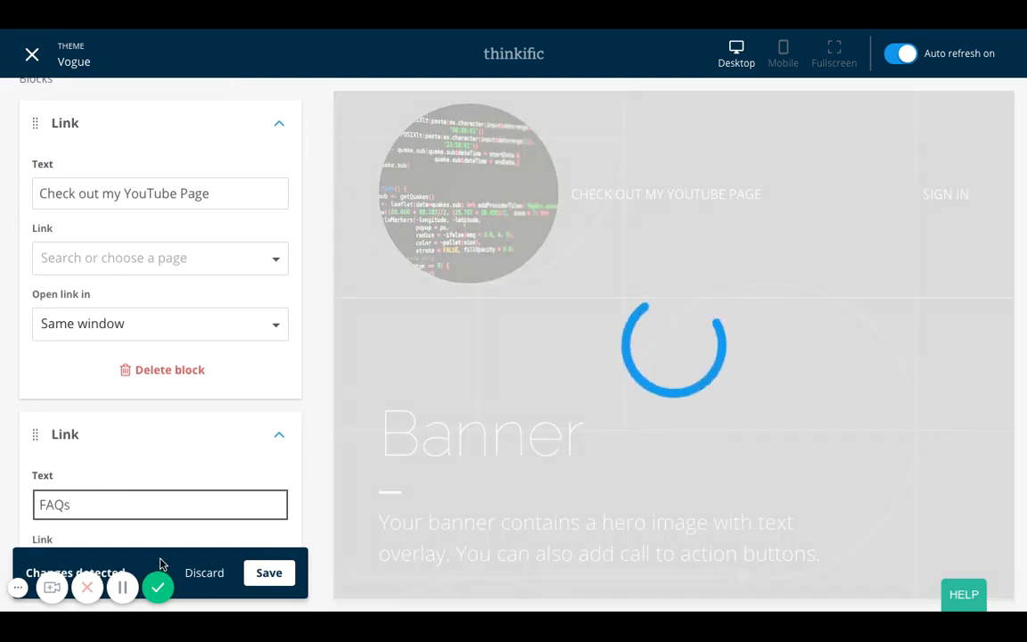
Choose Course page as the FAQs link's destination and save the header changes.
scroll(134, 437, down, 4)
click(121, 411)
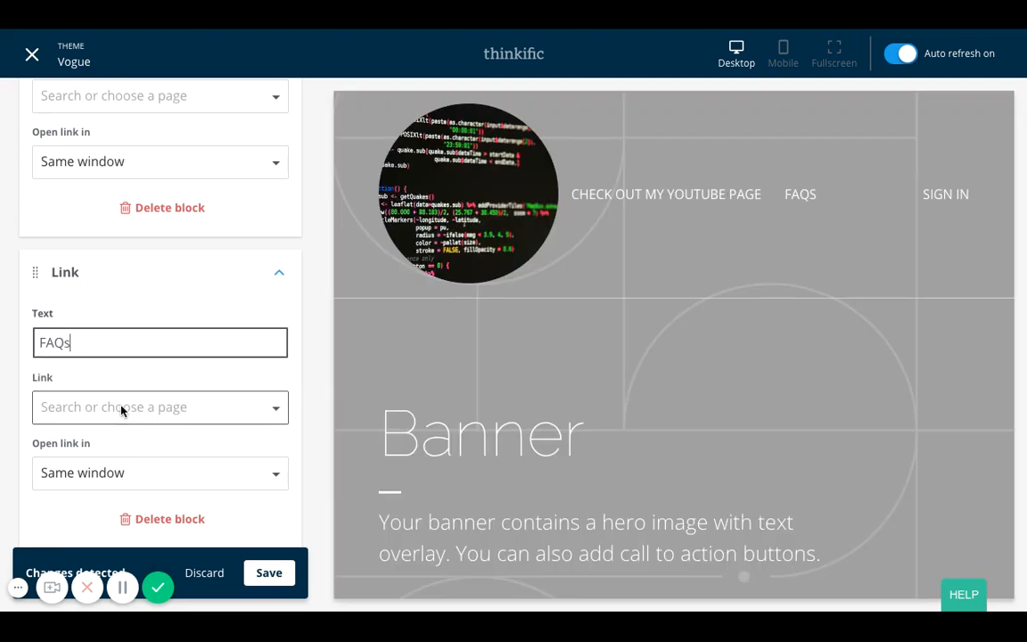
click(100, 419)
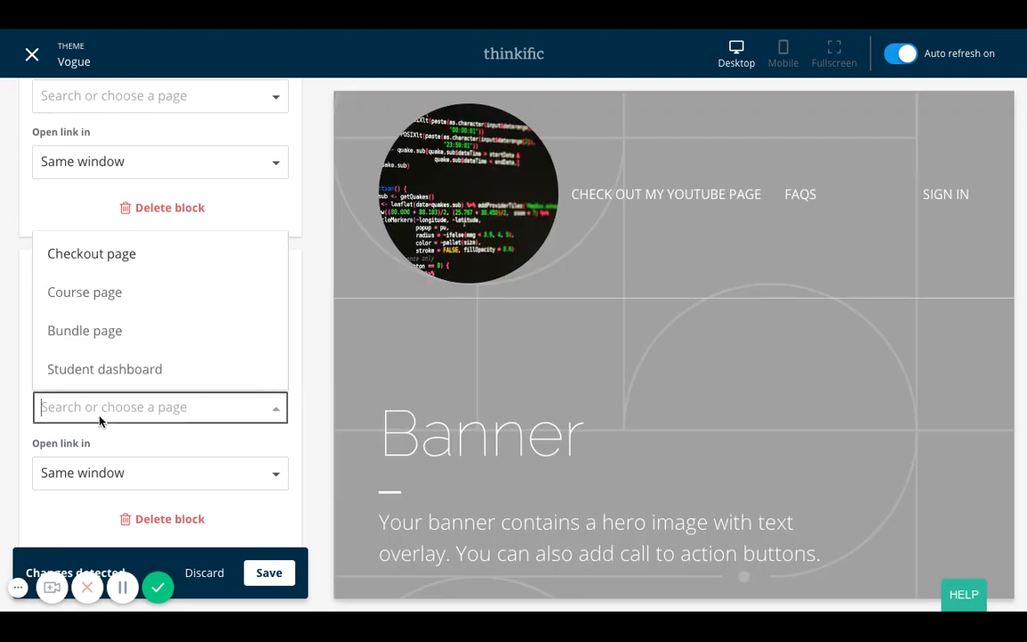
click(100, 305)
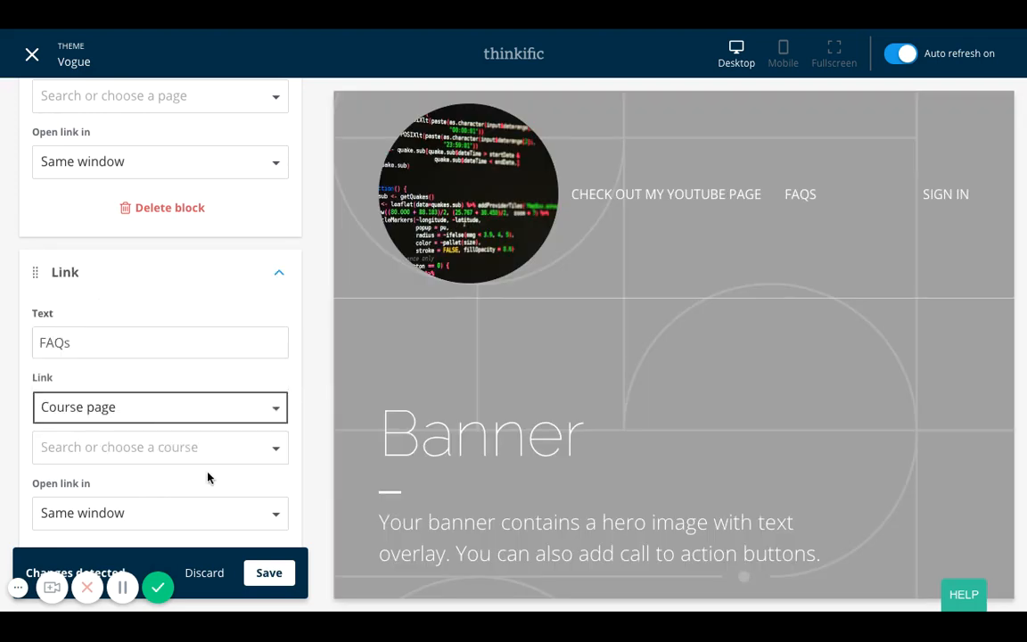
scroll(208, 478, down, 3)
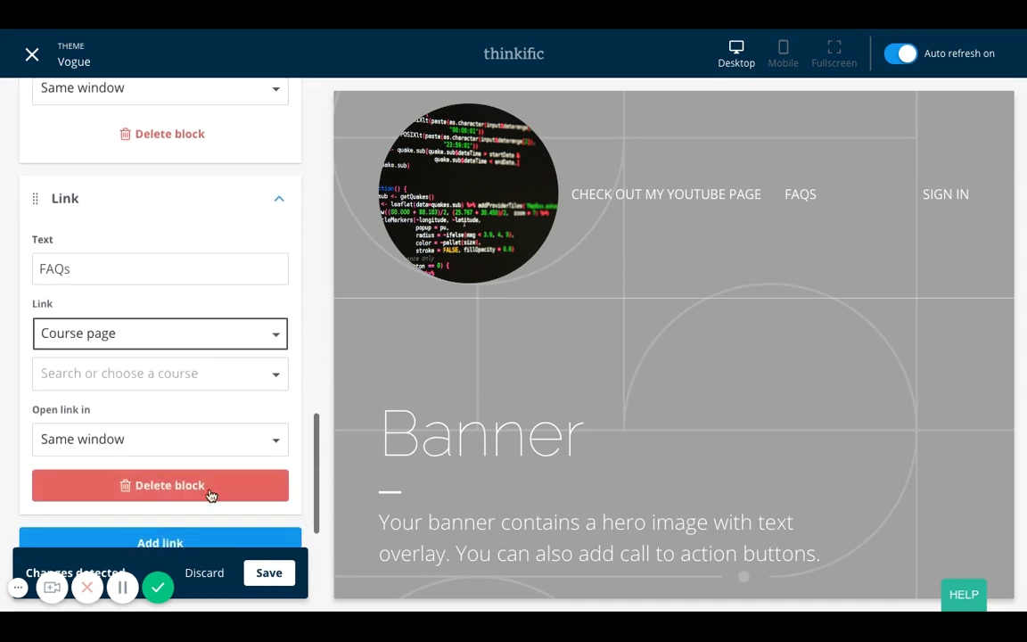
click(269, 572)
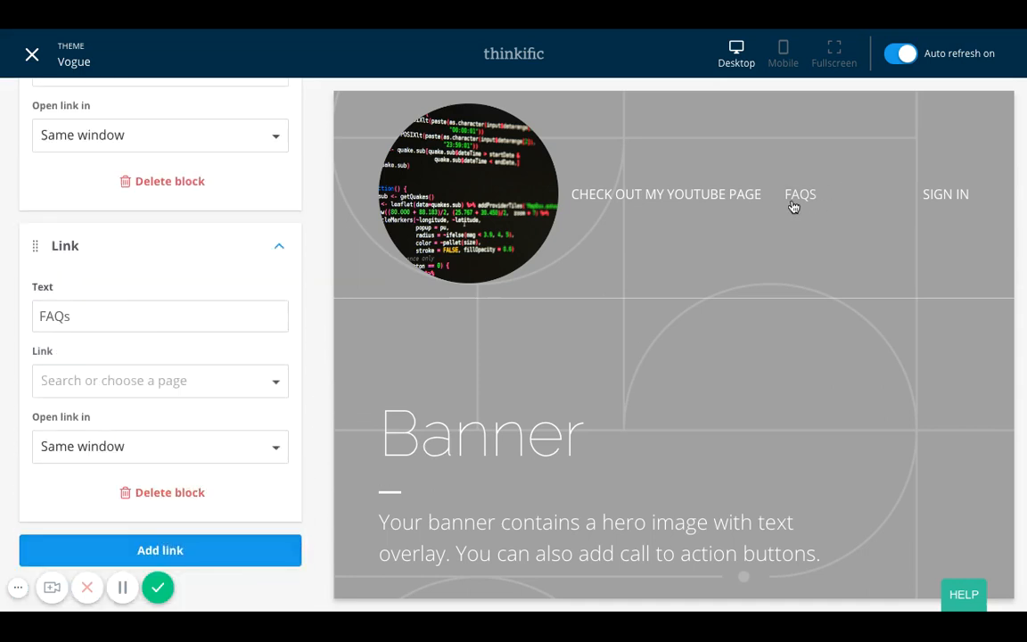
Examine how the header looks over the page preview from the banner down to the footer and back.
scroll(812, 360, down, 10)
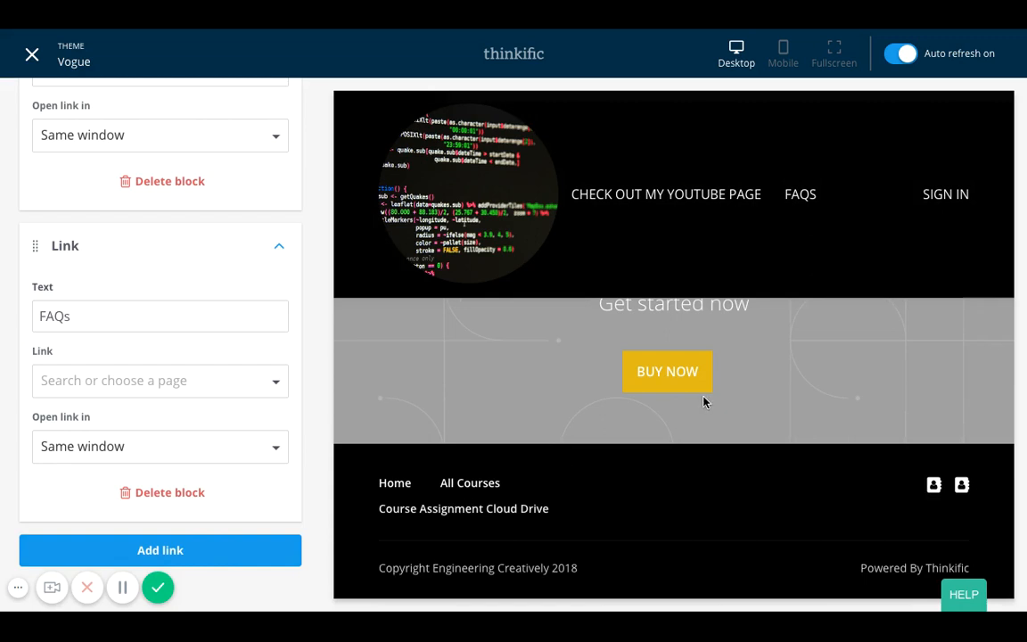
scroll(704, 402, up, 10)
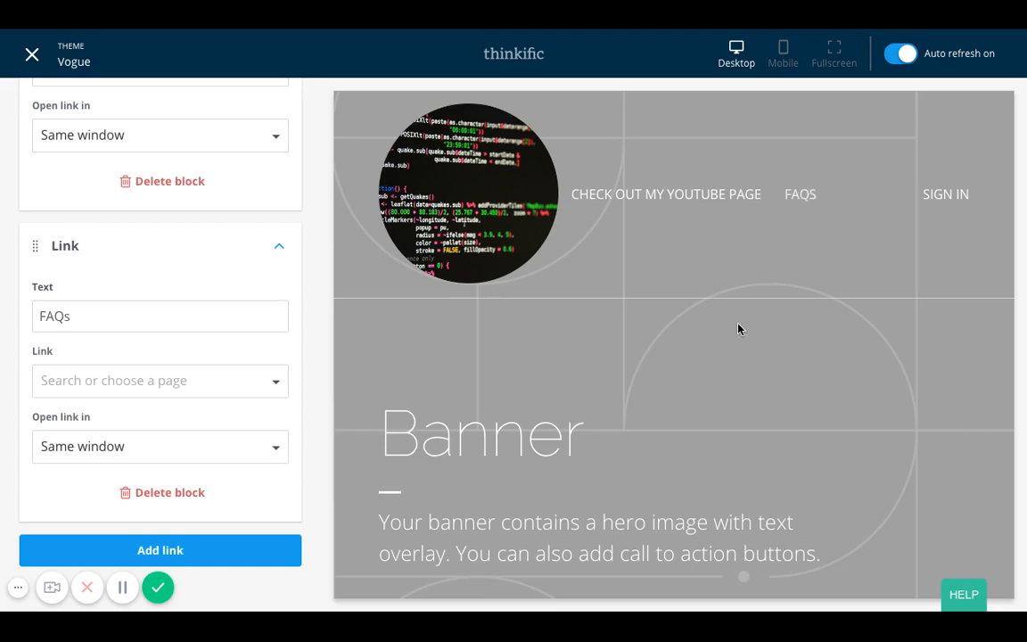
scroll(737, 329, down, 10)
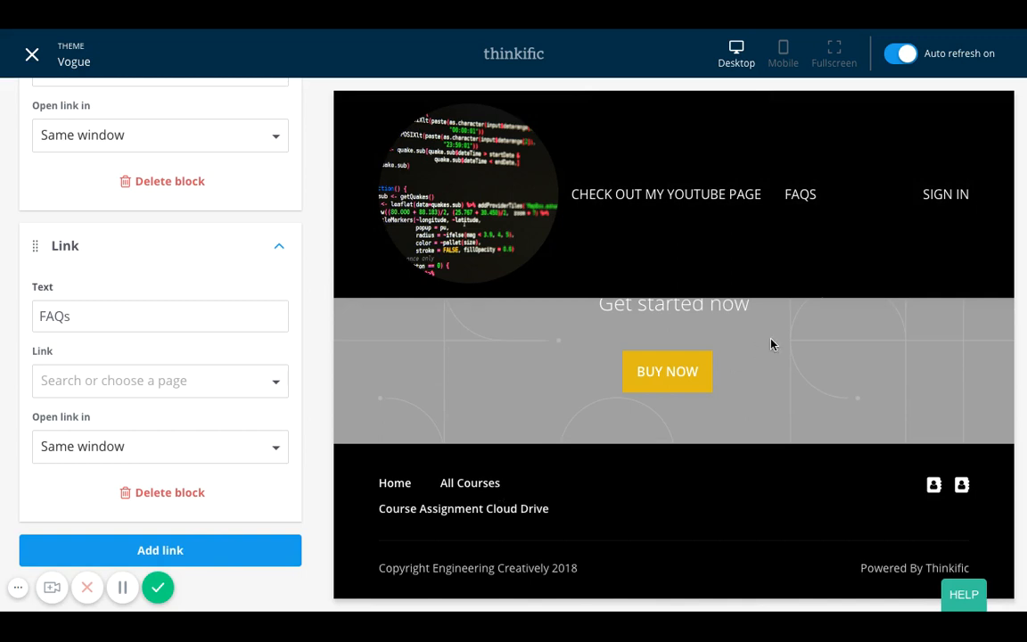
scroll(773, 344, up, 10)
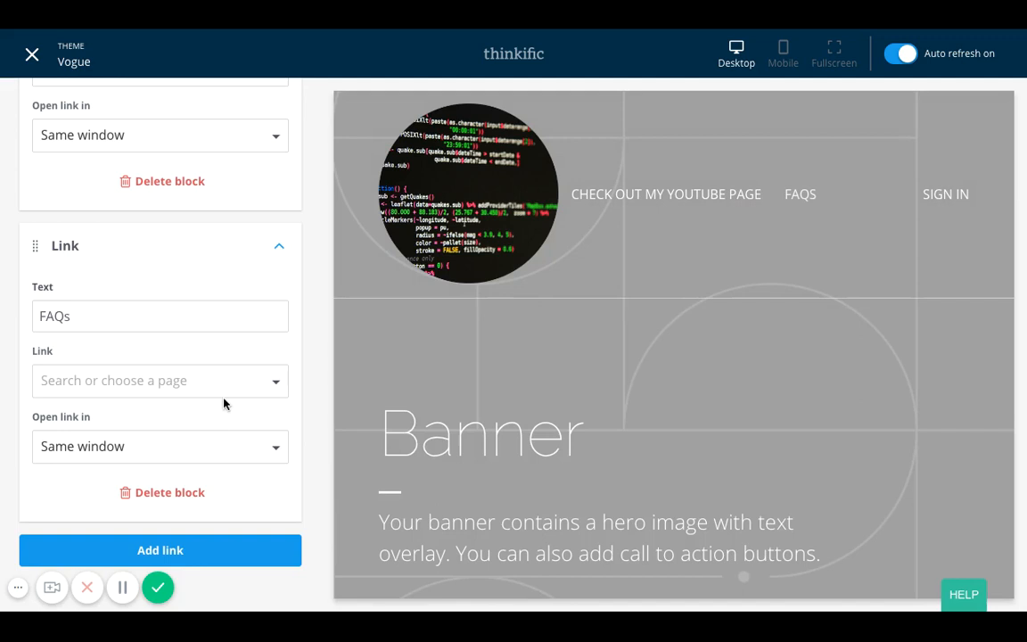
Leave the header settings and set the Banner section's heading to "Welcome!".
scroll(224, 404, up, 10)
scroll(161, 402, up, 5)
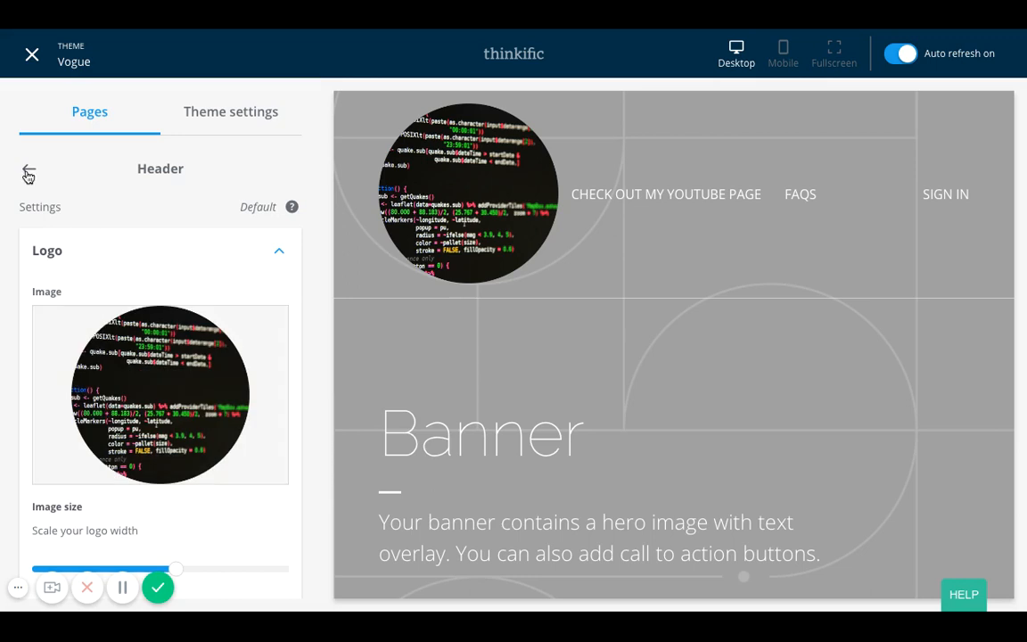
click(29, 169)
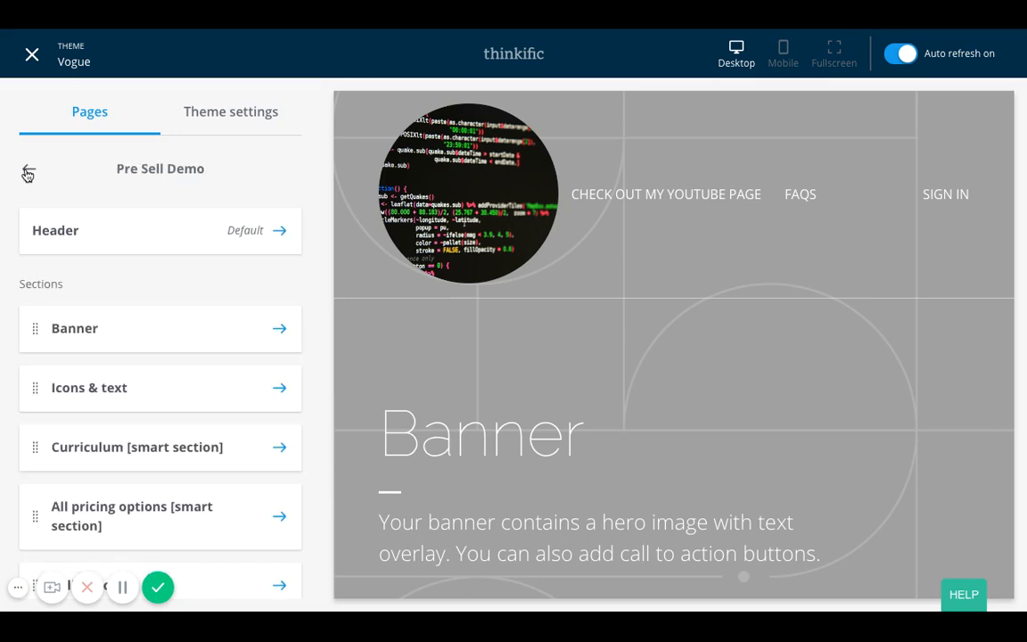
click(221, 345)
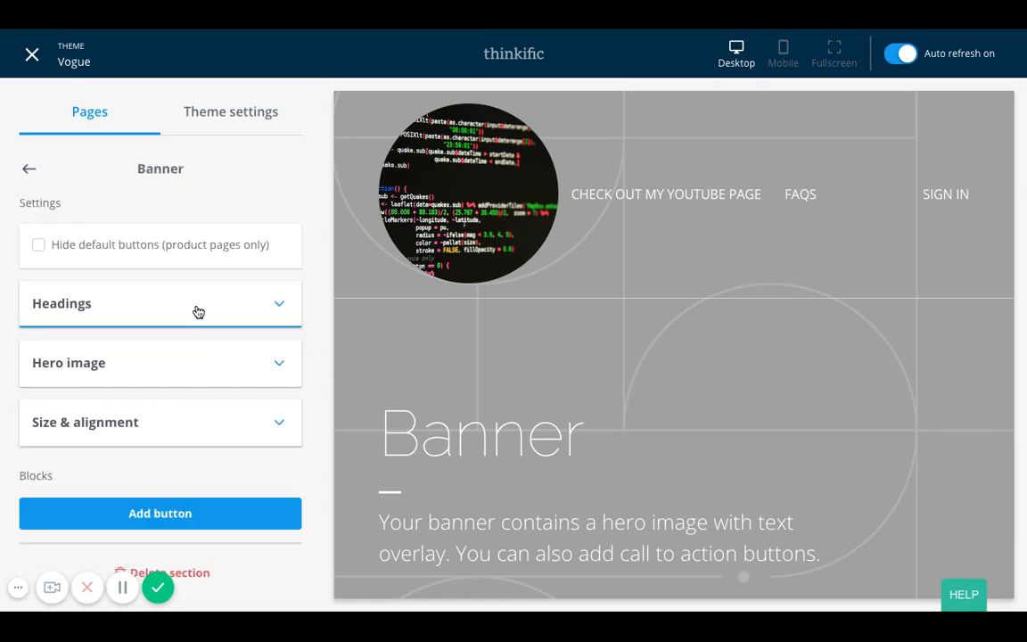
click(198, 312)
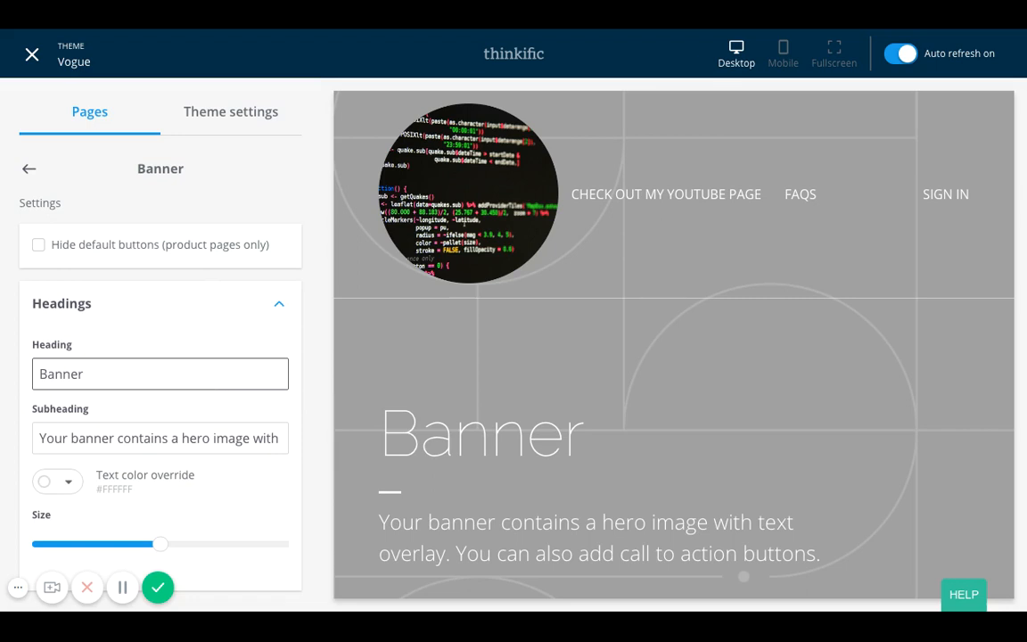
click(116, 373)
key(super+a)
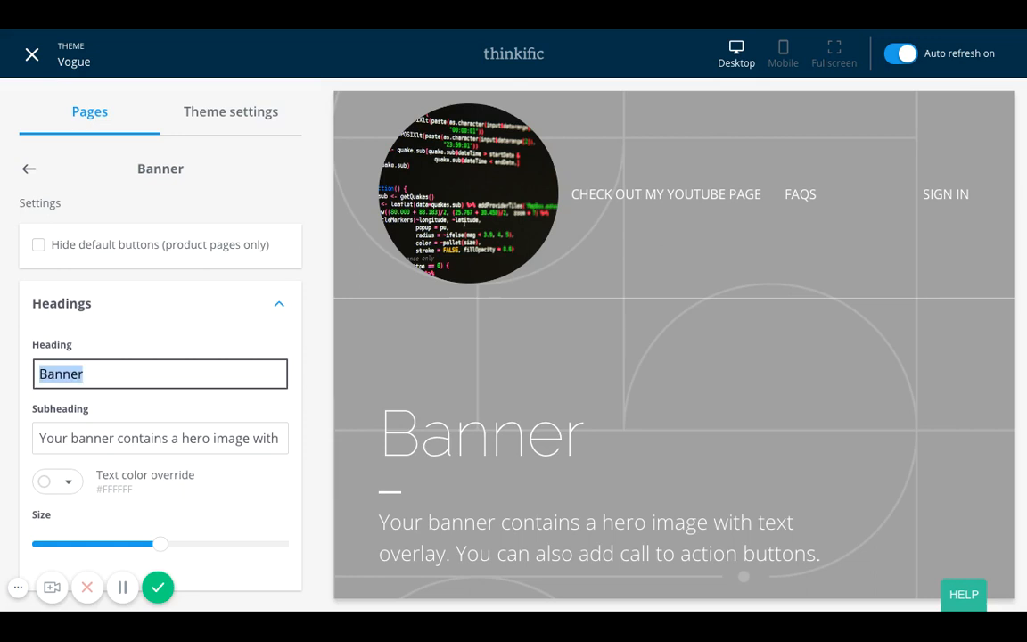
text(Welcome!)
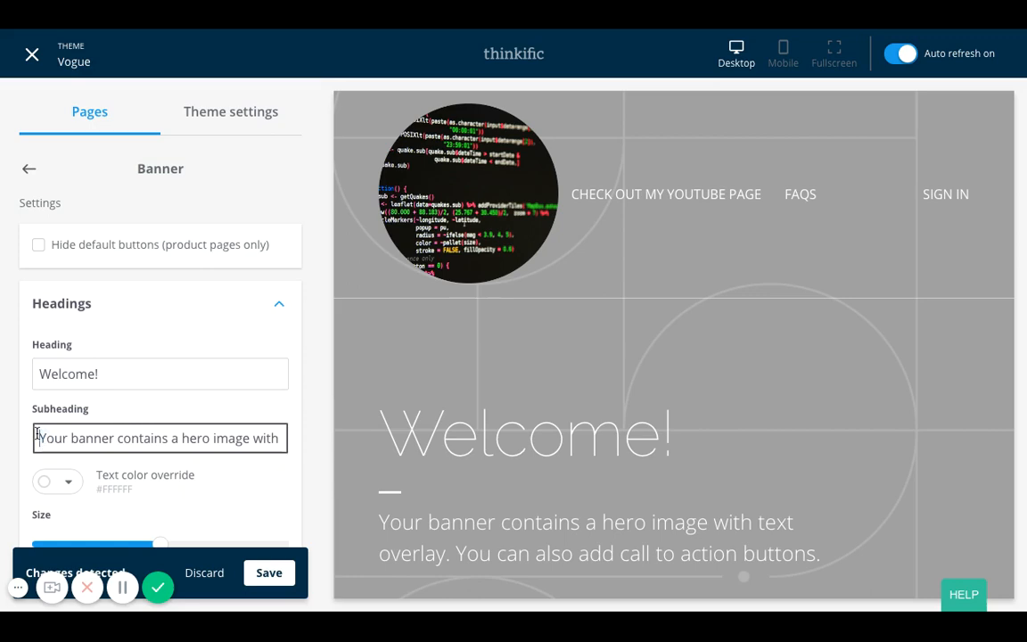
Replace the banner's subheading with "Add some text here".
scroll(37, 434, right, 3)
key(super+a)
text(Add)
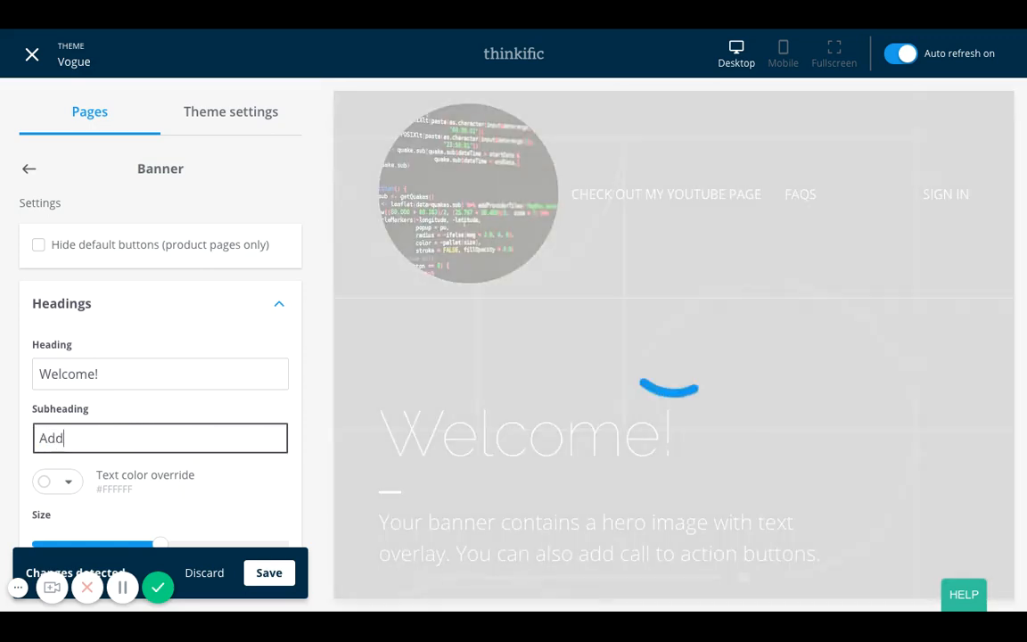
text( some text here)
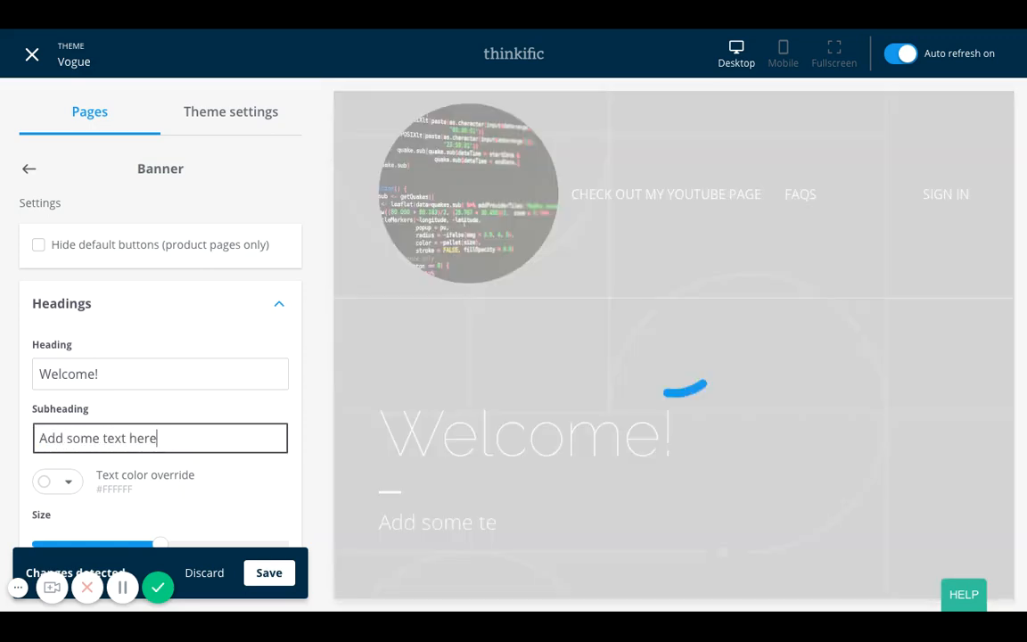
Try teal #50E3C2 and blue #4A90E2 as the banner's text color override, and set it back to white #FFFFFF.
scroll(235, 493, down, 1)
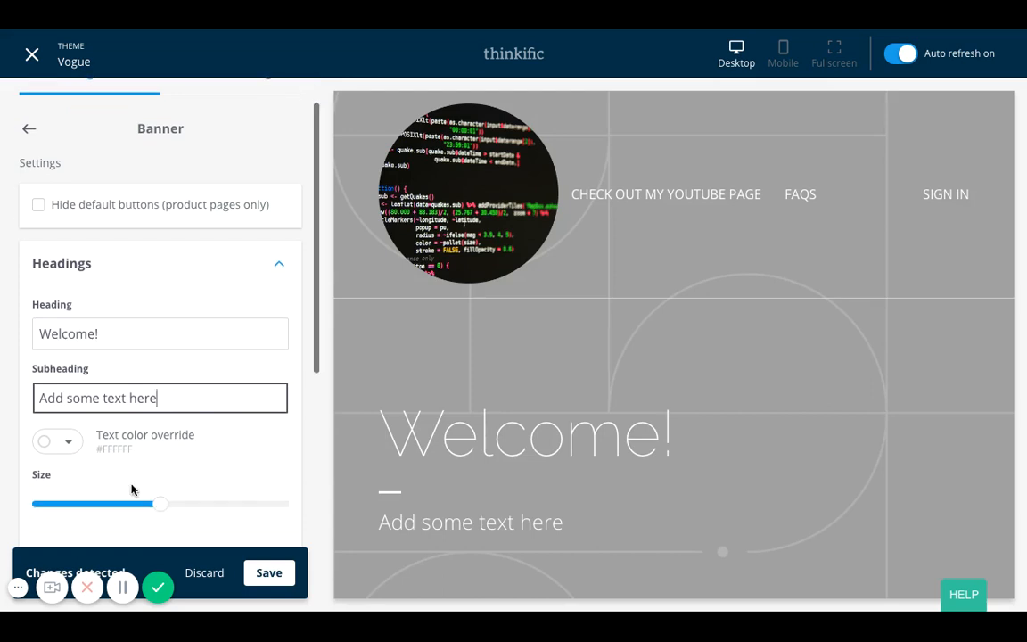
click(69, 443)
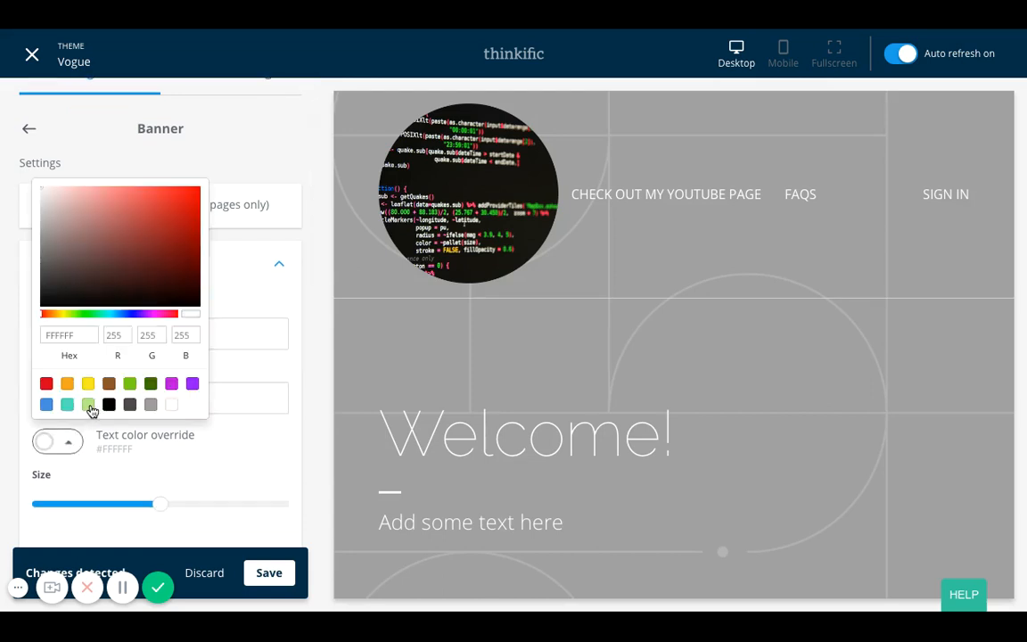
click(68, 405)
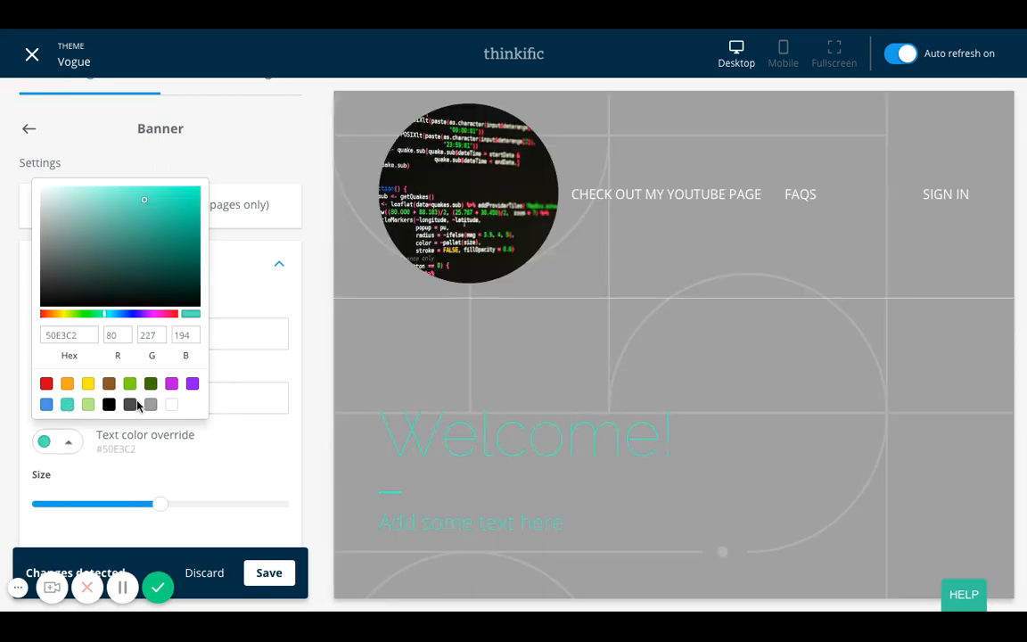
click(44, 405)
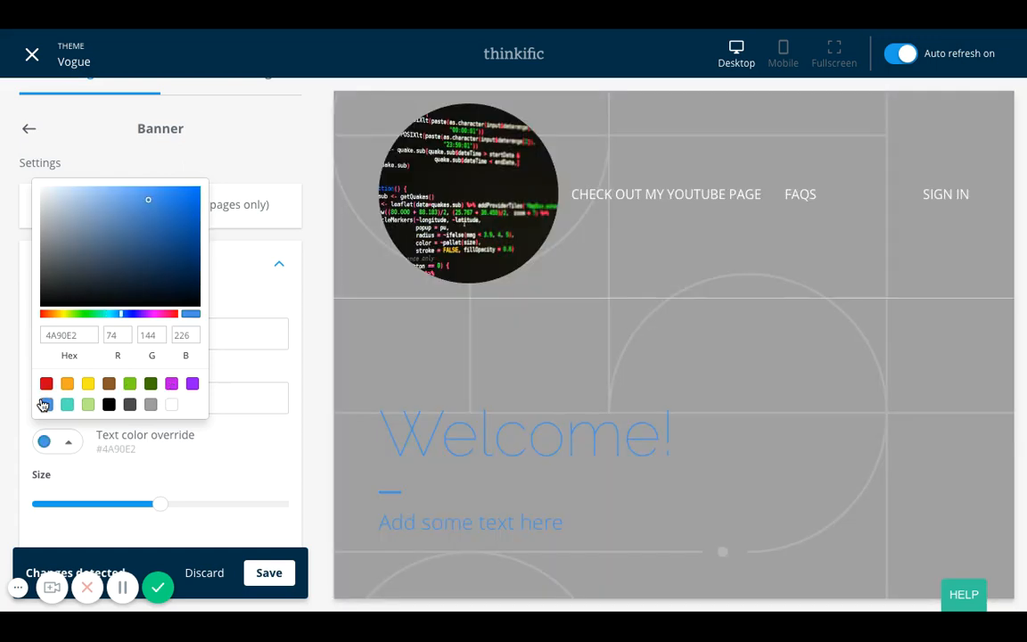
click(174, 406)
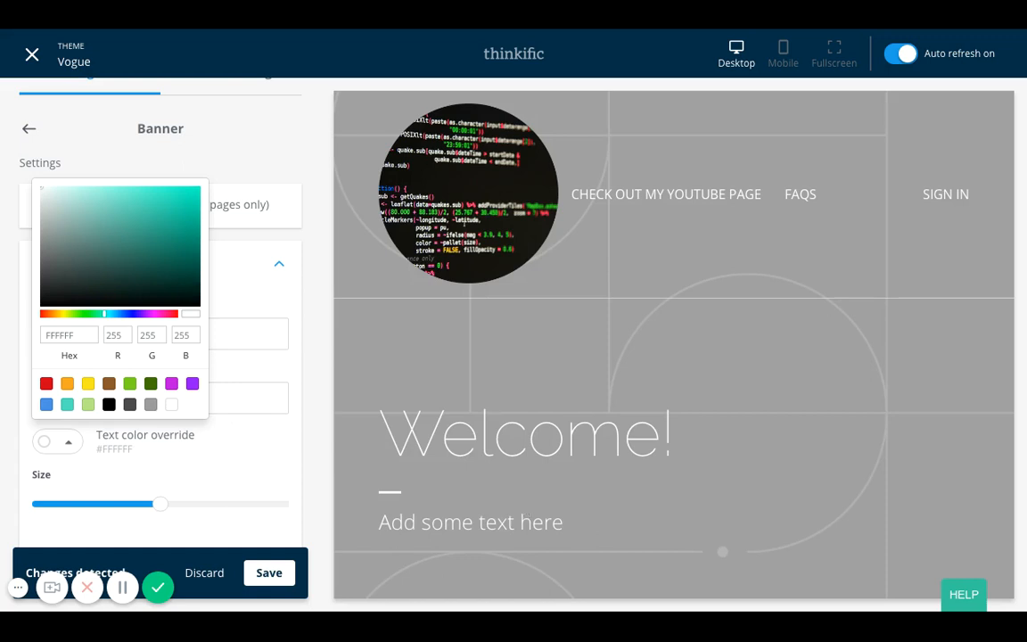
click(323, 506)
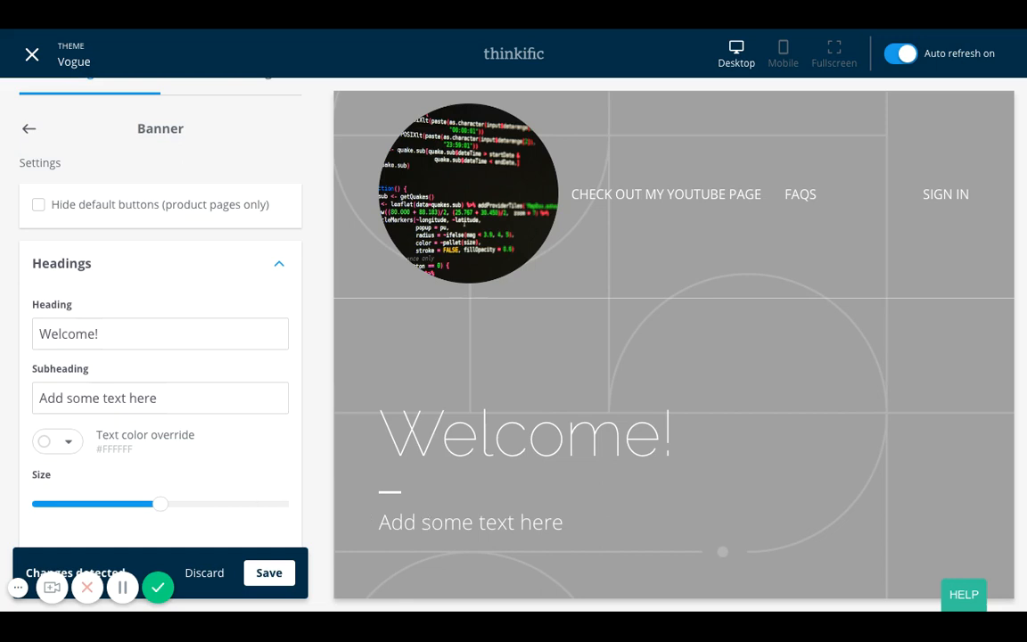
Save the banner changes and expand the first Icon & text block in the Icons & text section.
click(270, 573)
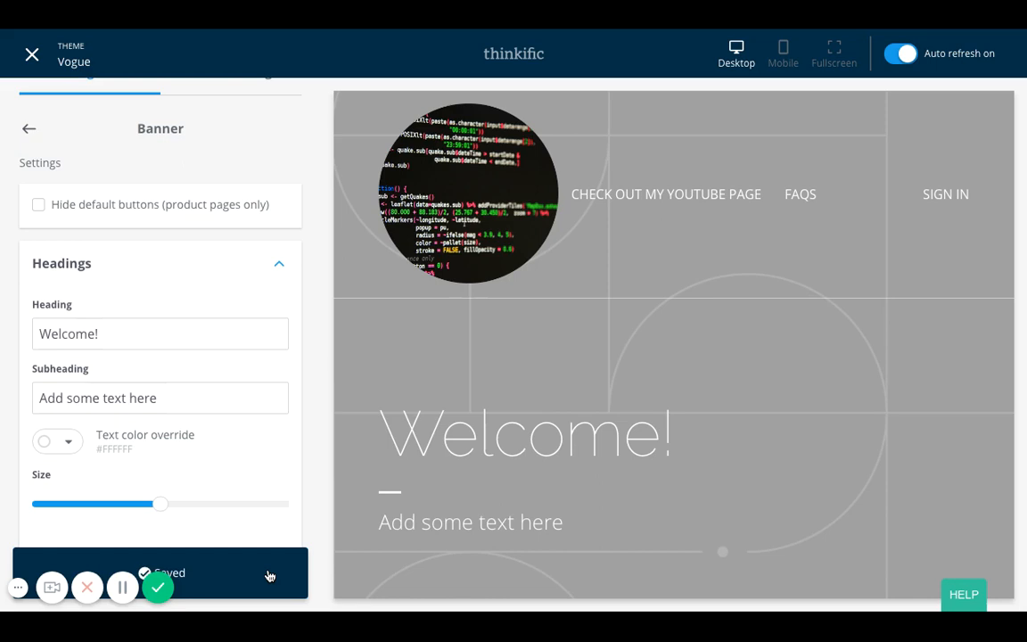
click(27, 133)
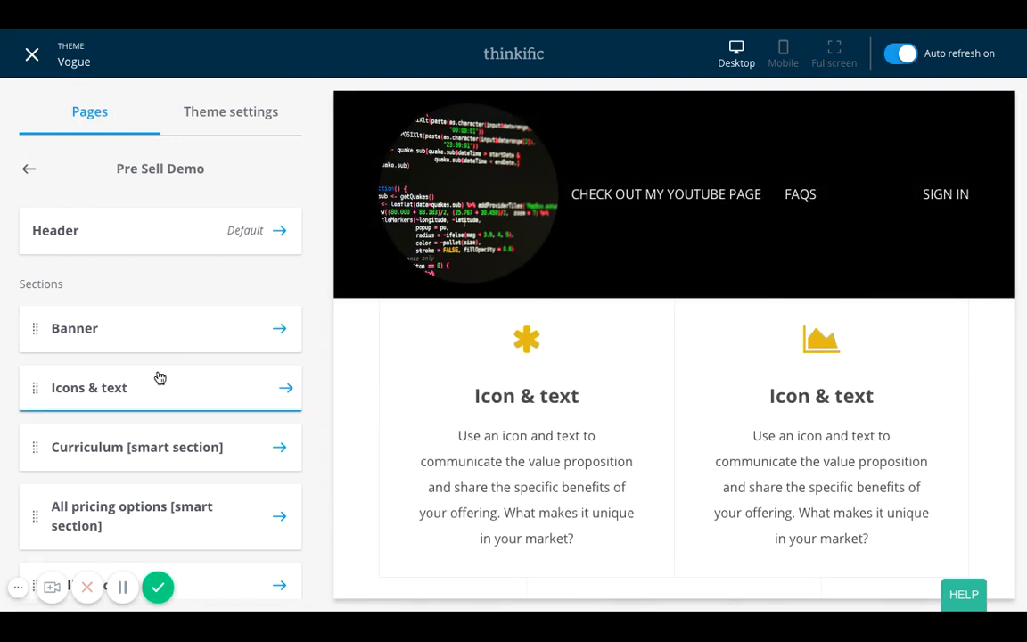
click(147, 392)
click(148, 420)
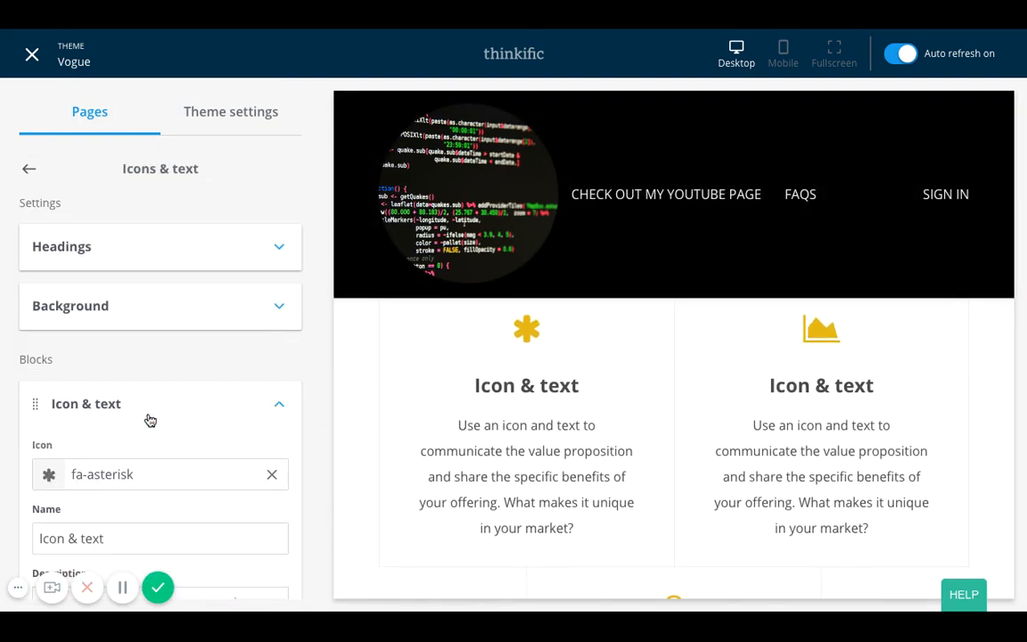
Set the name of the first Icon & text block to "Social Proof".
scroll(160, 511, down, 1)
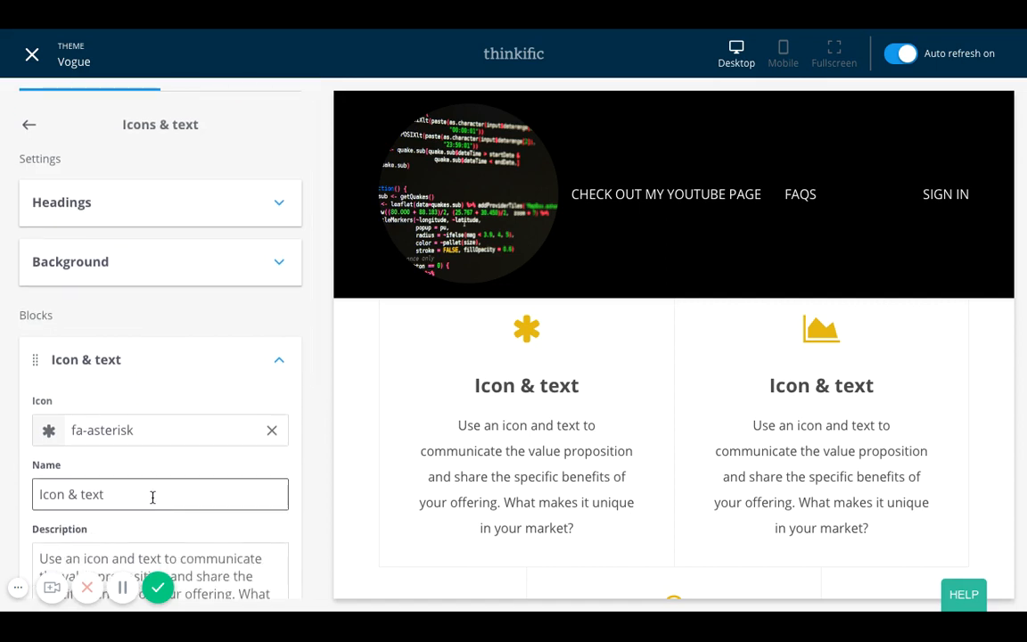
drag(153, 497, 49, 497)
text(Soci)
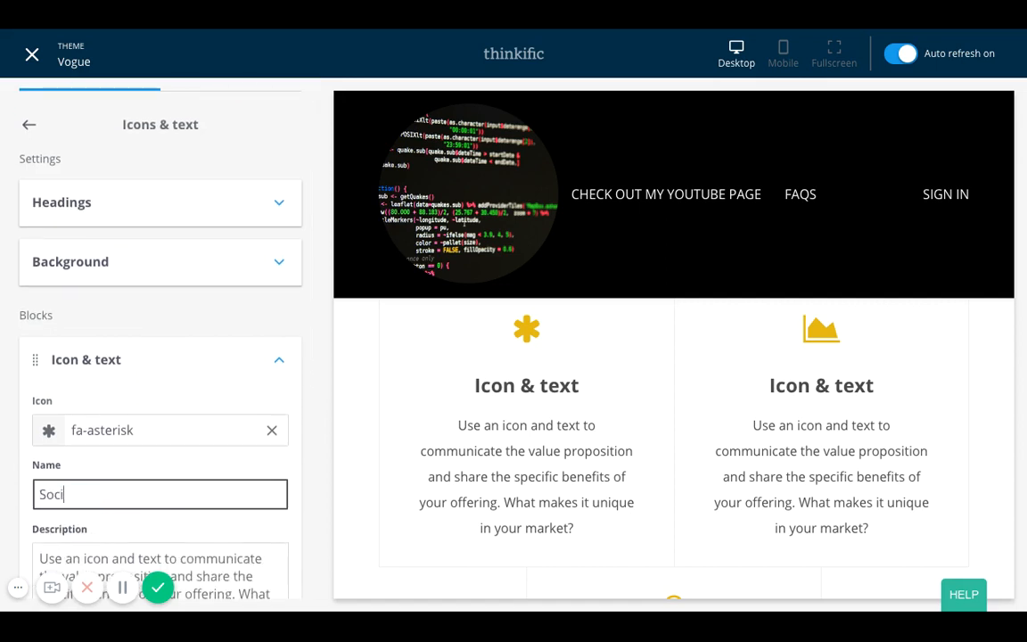
text(al Proof)
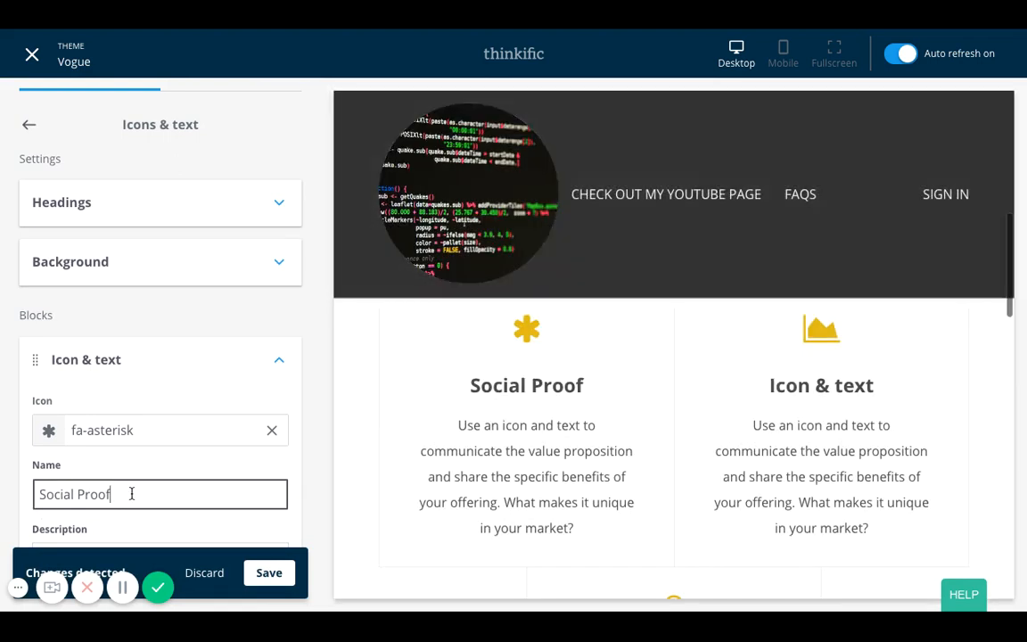
Replace the first Icon & text block's description with "Add testimonials from Facebook - via plain text or as graphics".
scroll(178, 466, down, 2)
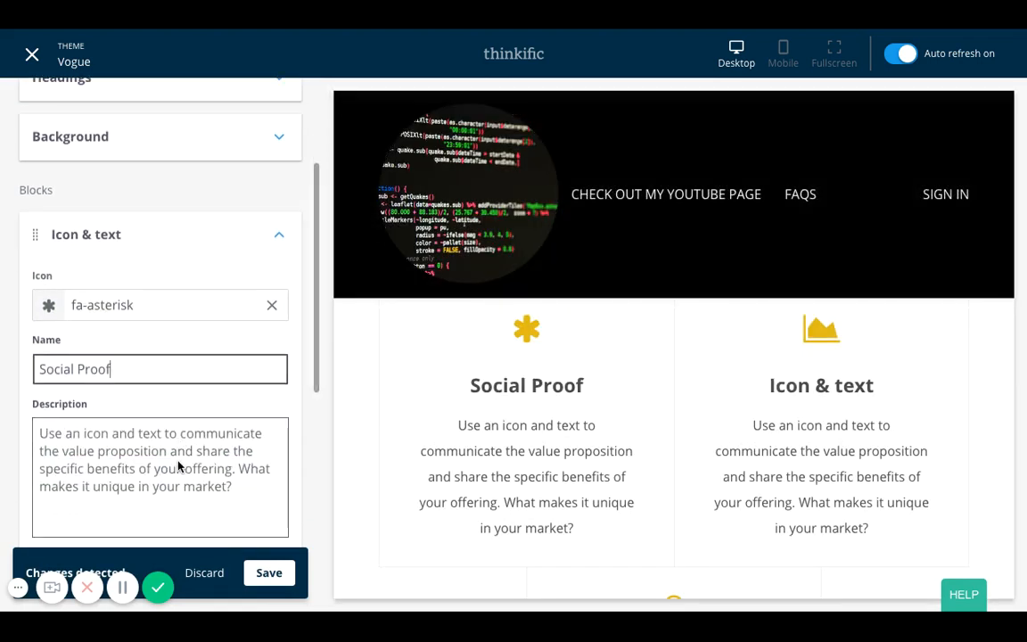
click(250, 494)
key(ctrl+a)
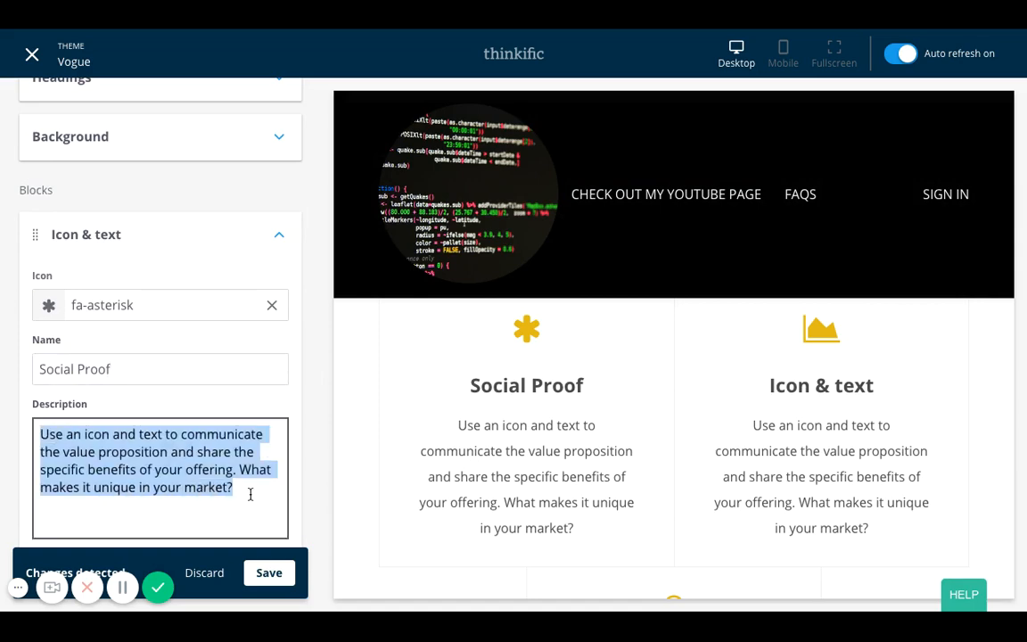
text(Add st)
key(BackSpace)
key(BackSpace)
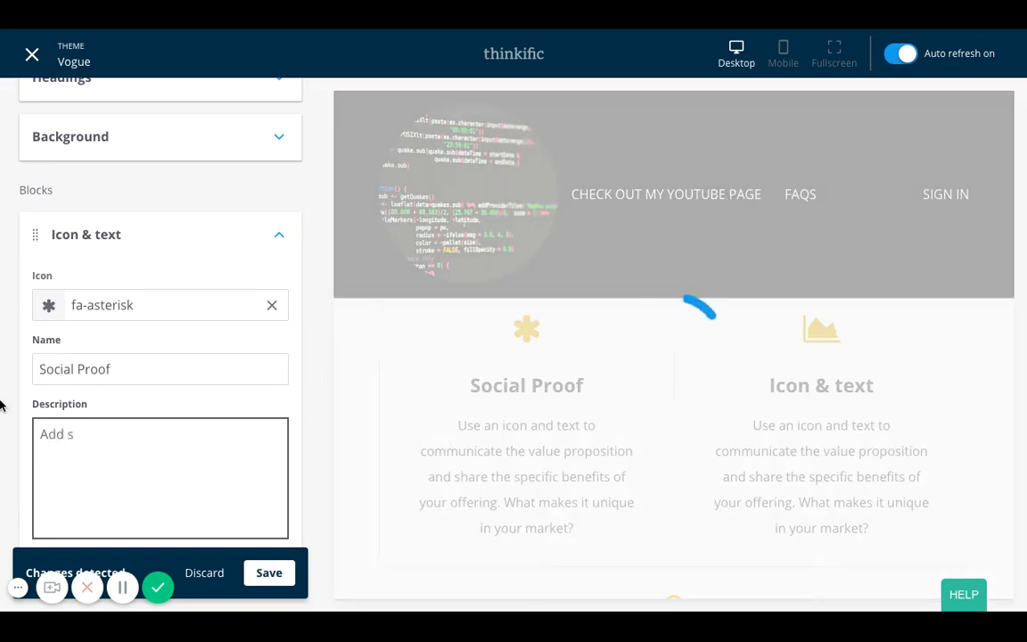
text(testimoanisl)
key(BackSpace)
key(BackSpace)
key(BackSpace)
key(BackSpace)
key(BackSpace)
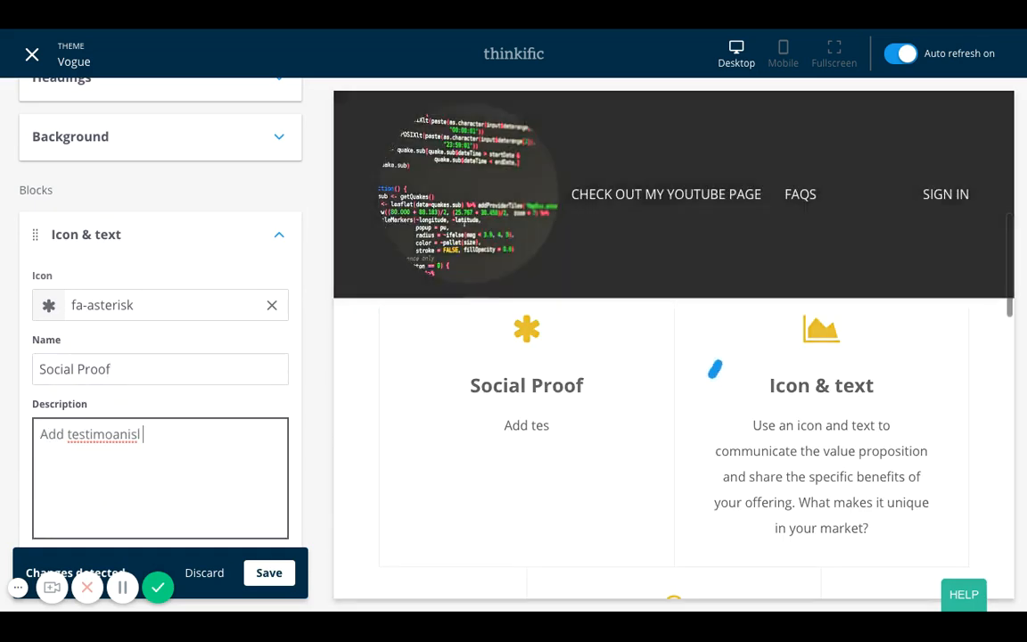
text(ni)
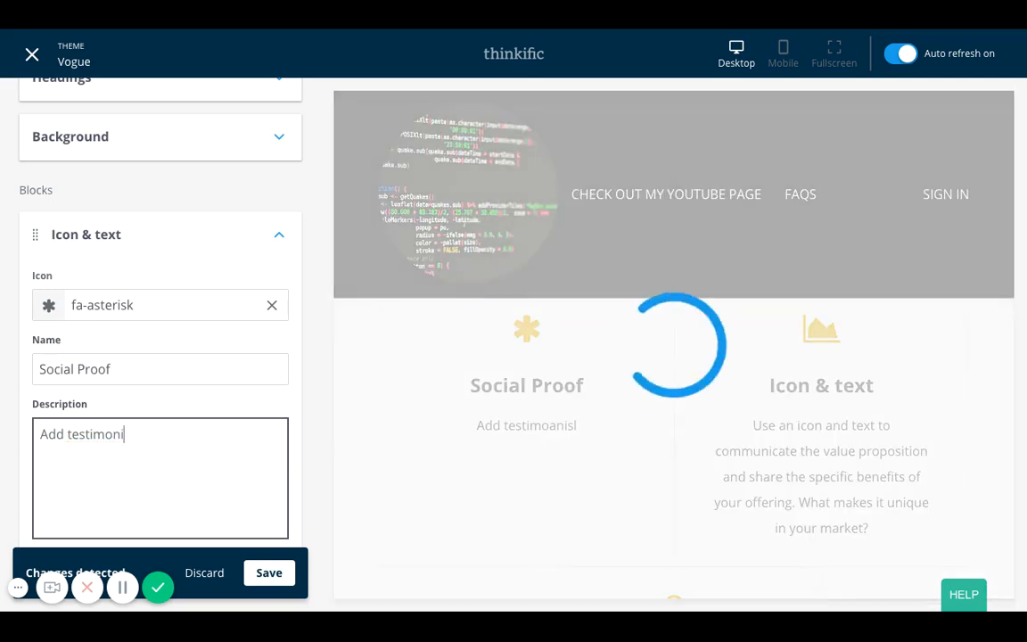
text(als from Facebook)
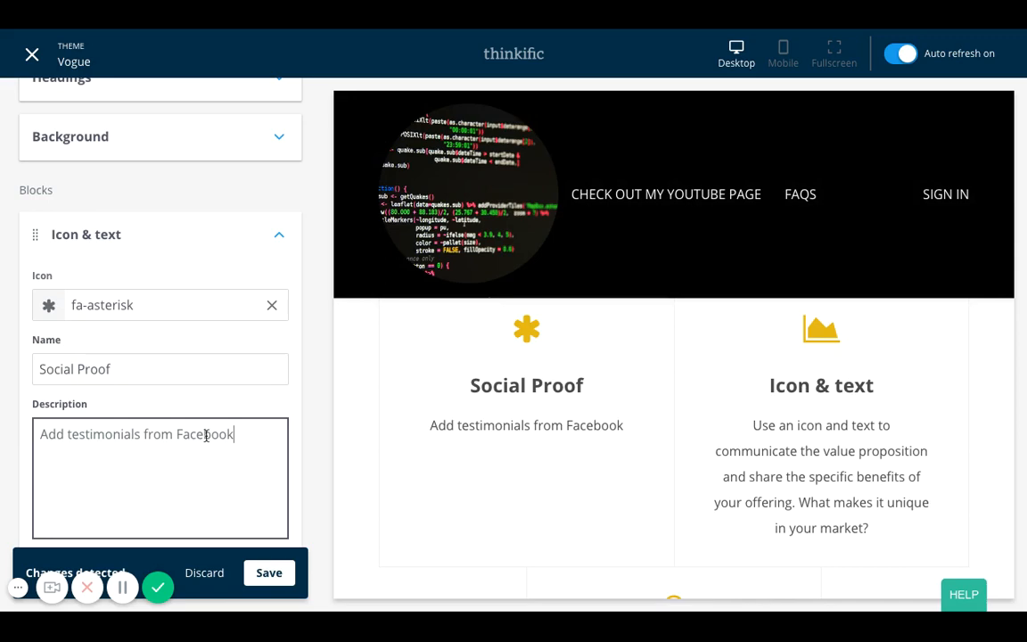
text( - via)
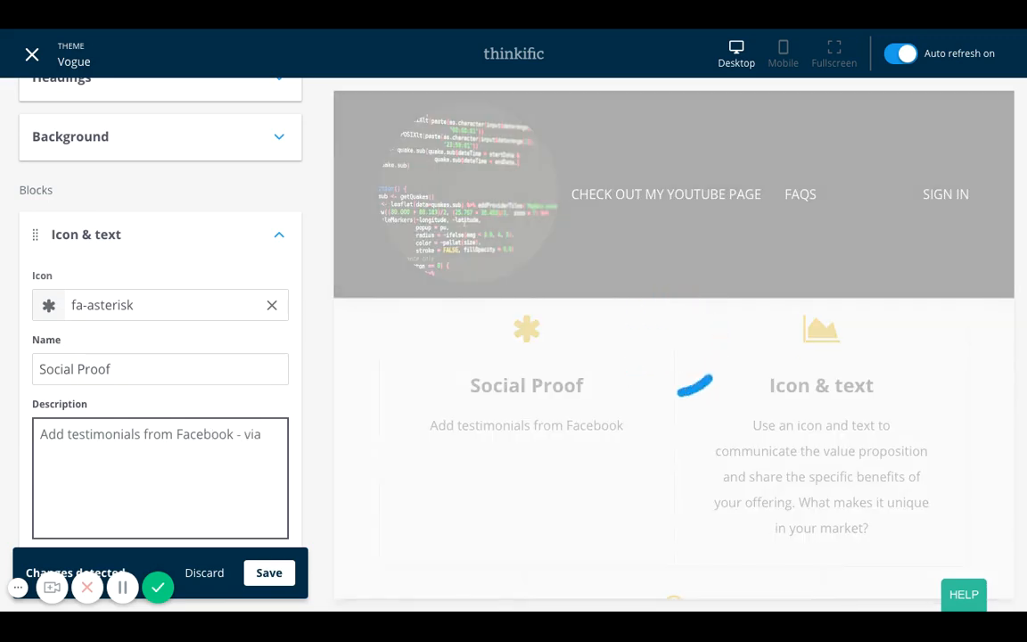
text( plain text )
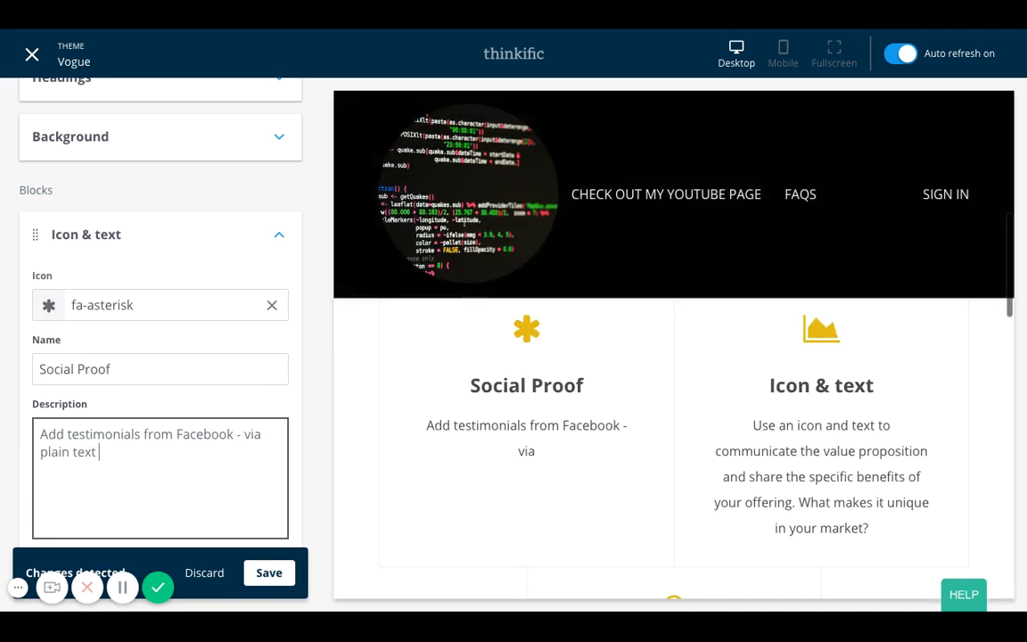
text(or as graphics)
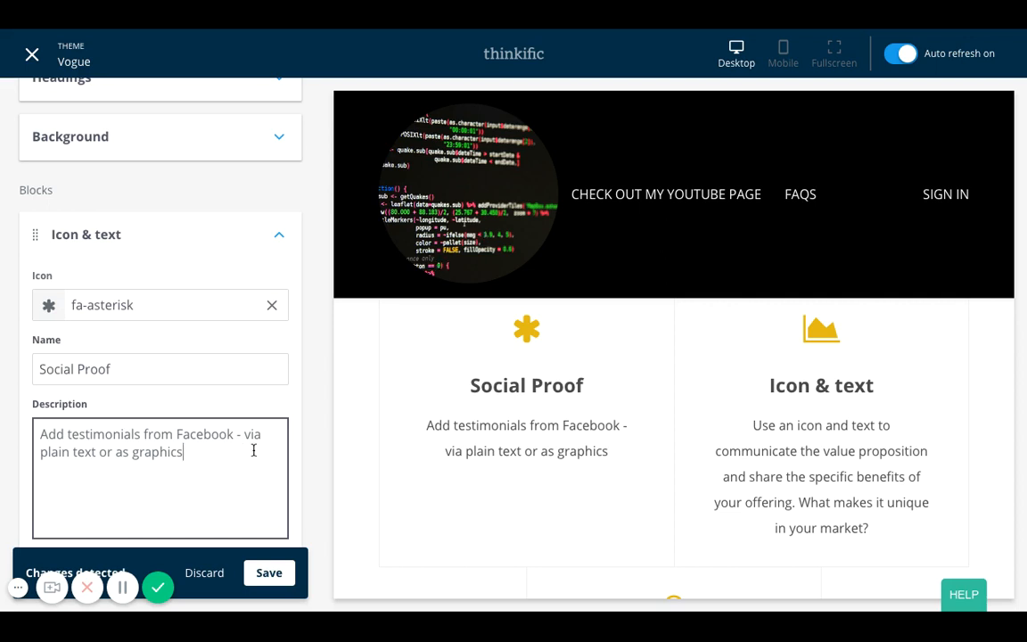
Expand the second Icon & text block and set its name to "Social Proof".
scroll(547, 523, down, 2)
scroll(181, 477, down, 3)
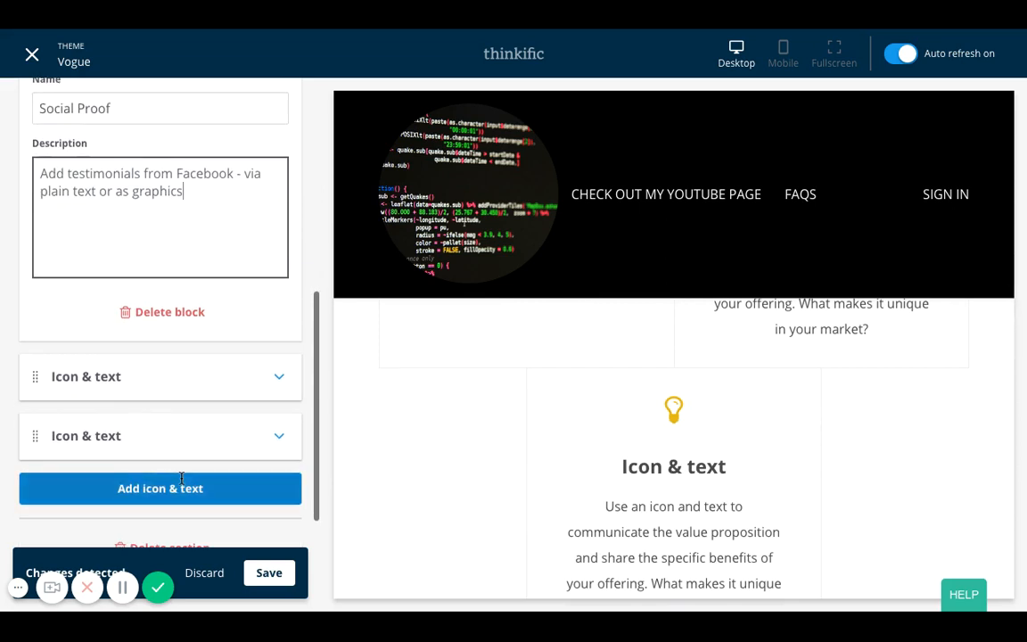
click(189, 396)
scroll(183, 445, down, 2)
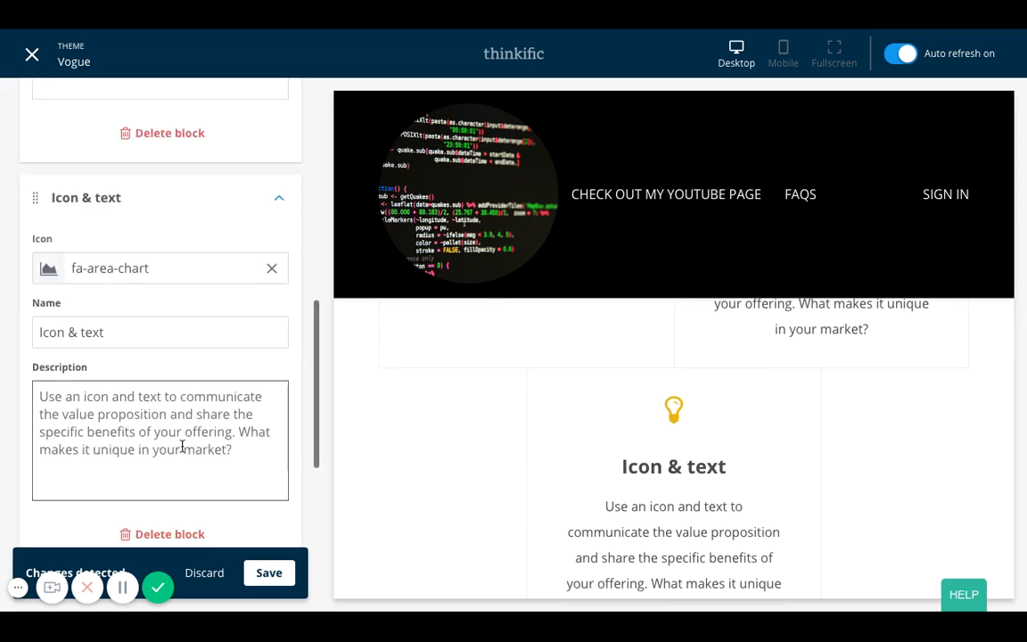
triple_click(135, 333)
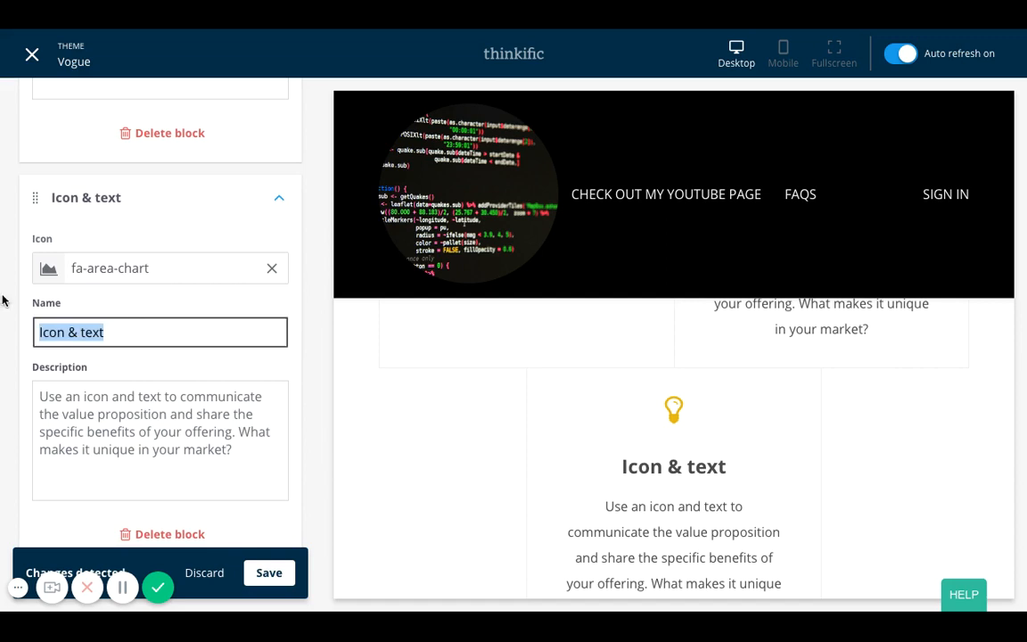
text(Social M)
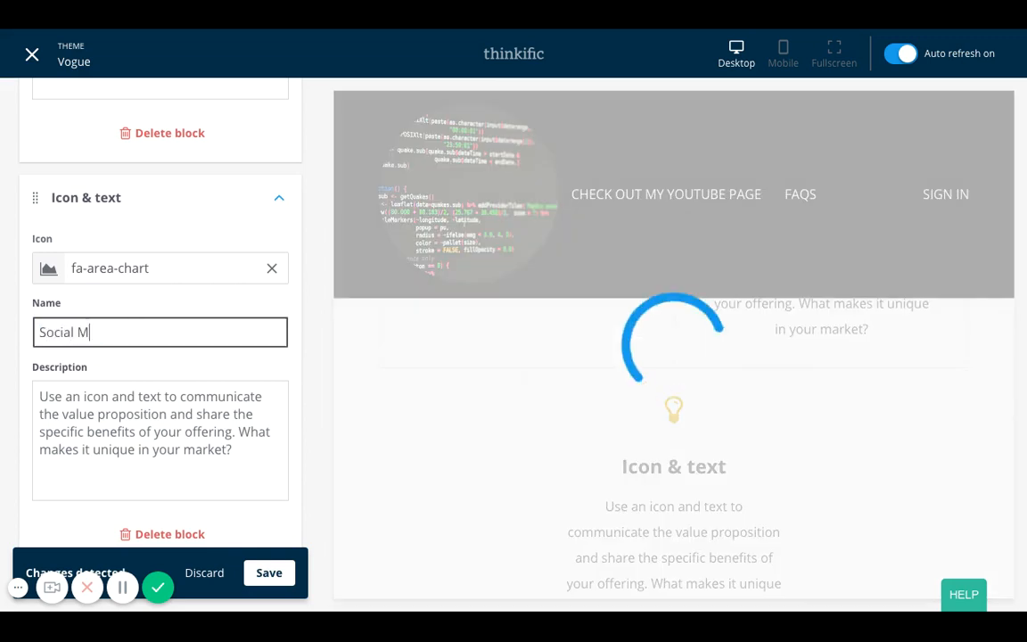
key(BackSpace)
text(Proof)
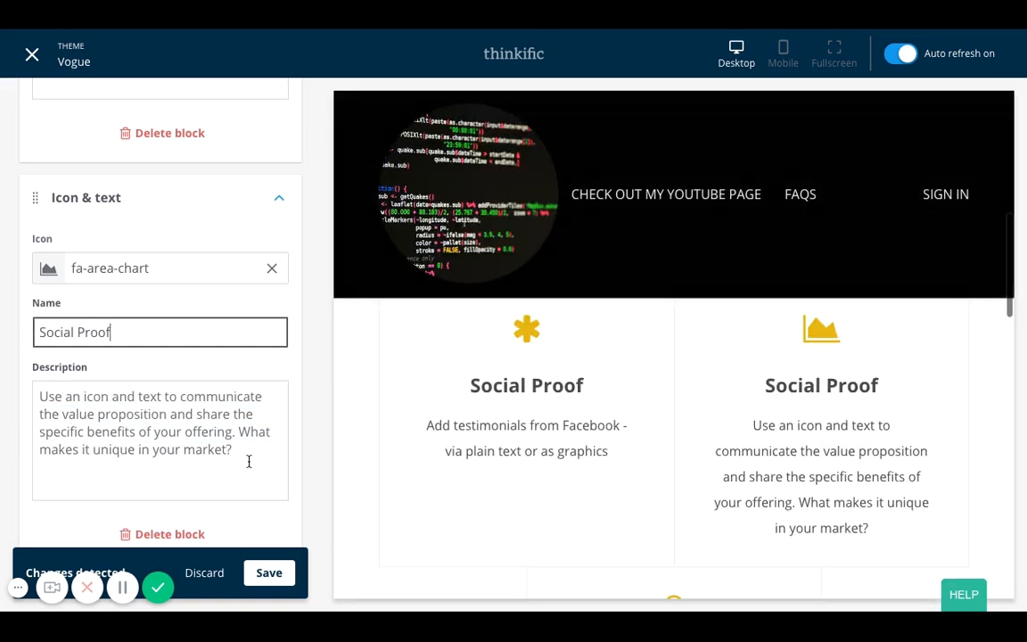
Replace the second Icon & text block's description with "Add testimonials and text".
click(200, 424)
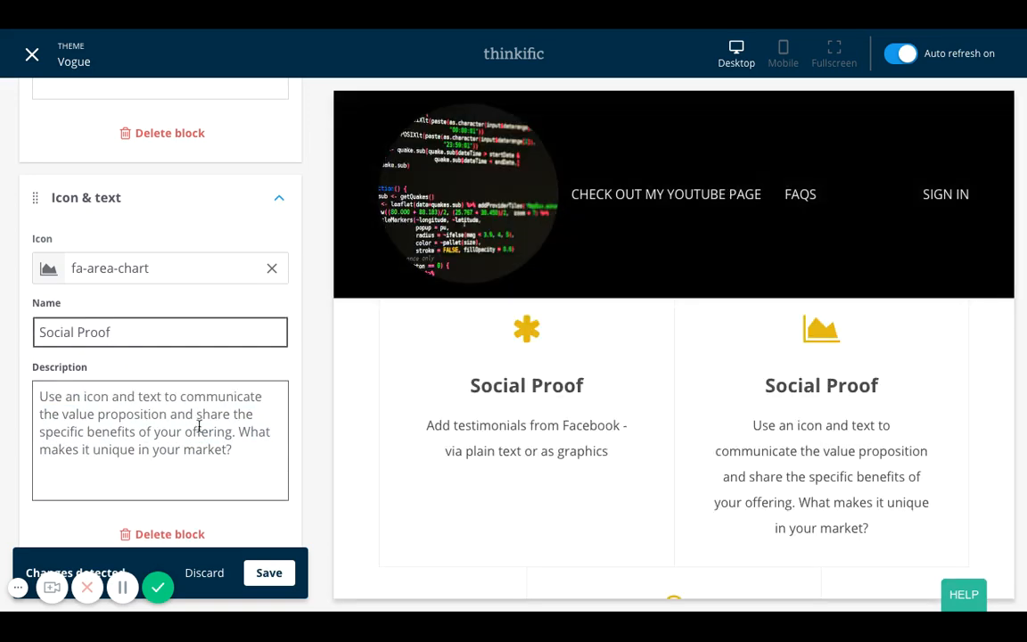
drag(281, 461, 16, 370)
text(Add te)
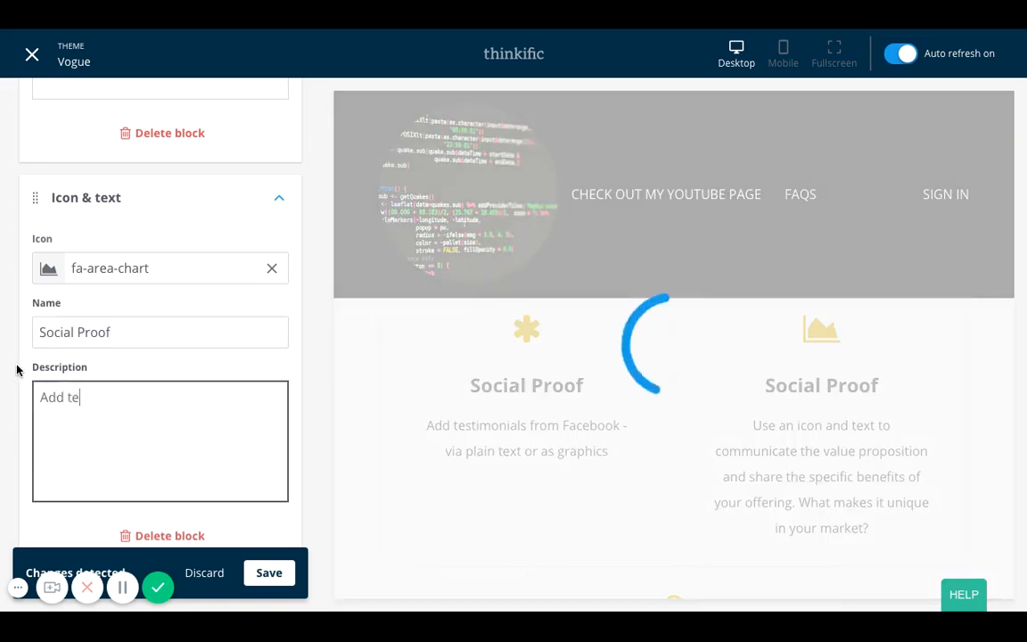
text(stimonialsa nd tex)
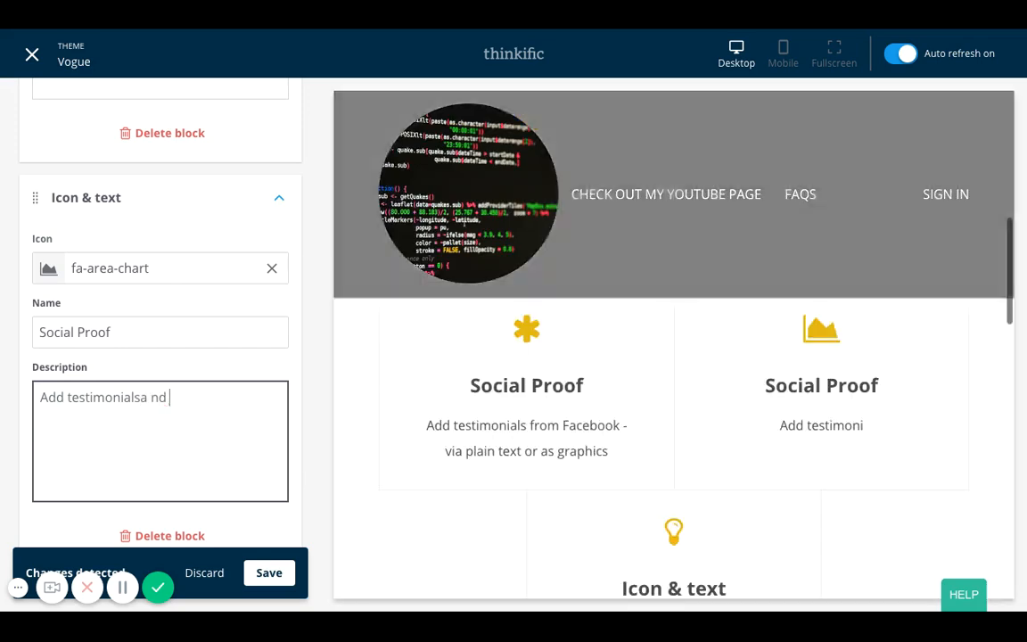
key(BackSpace)
key(BackSpace)
key(BackSpace)
key(BackSpace)
key(BackSpace)
key(BackSpace)
key(BackSpace)
key(BackSpace)
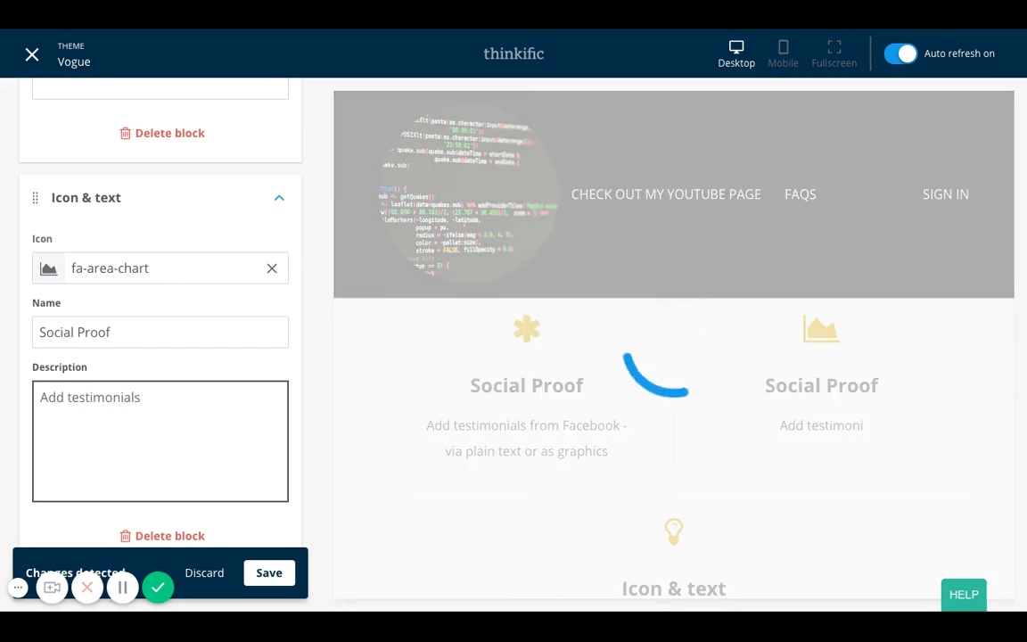
text(and text)
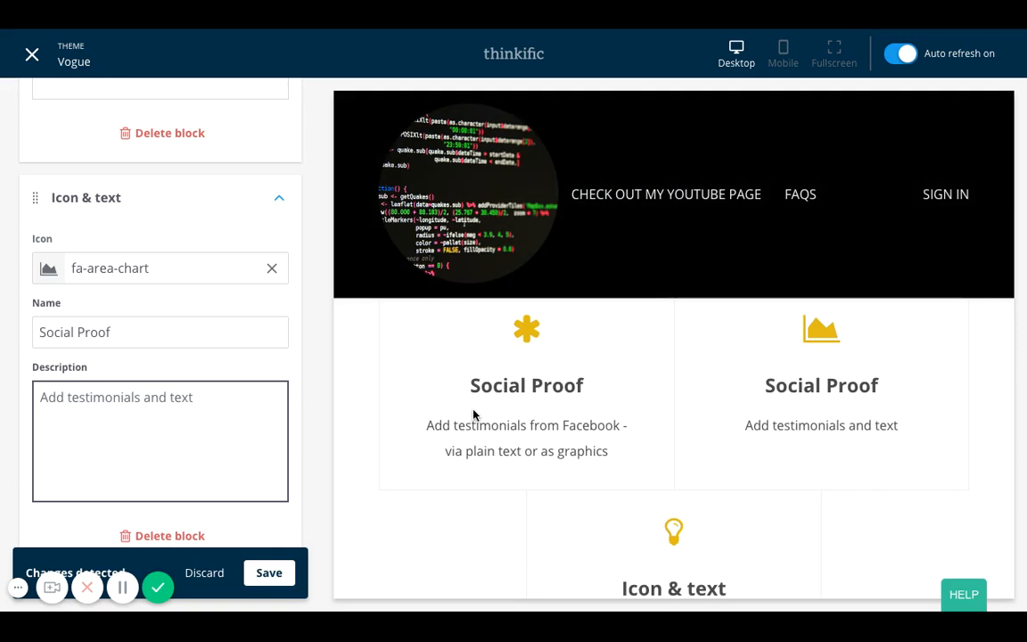
Add a fourth Icon & text block to the Icons & text section and check the layout in the preview.
scroll(571, 419, down, 2)
scroll(673, 431, up, 1)
scroll(672, 431, down, 2)
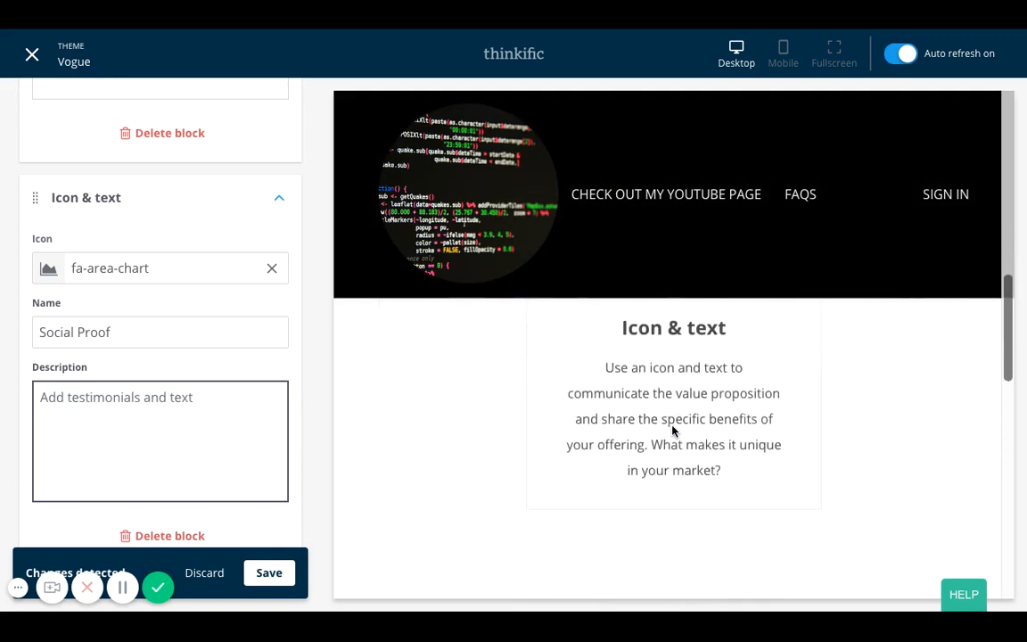
scroll(89, 428, down, 3)
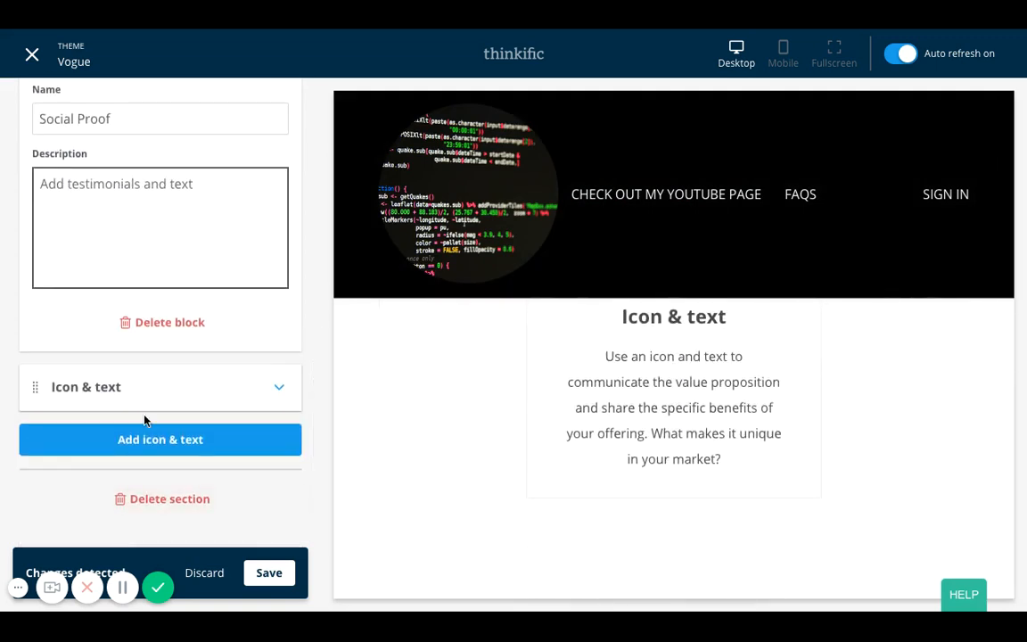
click(147, 438)
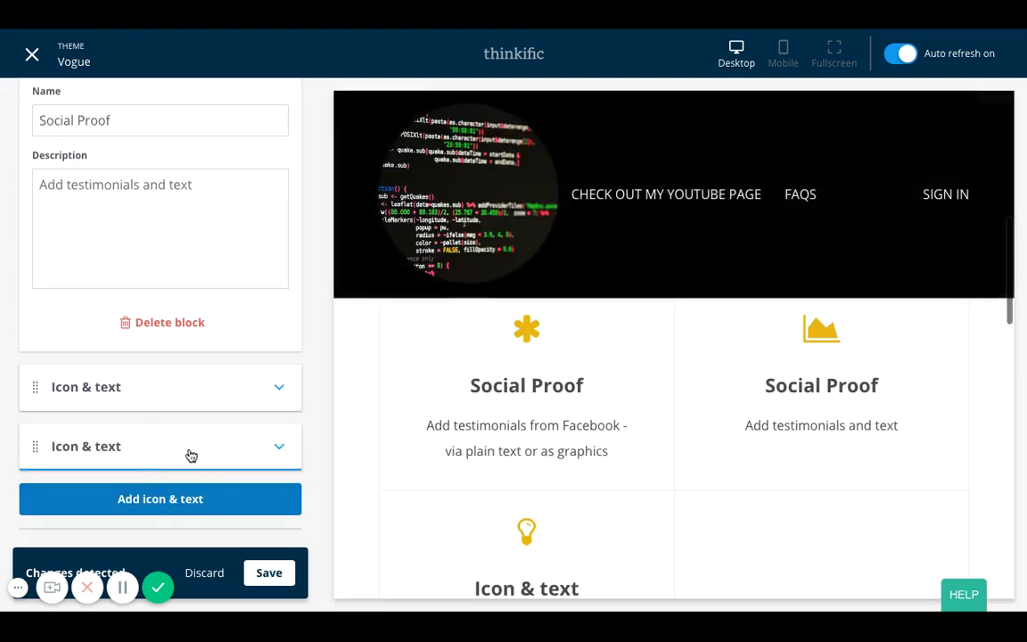
scroll(647, 453, down, 1)
scroll(646, 454, down, 2)
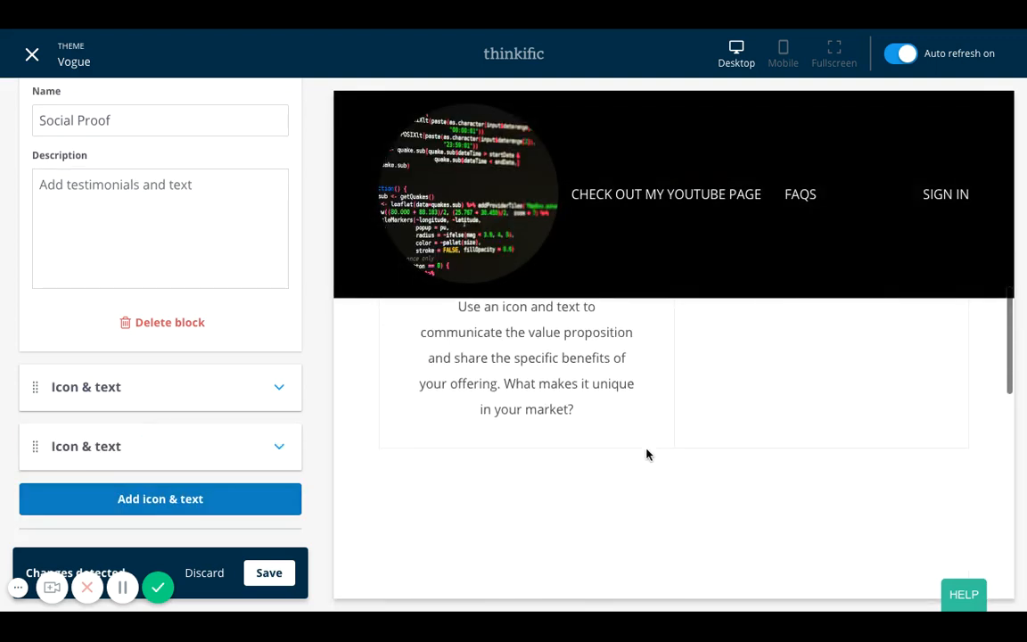
scroll(844, 407, up, 4)
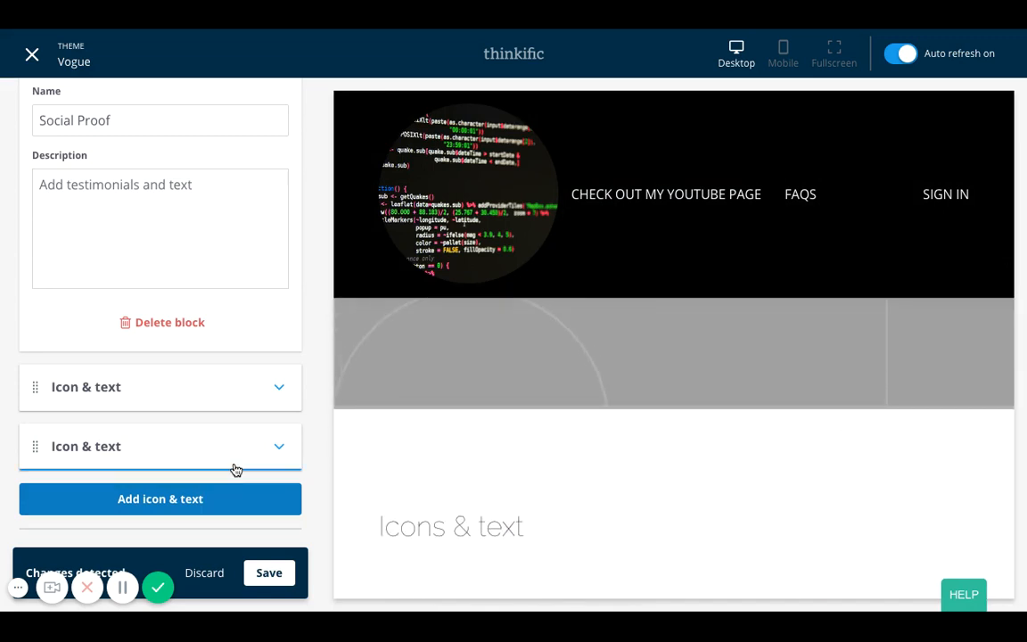
Review the Social Proof blocks in the page preview and save the Icons & text section changes.
scroll(236, 468, down, 1)
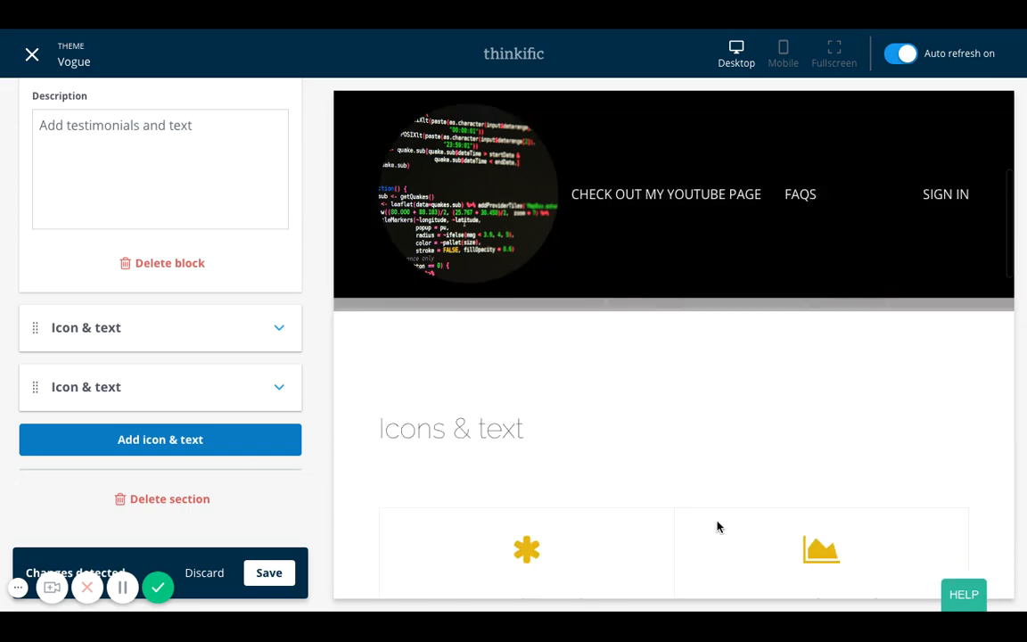
scroll(623, 528, down, 1)
scroll(623, 528, up, 2)
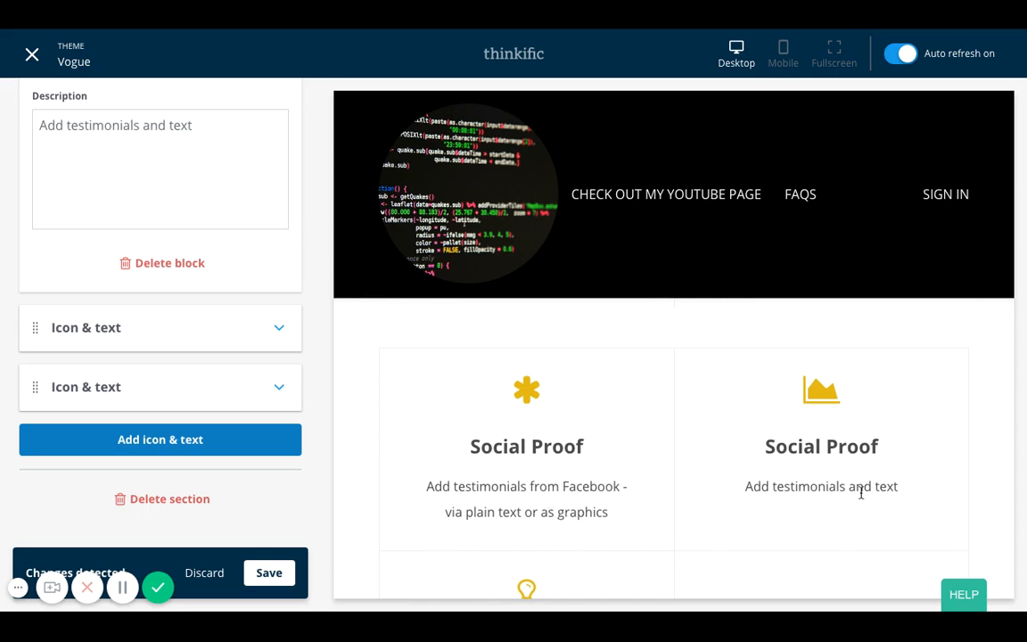
scroll(853, 482, down, 3)
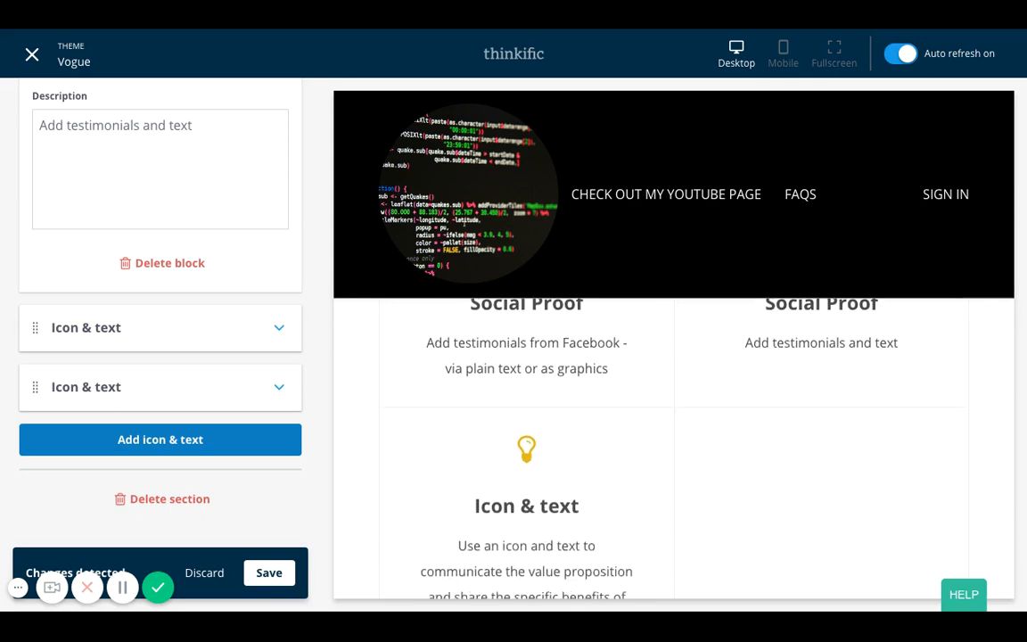
click(271, 573)
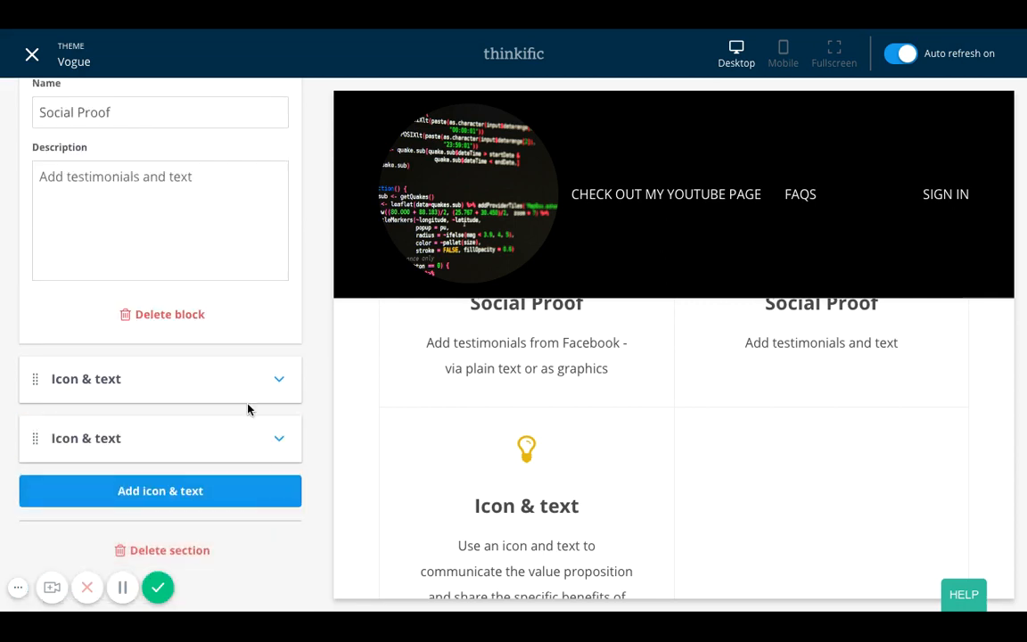
Return to the Pre Sell Demo section list and open the Curriculum smart section.
scroll(248, 409, up, 5)
click(28, 168)
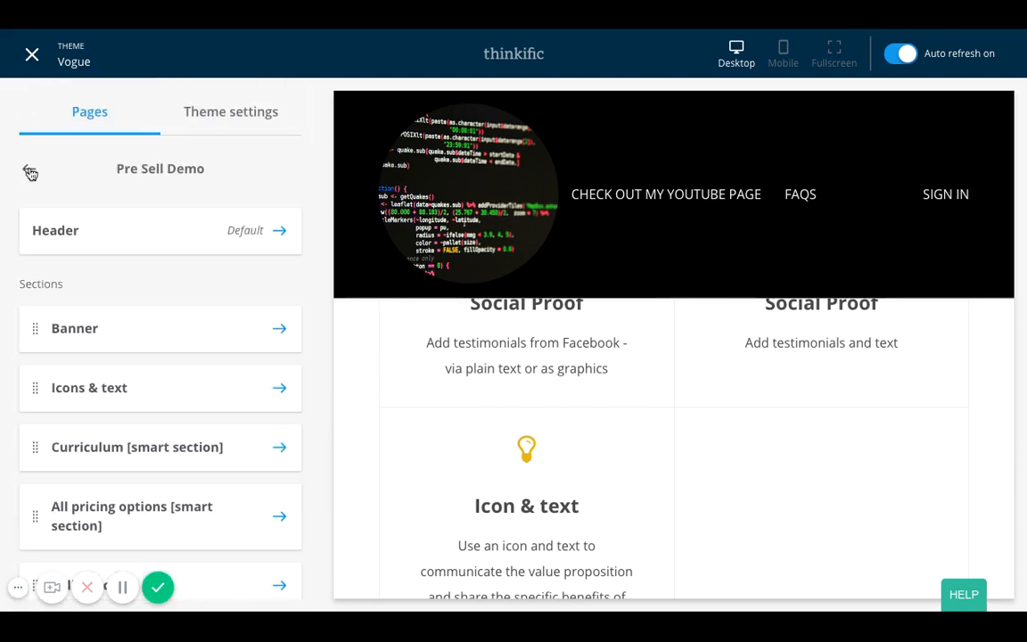
scroll(211, 372, down, 1)
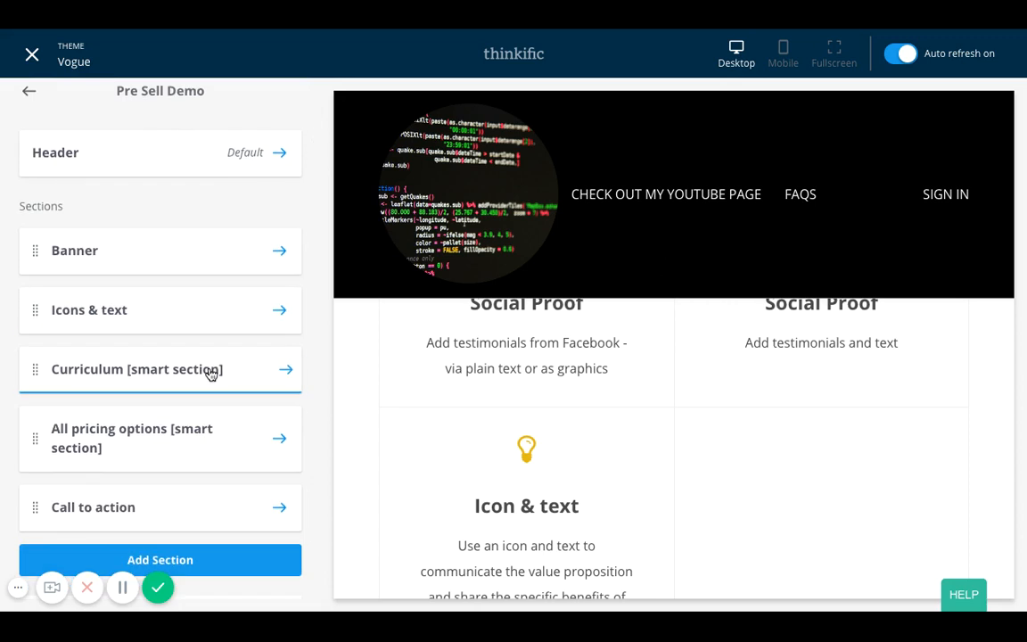
click(210, 369)
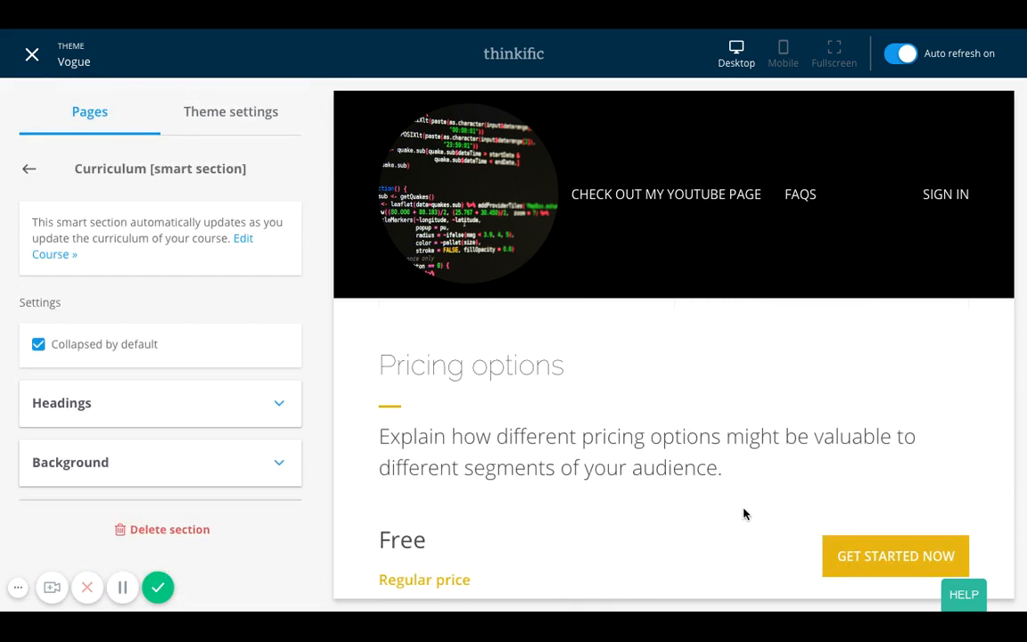
scroll(743, 513, down, 2)
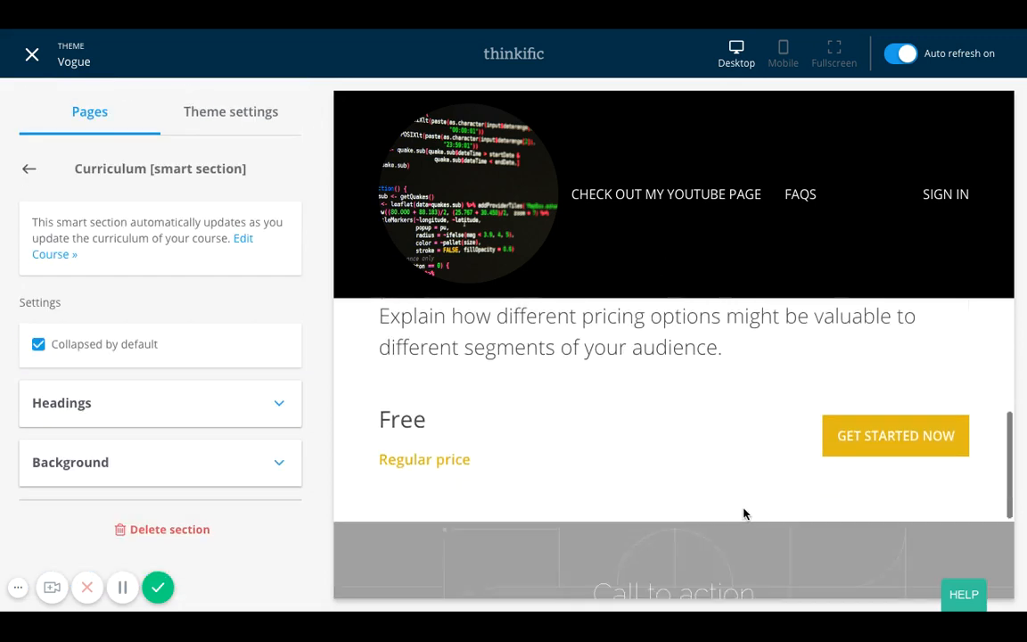
Expand the Curriculum section's Headings and Background settings and examine the available options.
click(235, 408)
scroll(234, 409, down, 2)
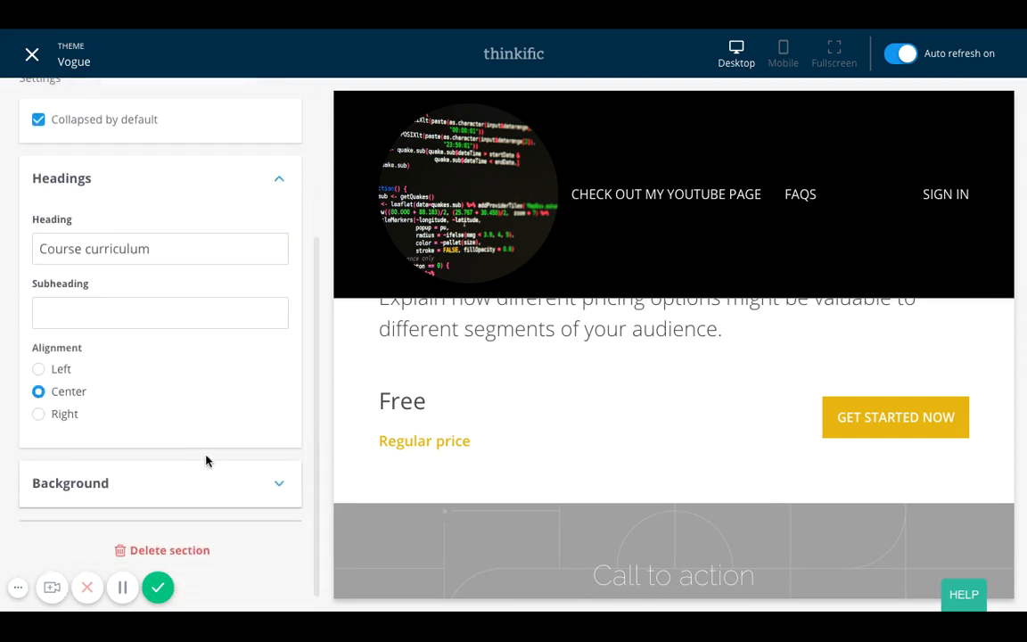
click(178, 494)
scroll(180, 497, down, 1)
scroll(180, 497, down, 1)
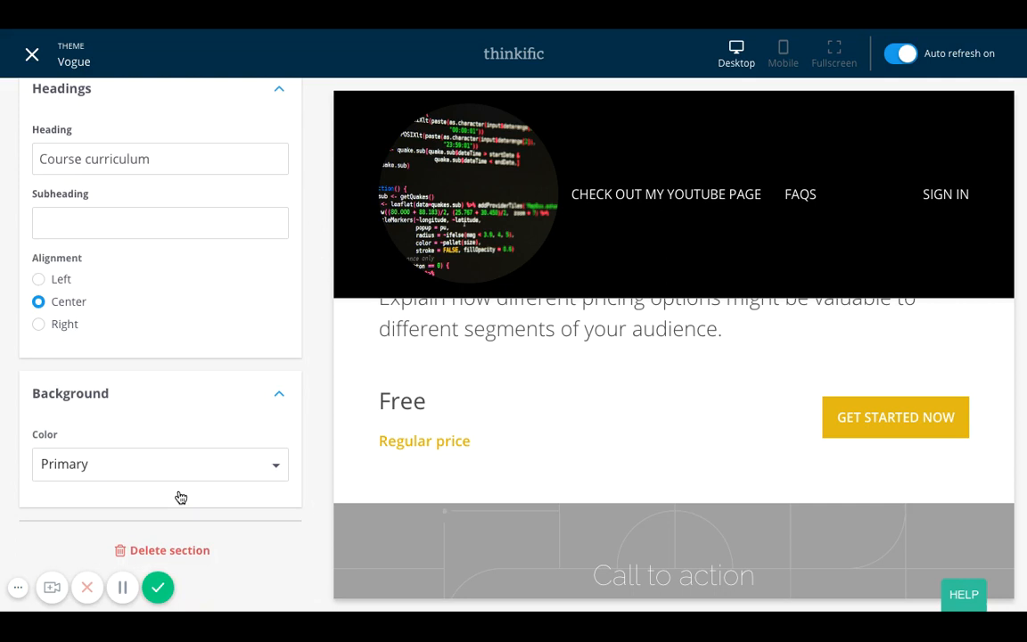
scroll(181, 420, up, 4)
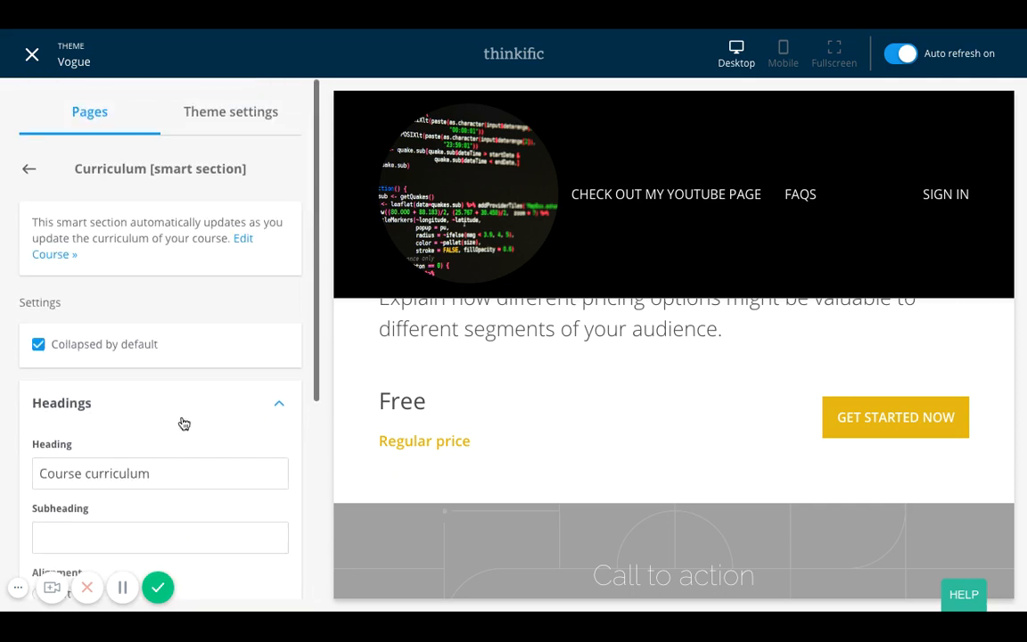
Leave the Curriculum section and open the All pricing options smart section of the Pre Sell Demo page.
click(30, 175)
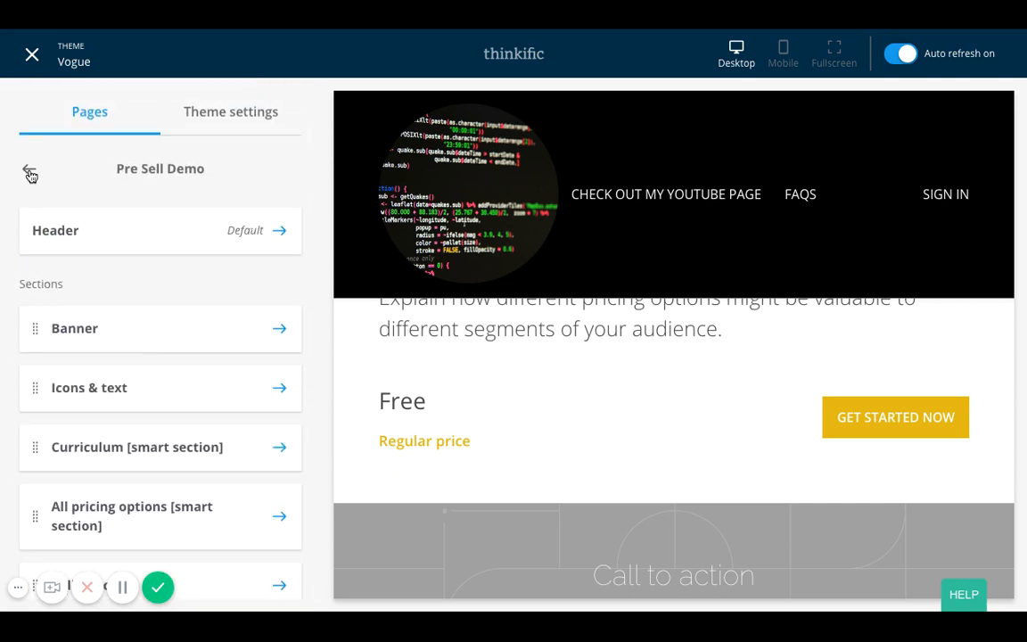
scroll(197, 355, down, 3)
click(185, 372)
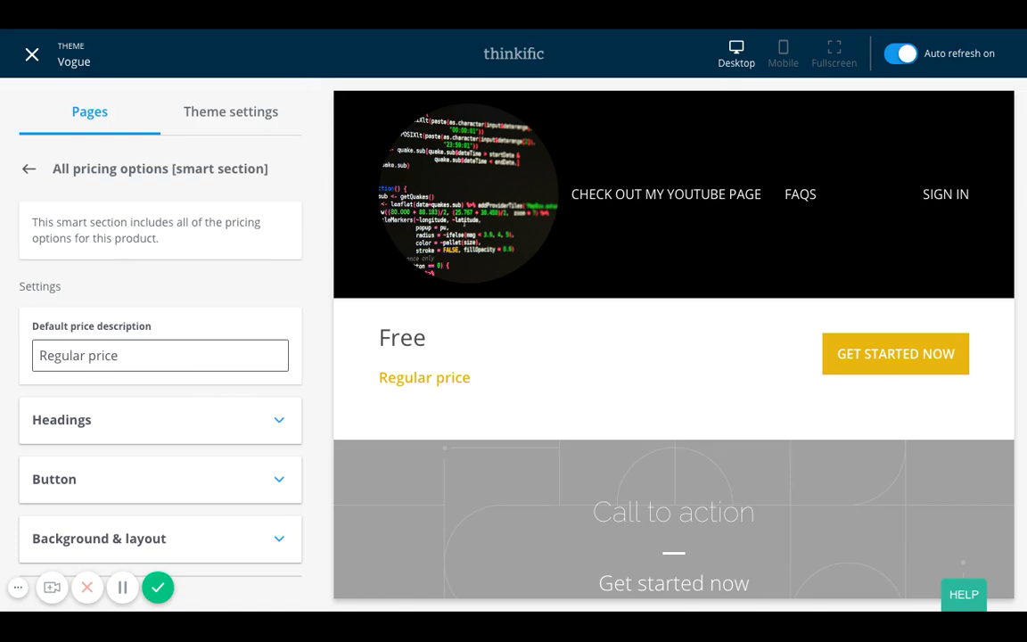
Set the default price description to "Early Bird Special!" and save the change.
drag(121, 355, 0, 306)
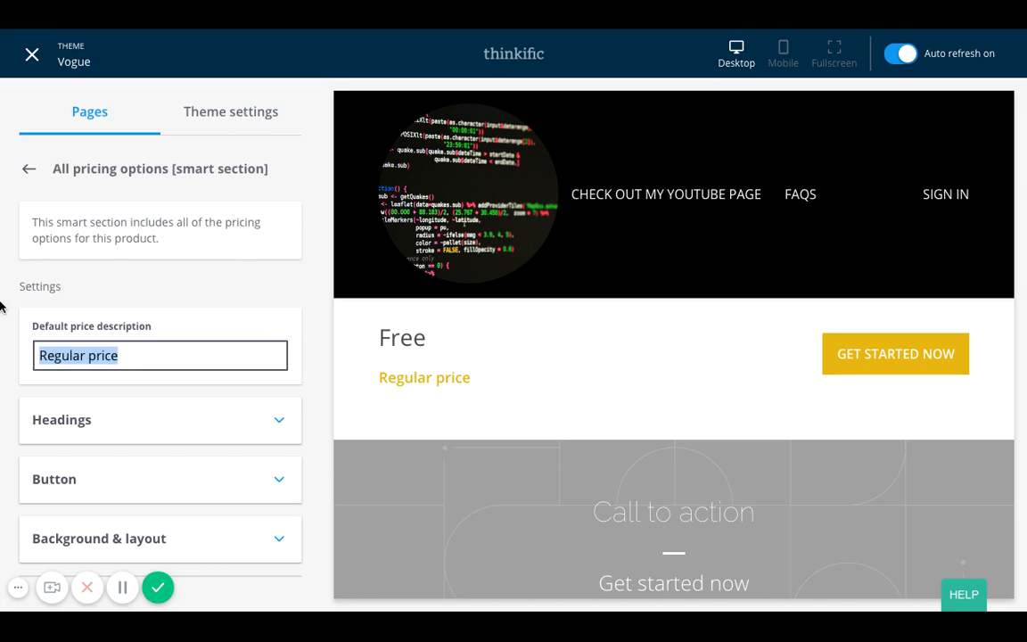
text(ea)
key(BackSpace)
key(BackSpace)
text(Early)
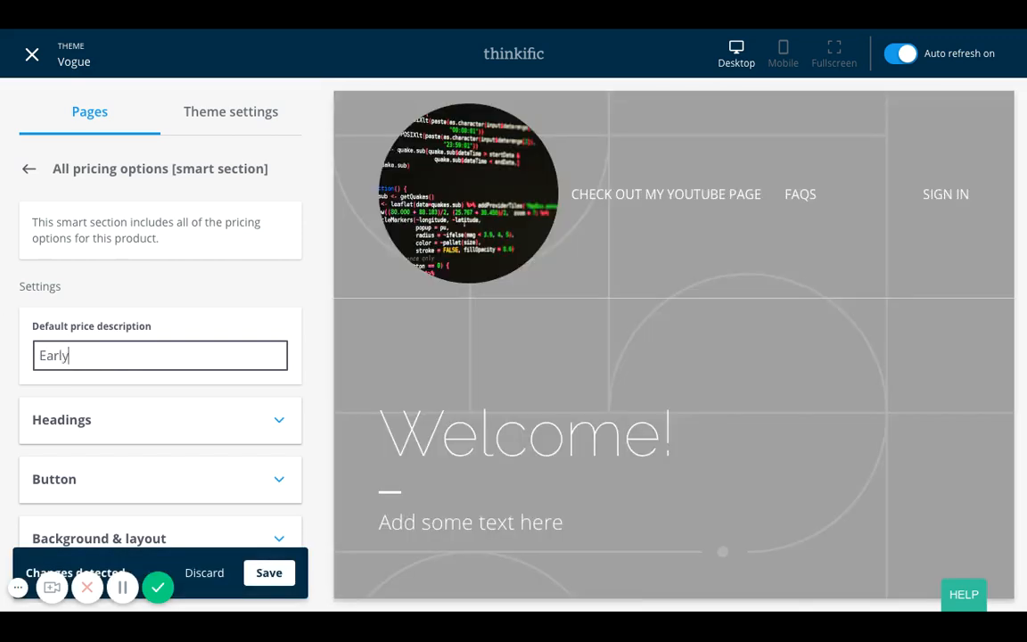
text( Bid Sp)
key(BackSpace)
key(BackSpace)
key(BackSpace)
key(BackSpace)
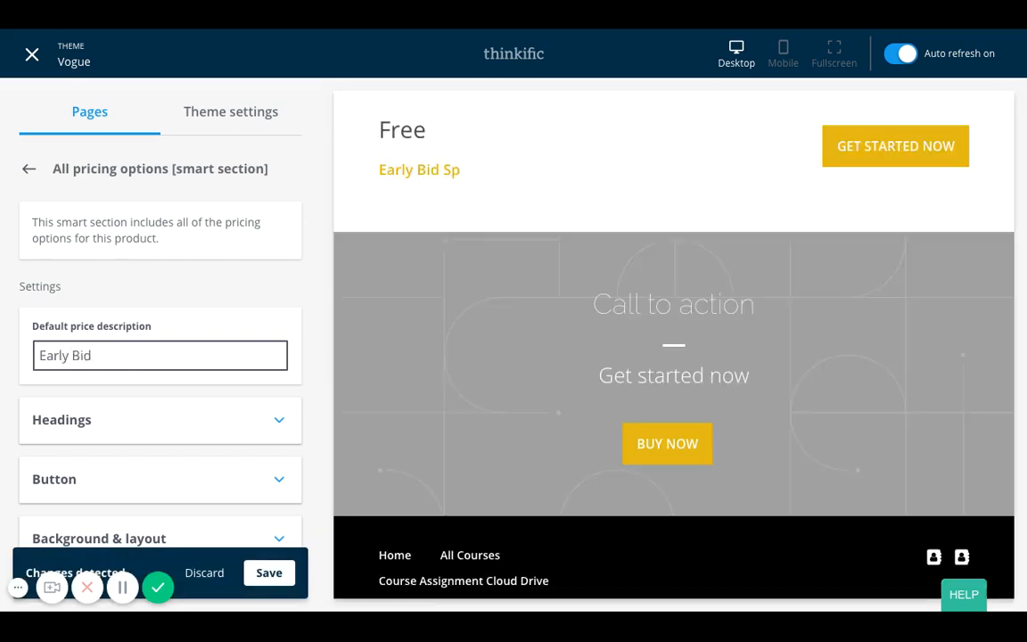
text(rd Special!)
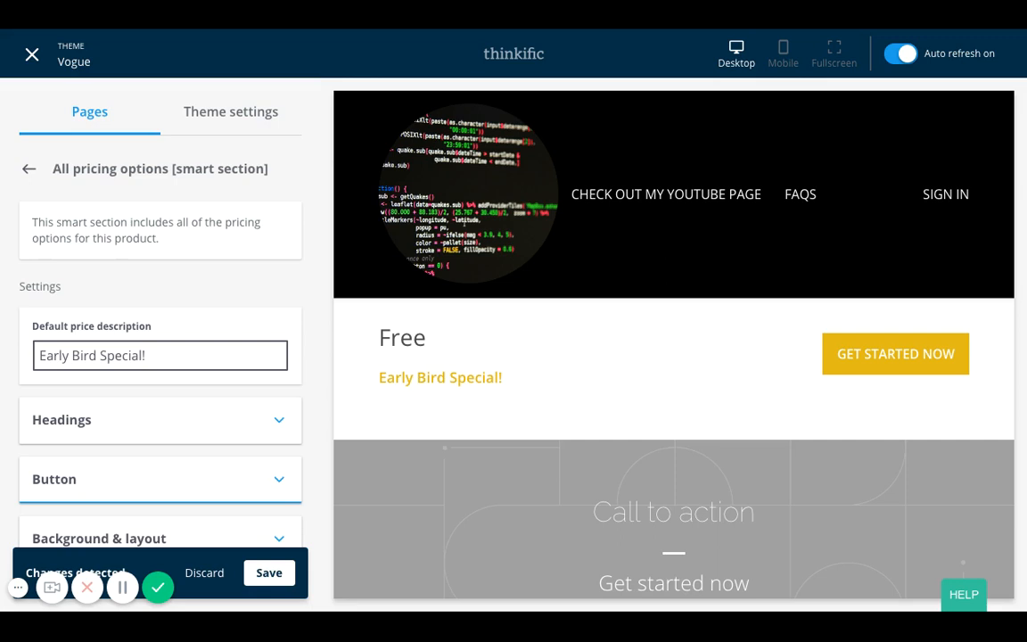
click(272, 574)
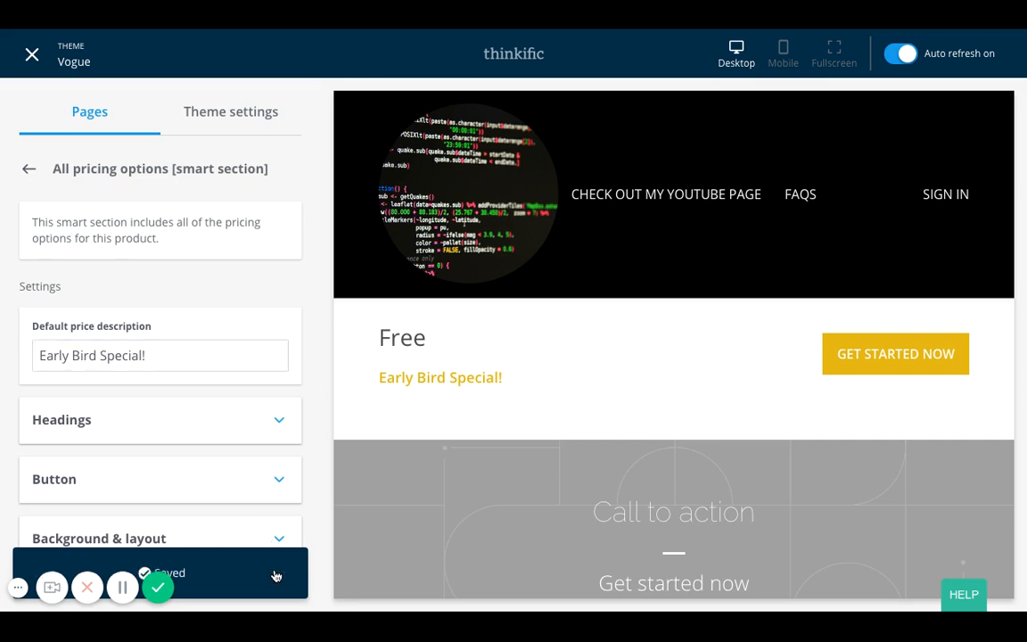
Expand the Headings settings of the pricing section and change the heading to "Regular Price".
click(193, 429)
click(208, 486)
scroll(209, 486, down, 1)
click(209, 486)
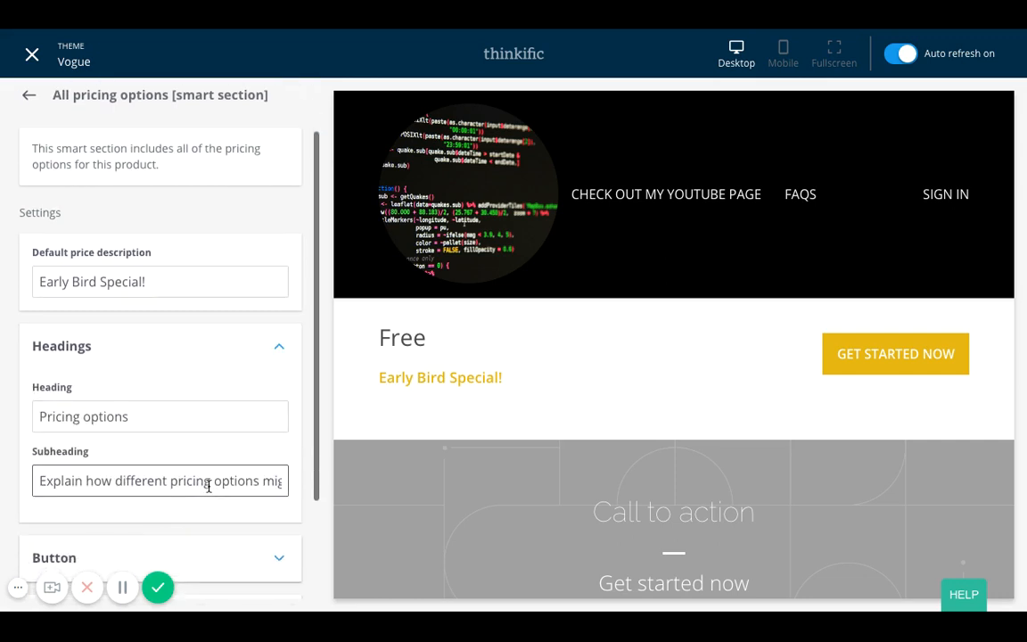
click(186, 406)
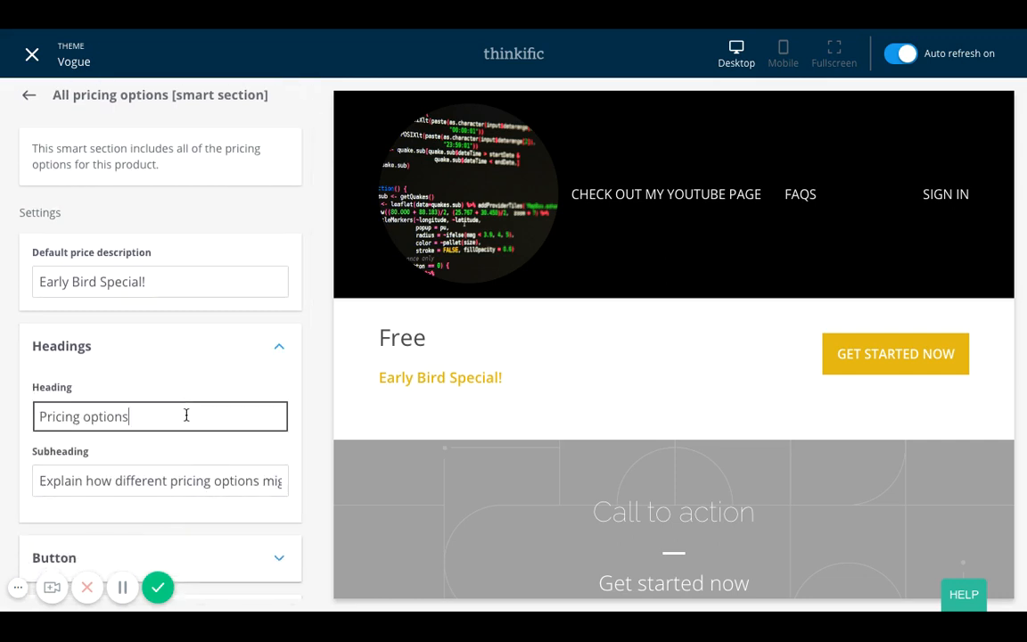
drag(185, 415, 7, 375)
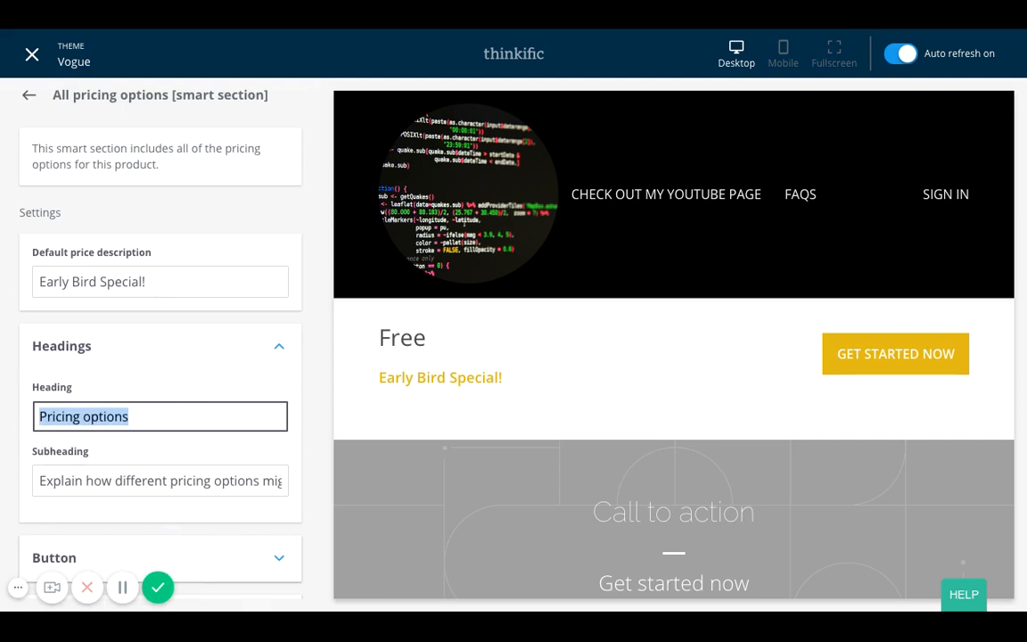
text(Regular Pr)
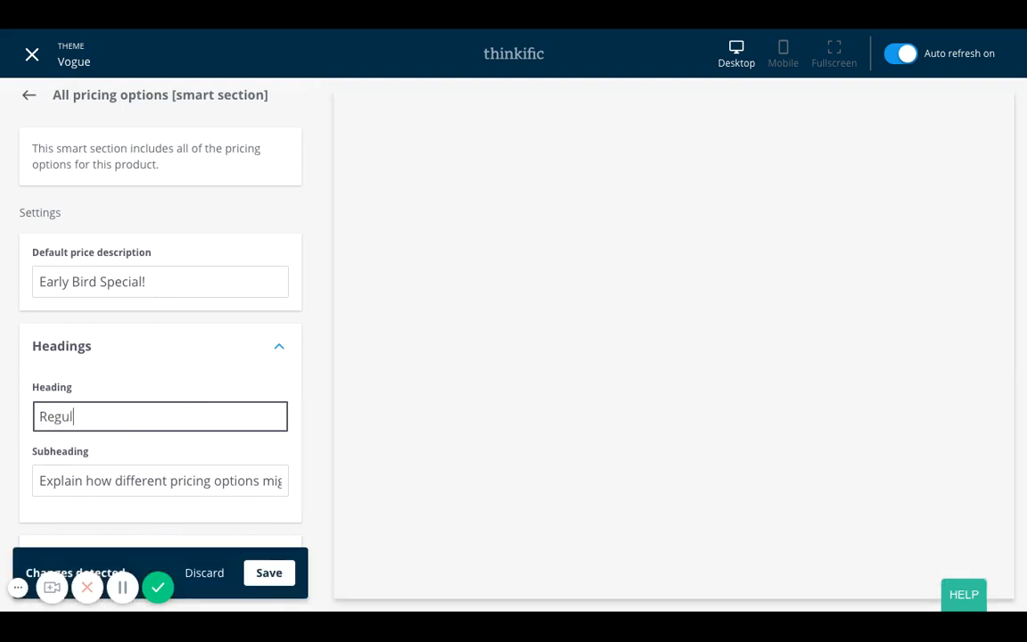
text(ice)
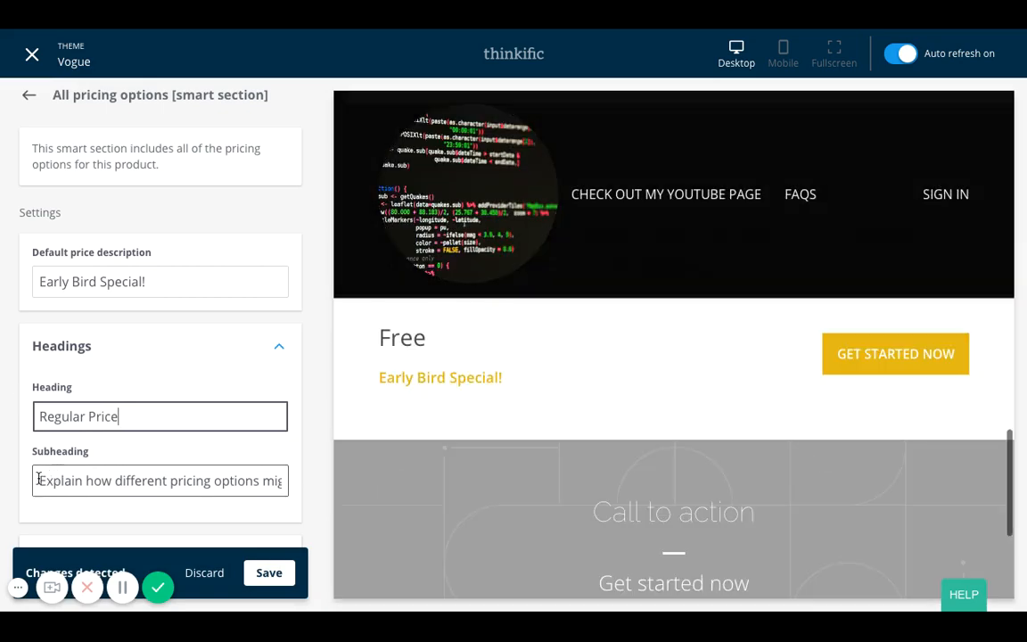
Replace the pricing section's subheading with "Non Early Bird Price".
drag(38, 480, 294, 499)
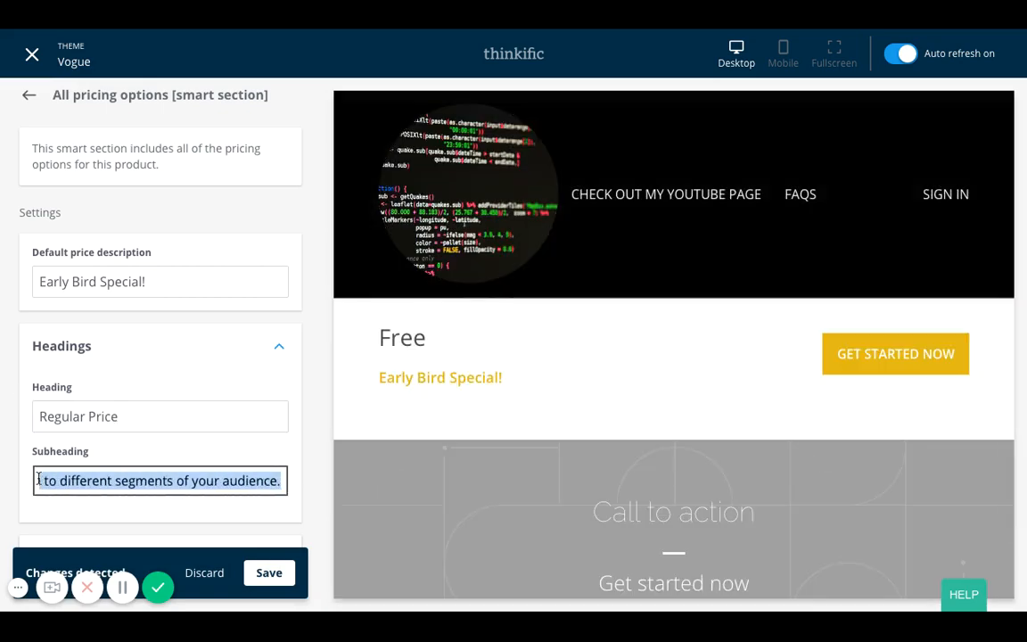
text(Non Sale)
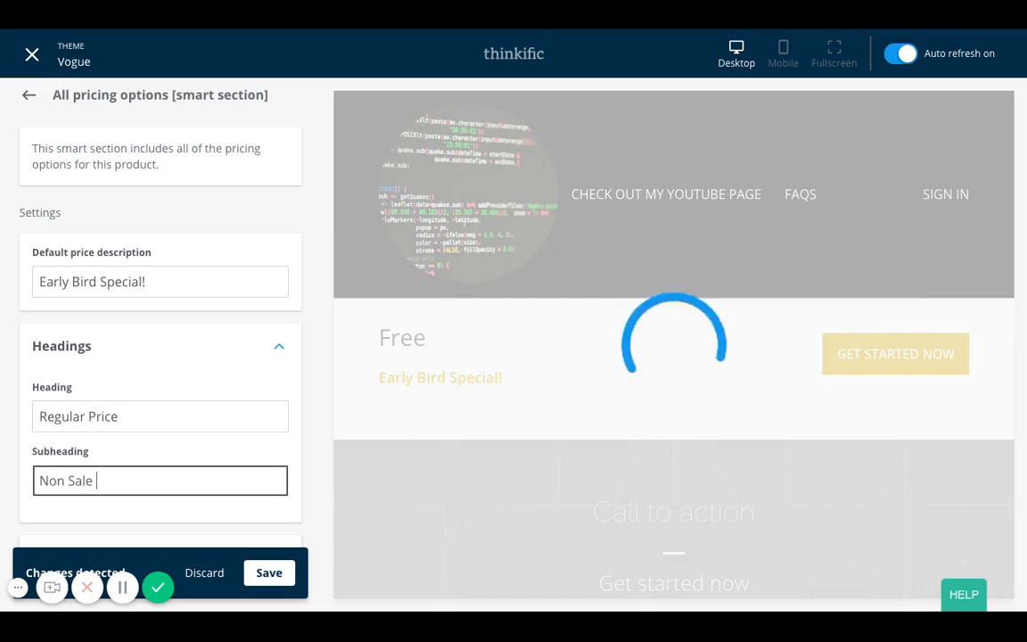
key(BackSpace)
key(BackSpace)
key(BackSpace)
key(BackSpace)
text(Early Bird )
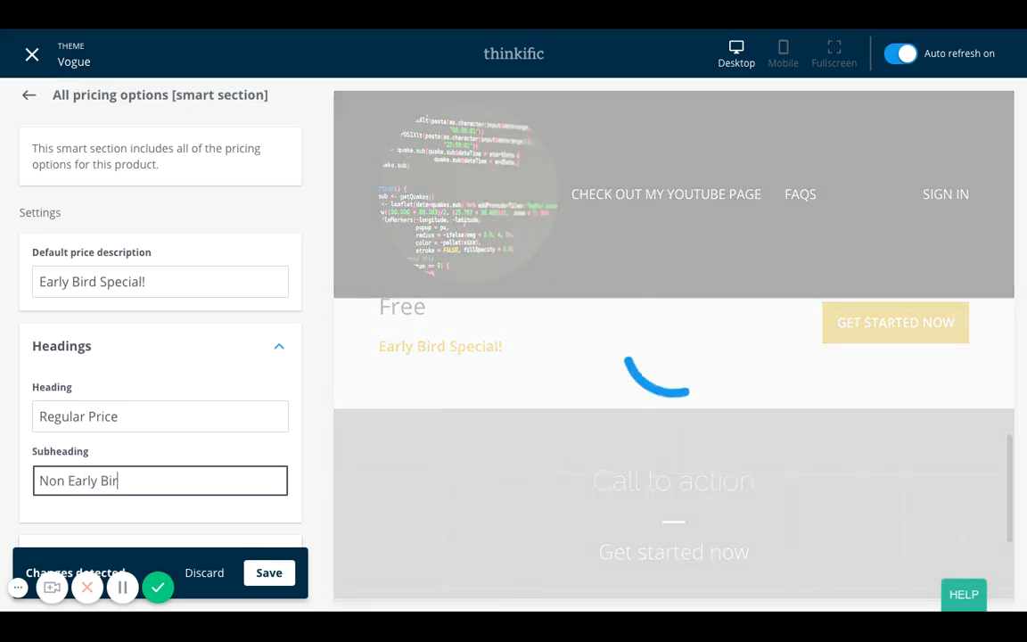
text(Price)
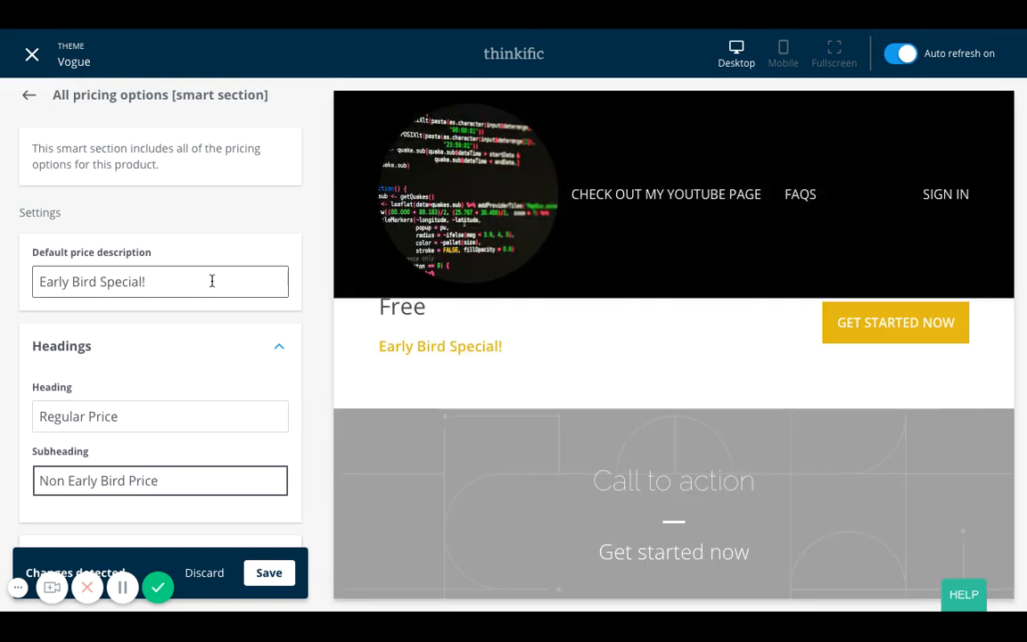
click(212, 281)
Change the pricing section's button text to "Click to Sign Up!" and save the section.
scroll(207, 437, down, 1)
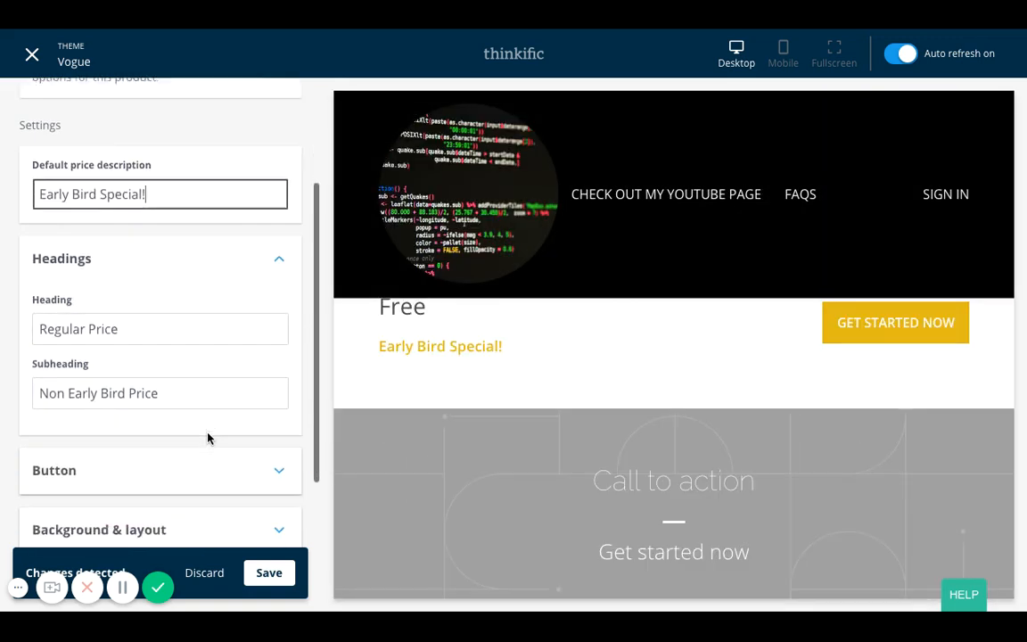
scroll(207, 438, down, 1)
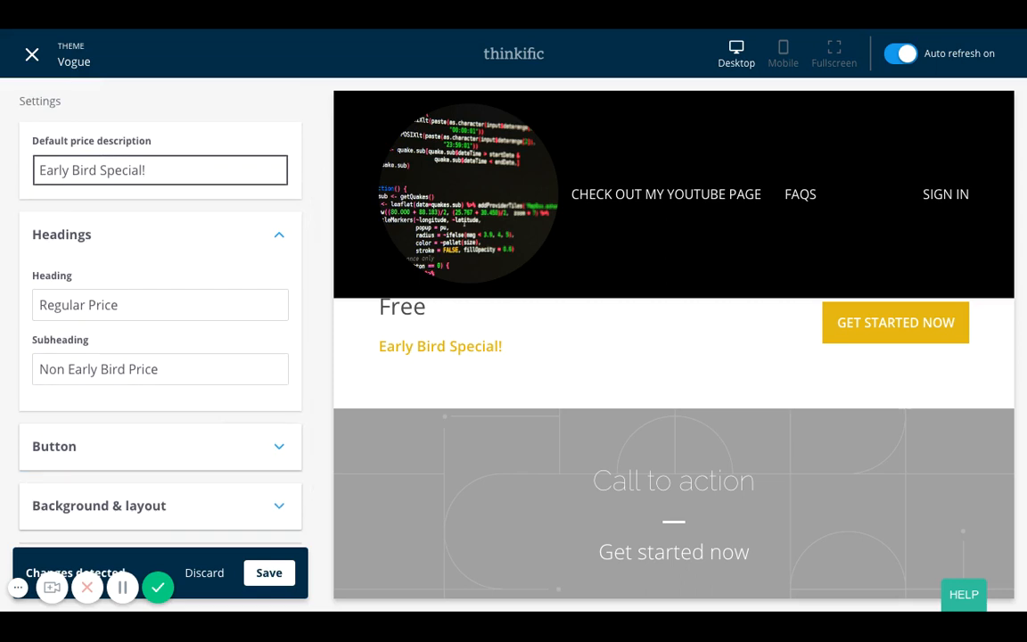
scroll(172, 381, down, 1)
click(172, 381)
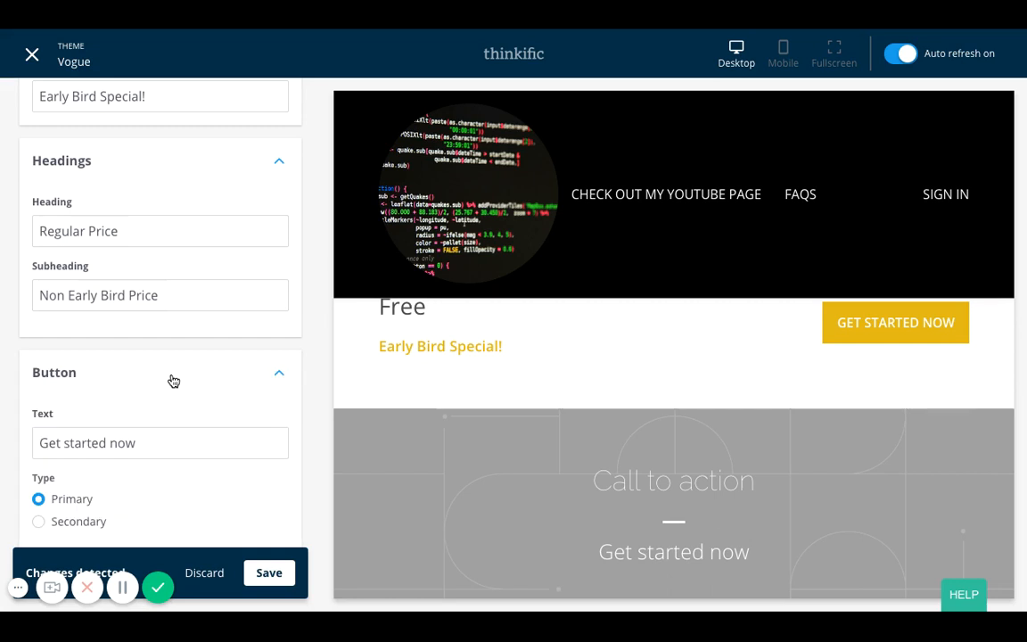
triple_click(176, 443)
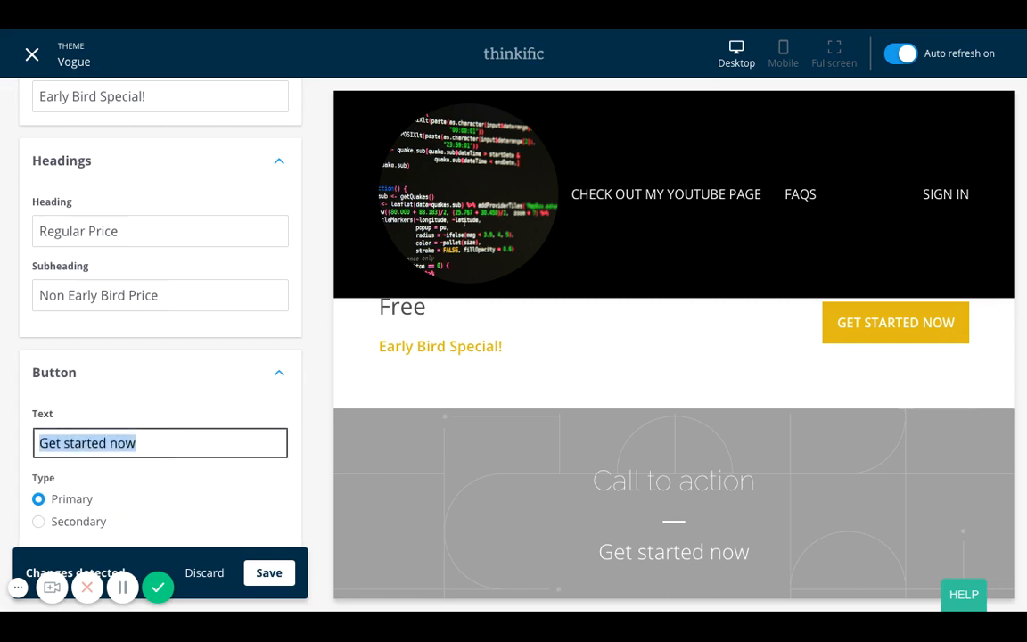
text(Click to Sign u)
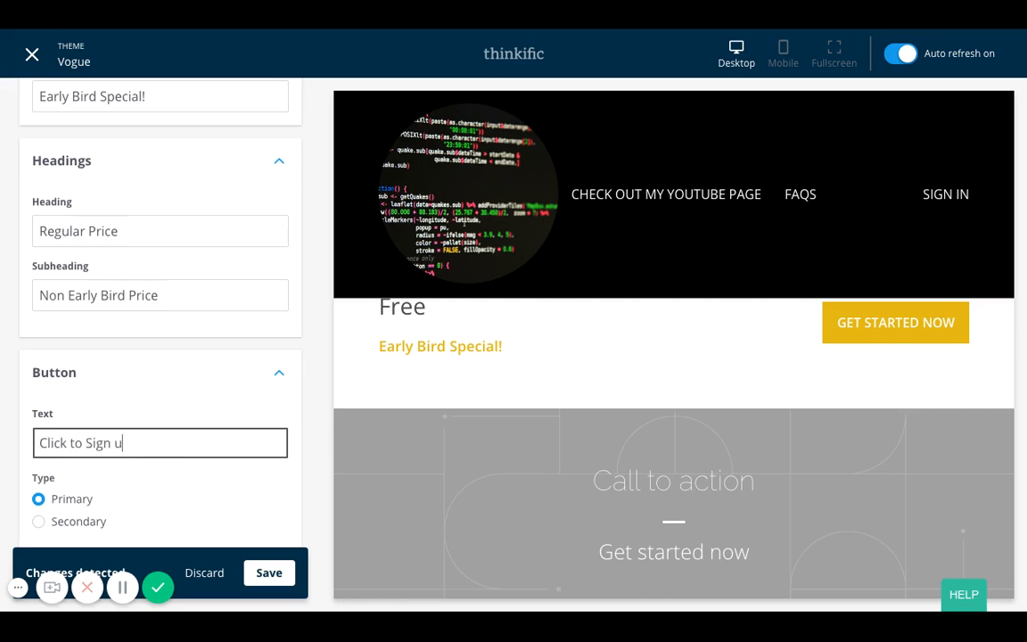
key(BackSpace)
text(UP)
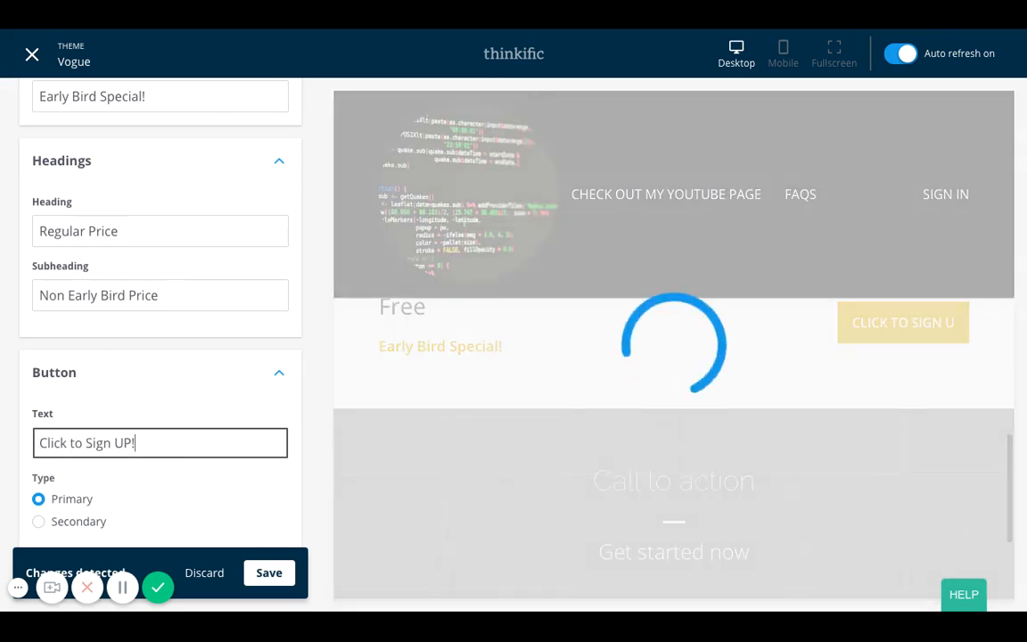
key(BackSpace)
text(p!)
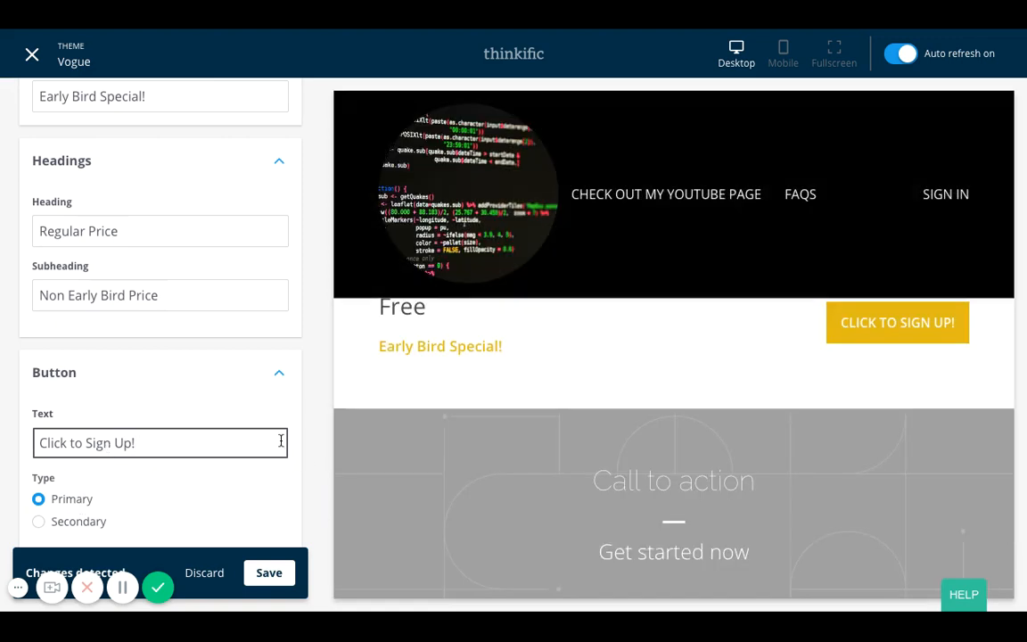
scroll(280, 441, down, 2)
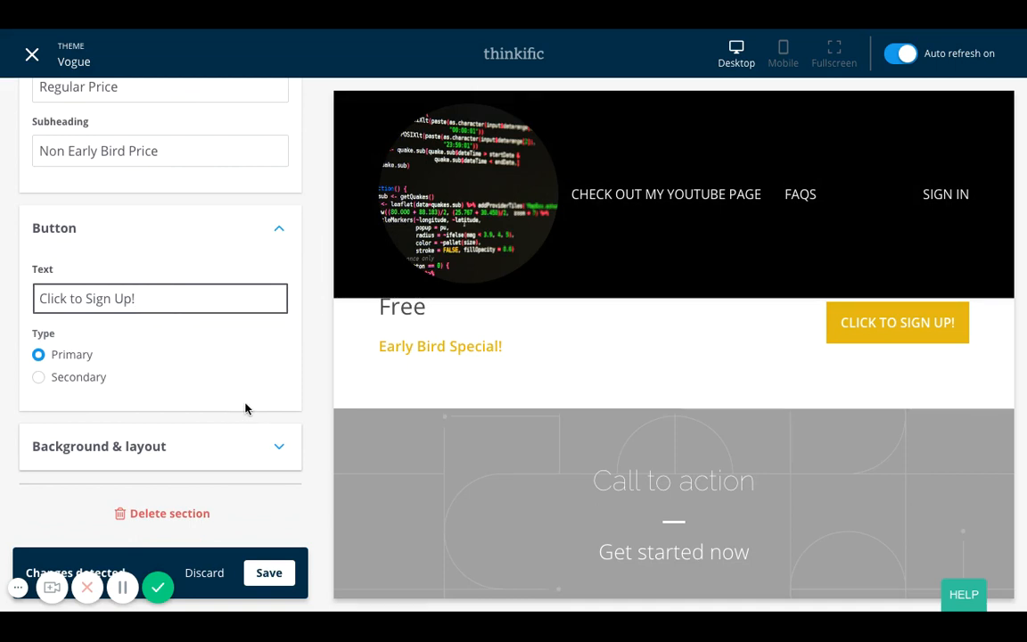
click(273, 573)
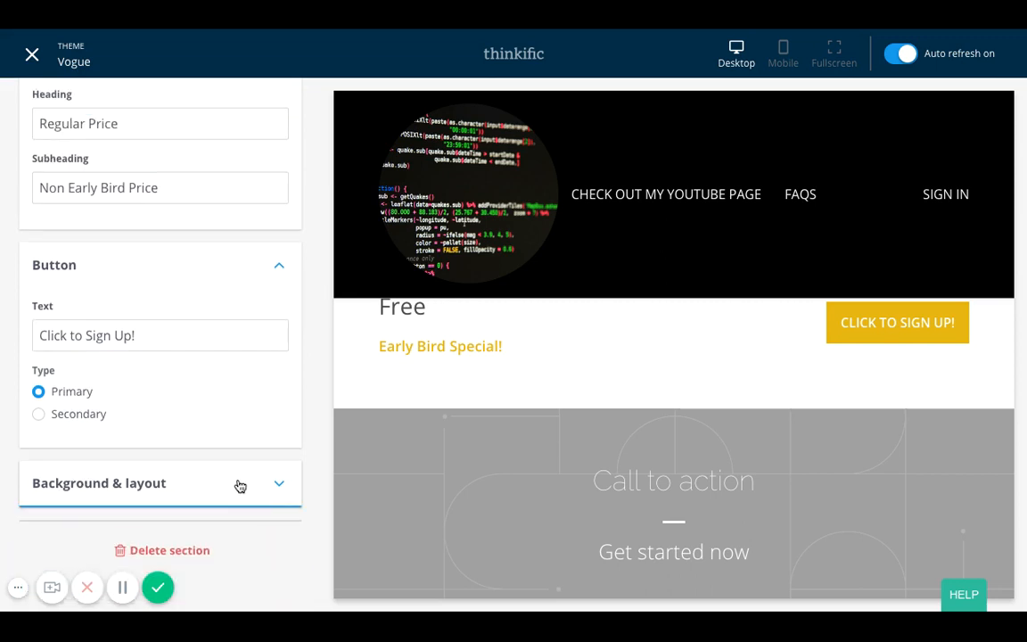
Set the pricing section's layout to One Column, check it in the page preview and save.
click(237, 485)
scroll(240, 485, down, 3)
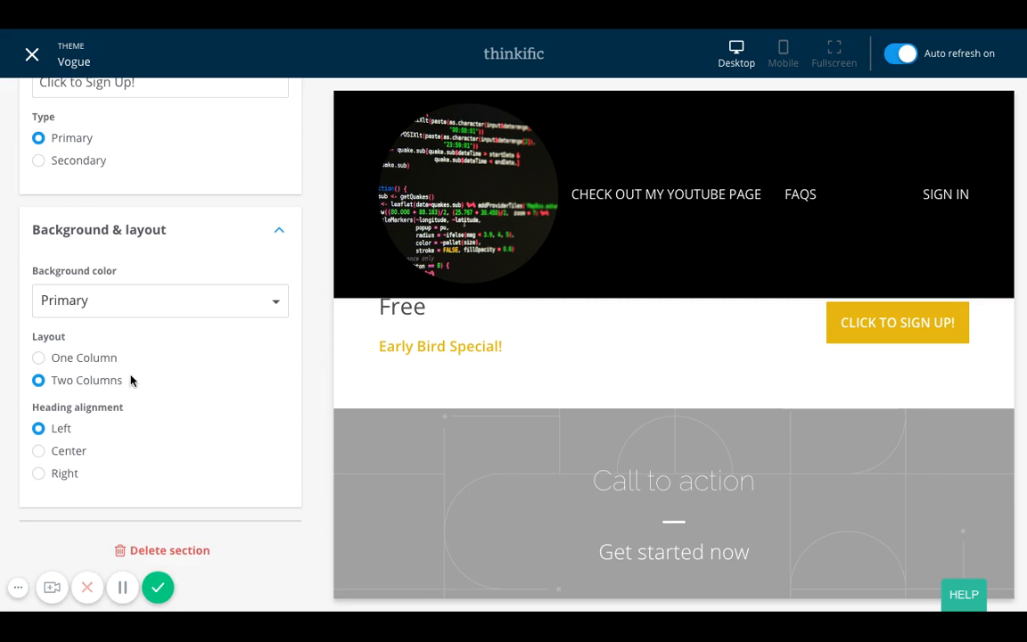
click(85, 356)
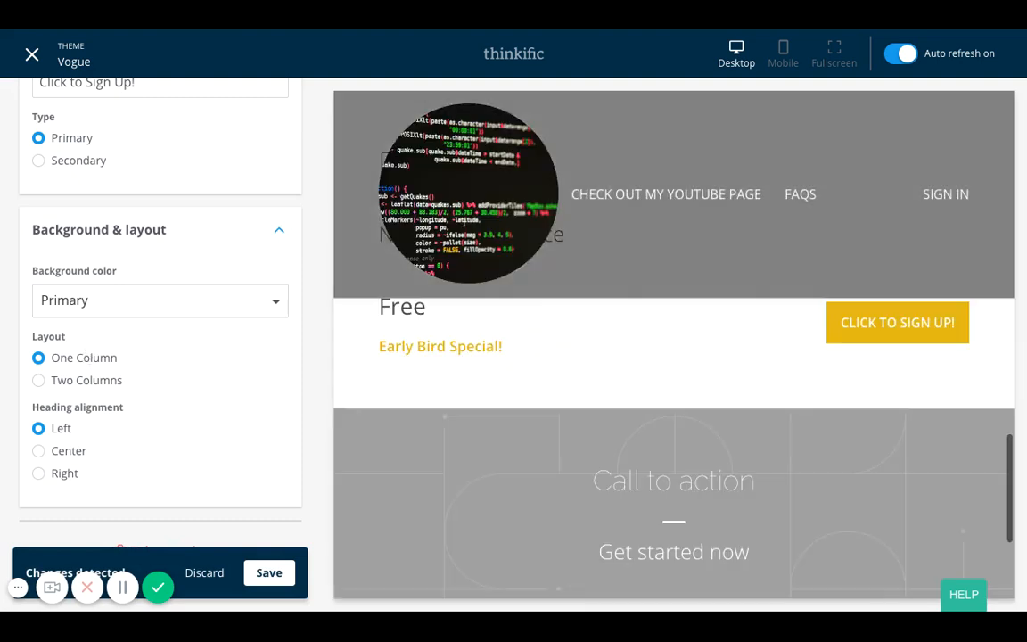
scroll(479, 408, up, 8)
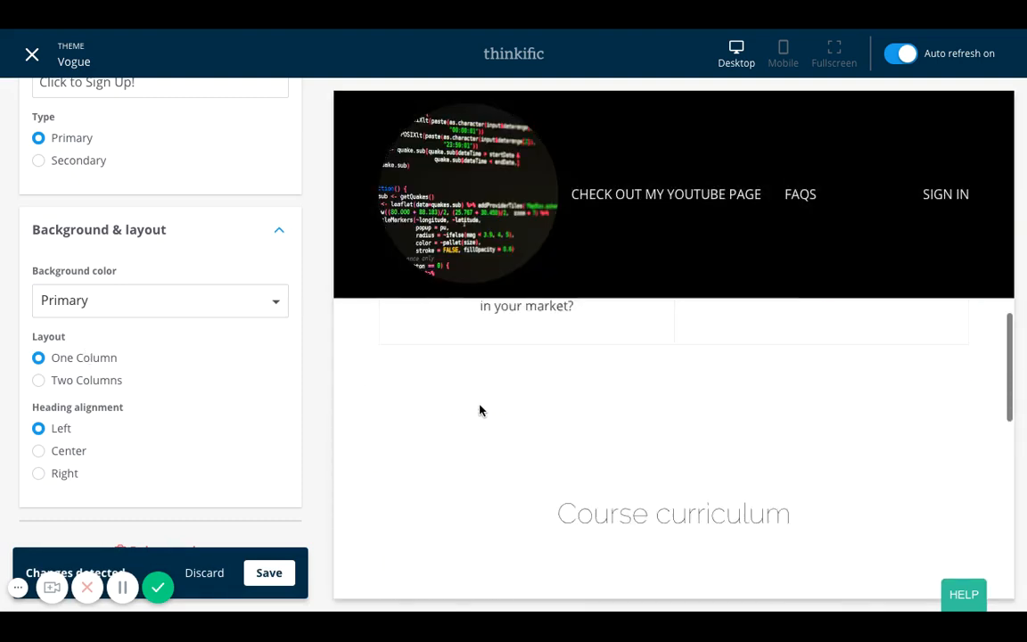
scroll(479, 411, up, 10)
scroll(480, 410, down, 14)
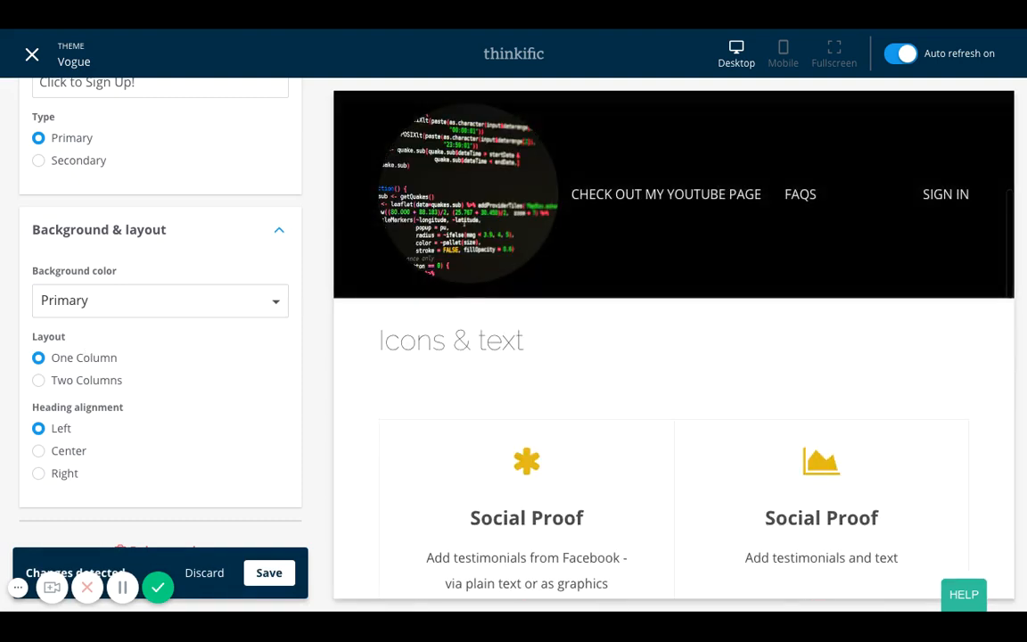
scroll(479, 387, down, 10)
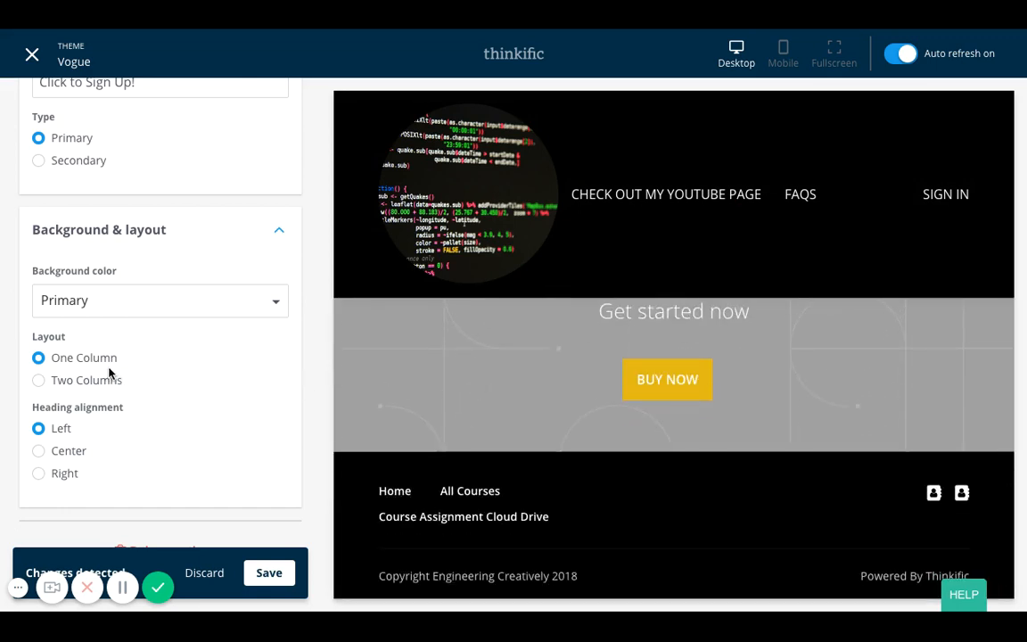
scroll(279, 518, down, 1)
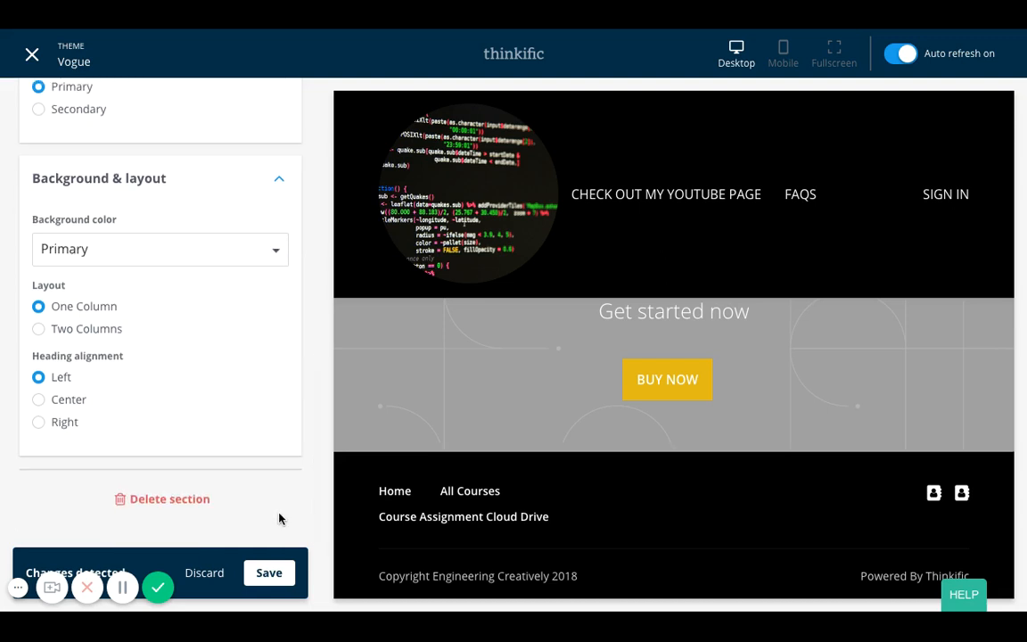
click(284, 582)
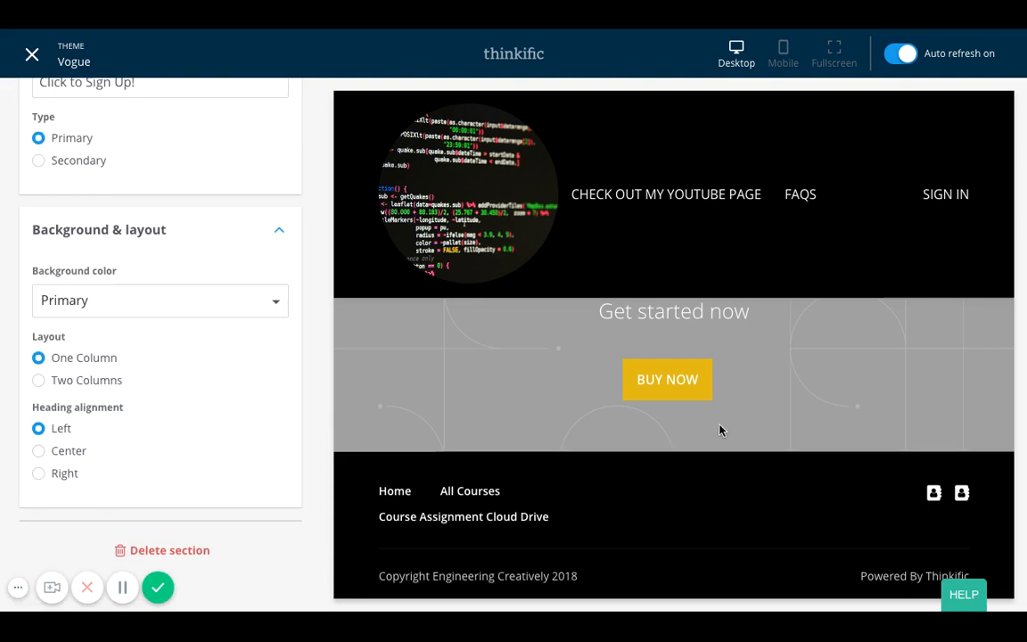
Return to the Pre Sell Demo section list and bring the Call to action section into view.
scroll(232, 357, up, 10)
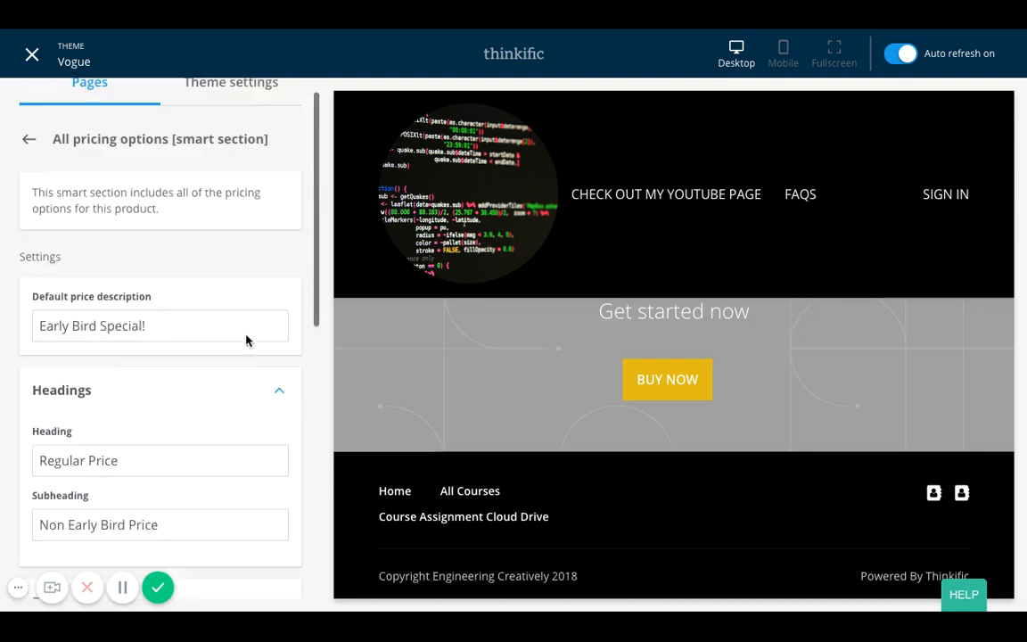
click(32, 172)
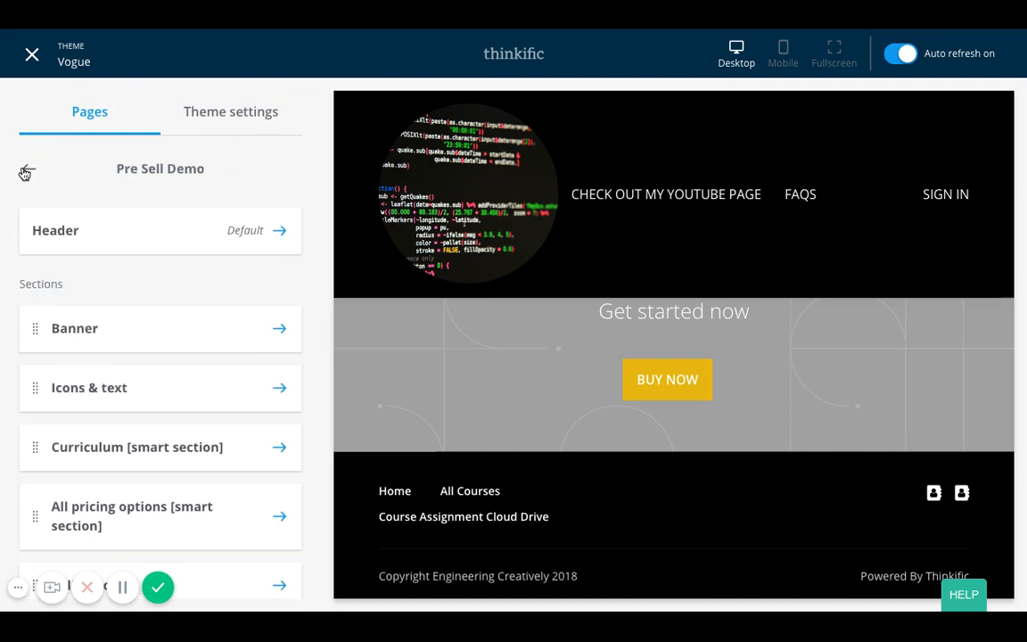
scroll(237, 504, down, 1)
scroll(236, 504, down, 1)
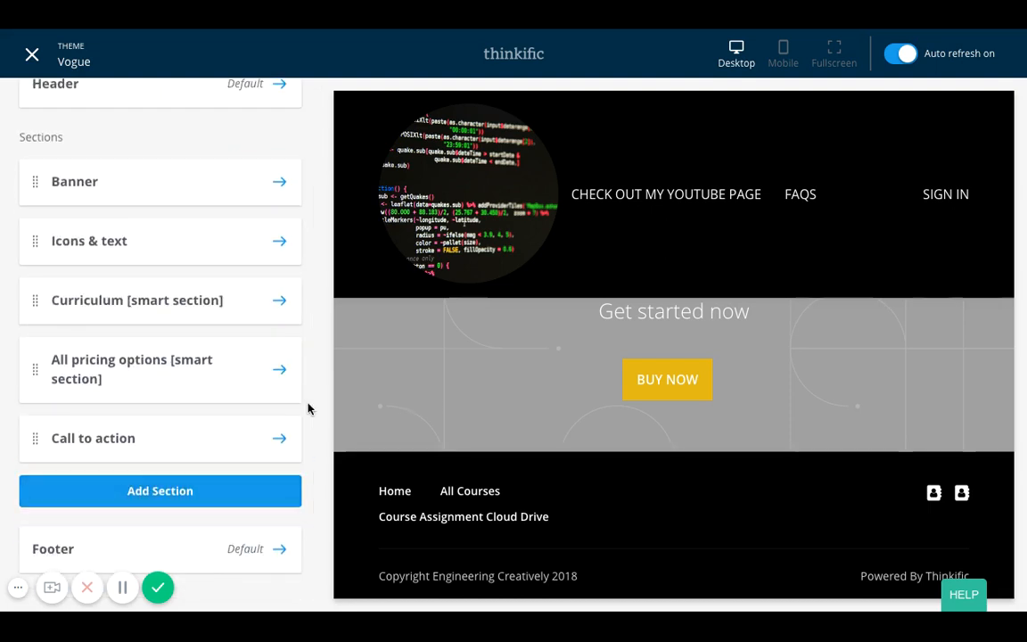
Open the Call to action section for editing and expand its text settings.
click(188, 440)
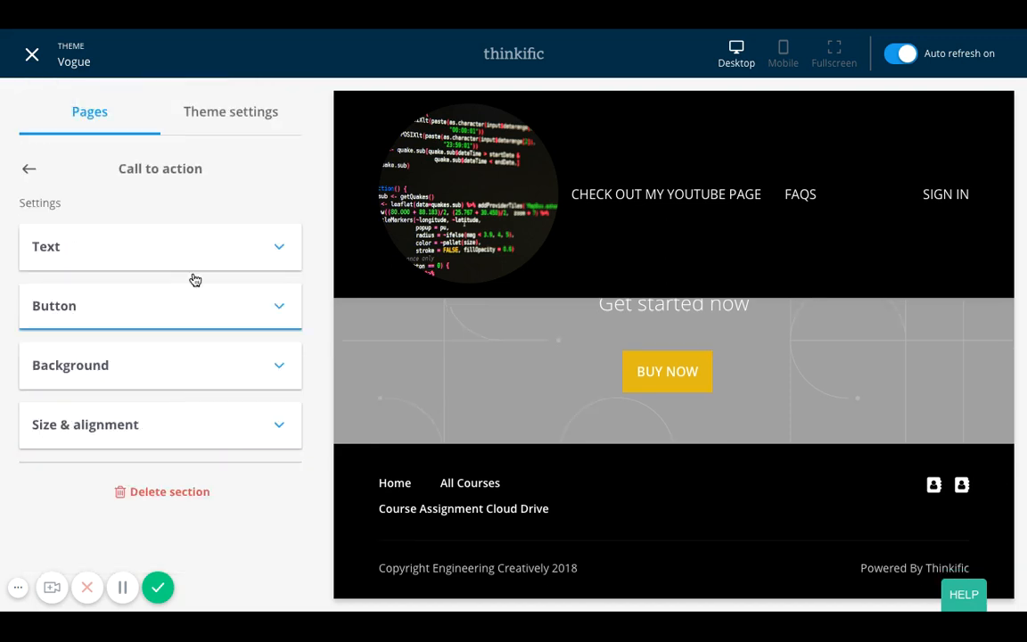
scroll(471, 354, up, 2)
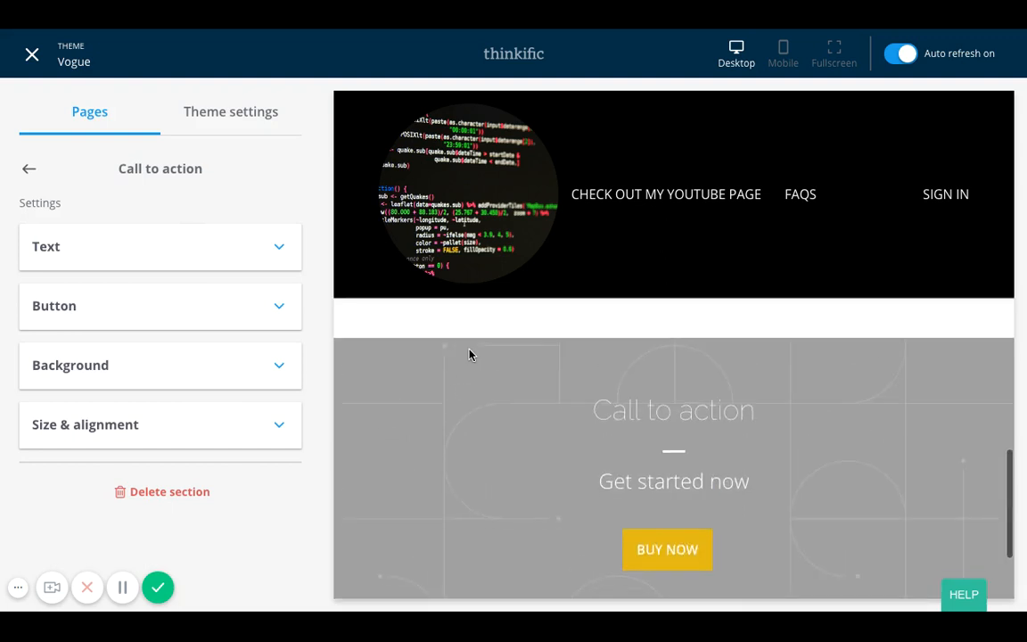
click(101, 250)
Replace the Call to action section's heading with "Ready to Join us on the Inside?".
click(131, 306)
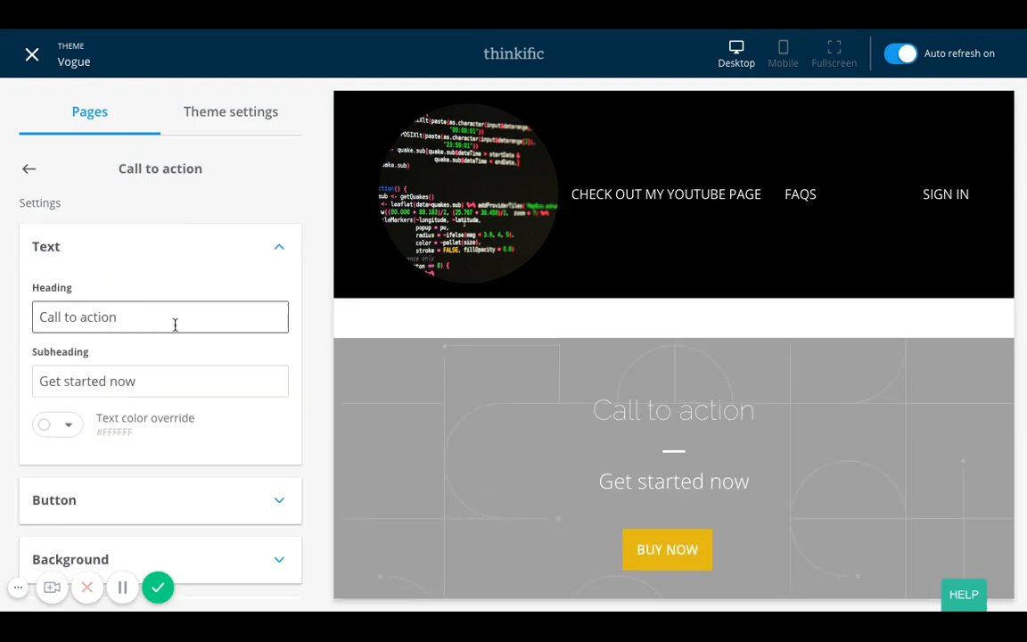
drag(174, 325, 72, 314)
key(BackSpace)
key(BackSpace)
key(BackSpace)
key(BackSpace)
key(BackSpace)
key(BackSpace)
key(BackSpace)
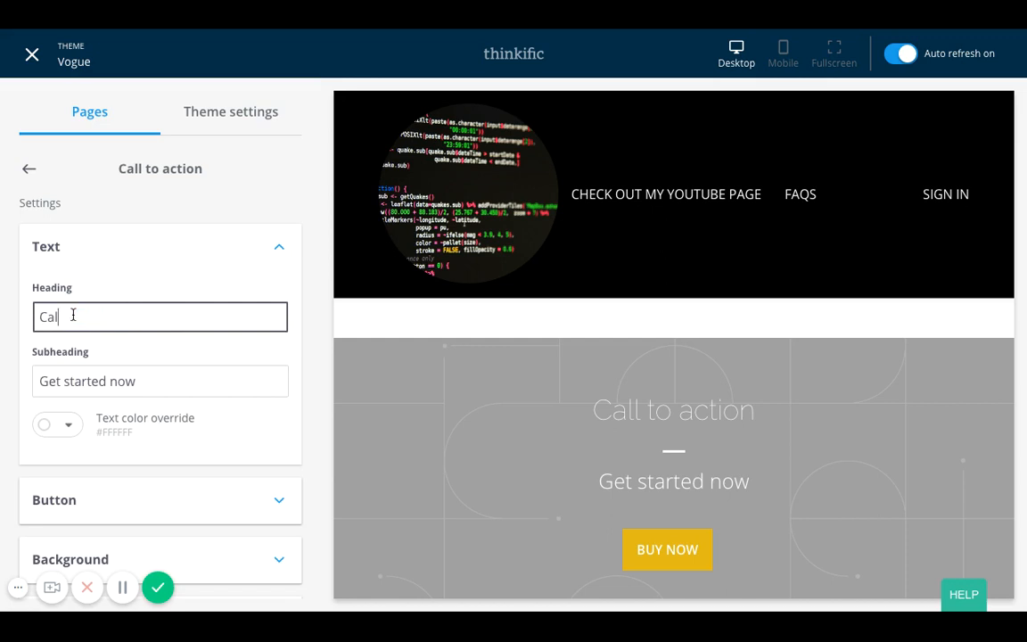
text(Read y)
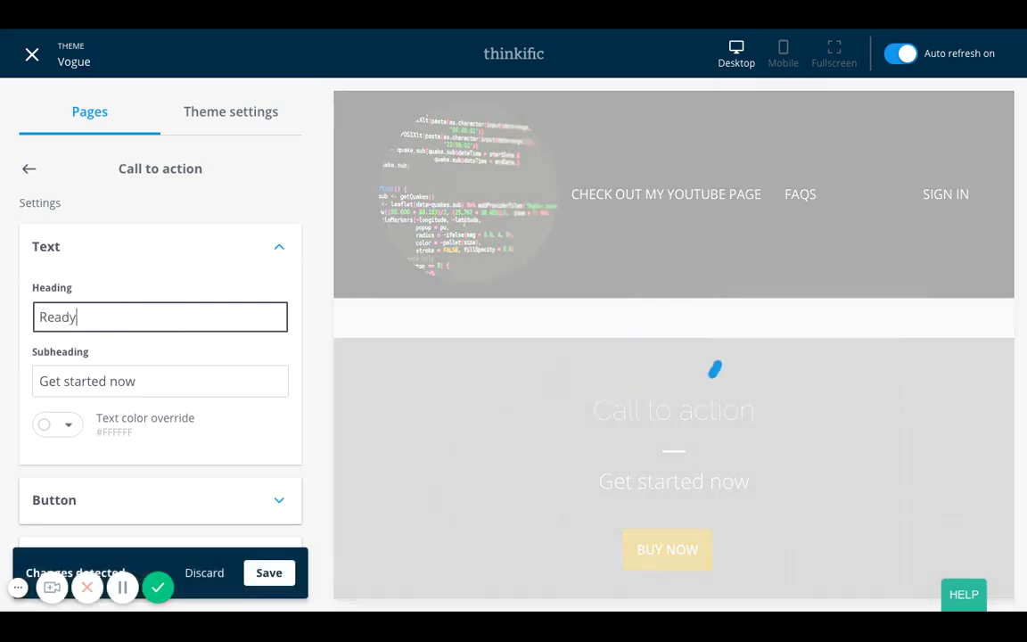
text( to Join us on the INside)
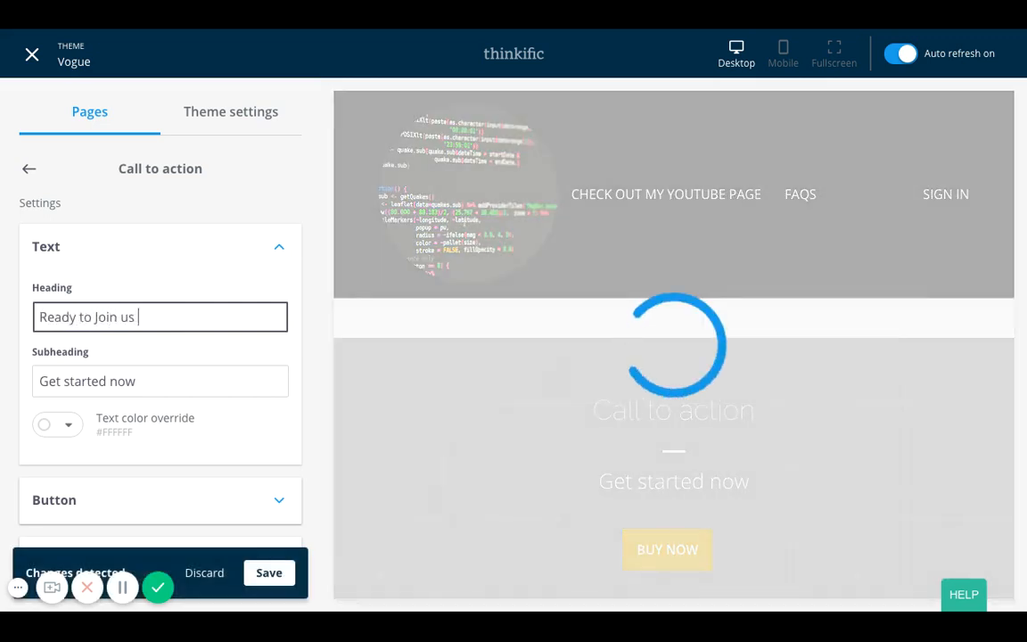
key(BackSpace)
key(BackSpace)
key(BackSpace)
key(BackSpace)
key(BackSpace)
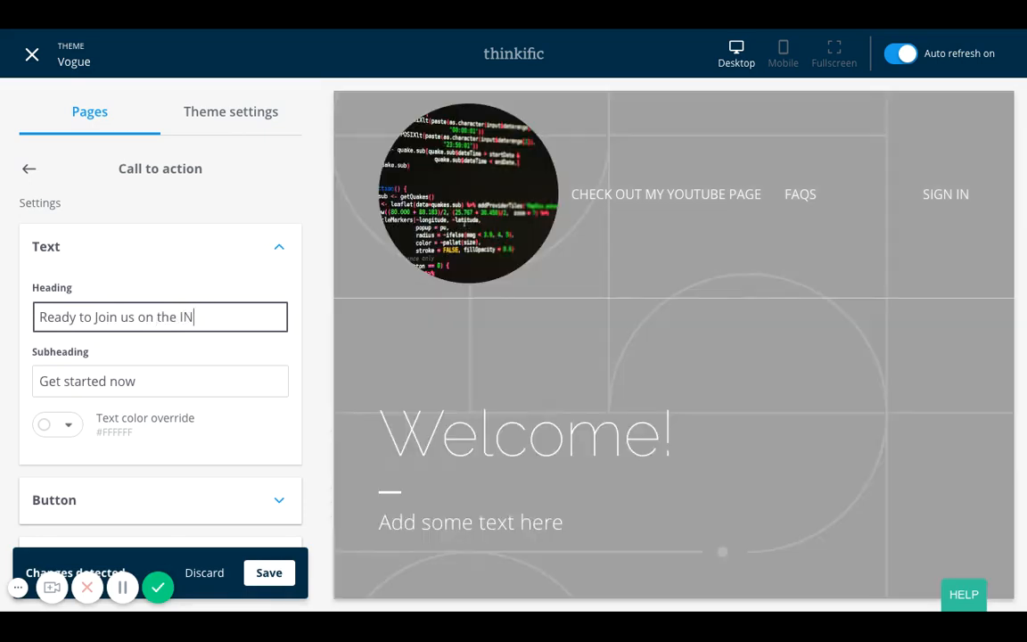
text(nside?)
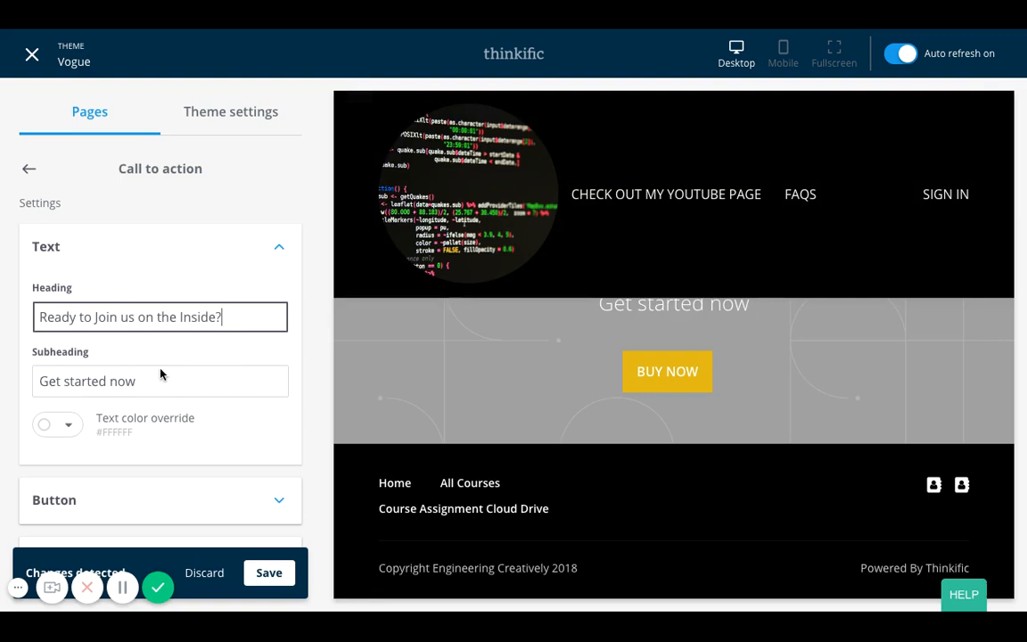
click(113, 386)
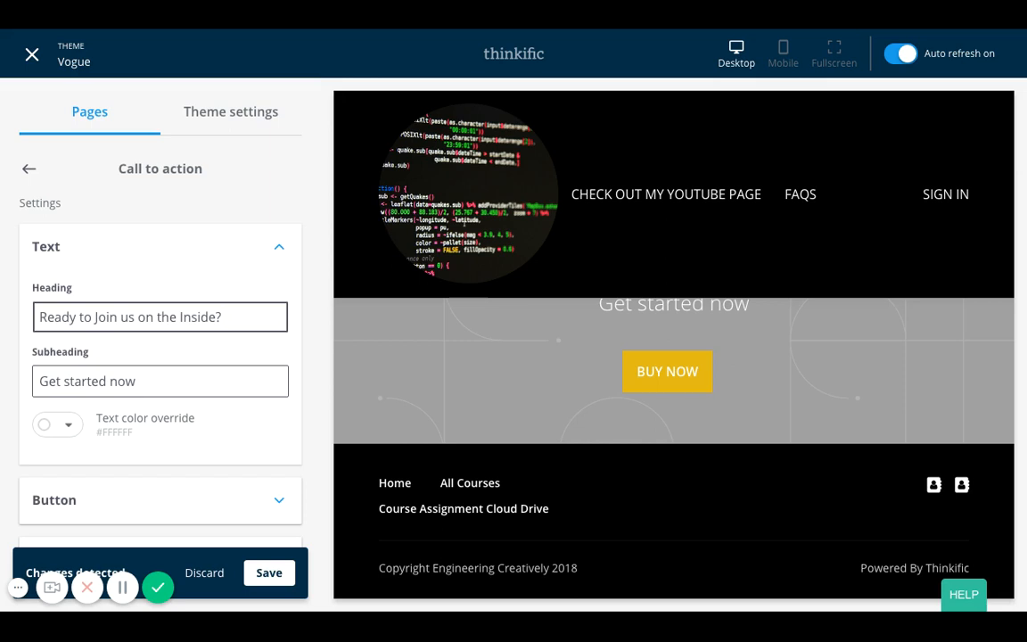
Change the Call to action section's button text to "Purchase" and look over the button's link and type options.
scroll(161, 312, down, 2)
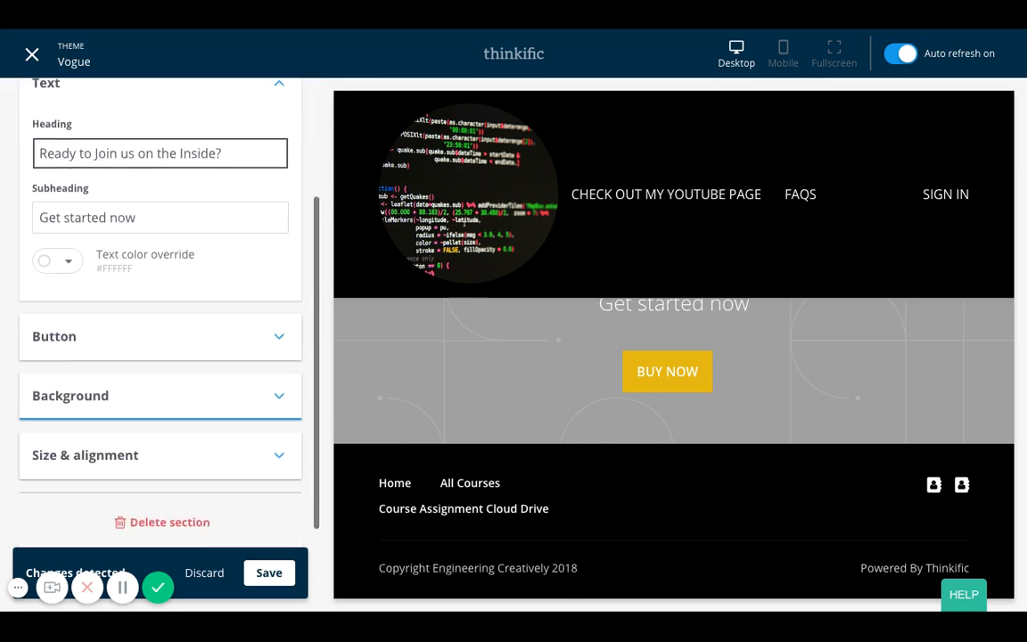
click(101, 334)
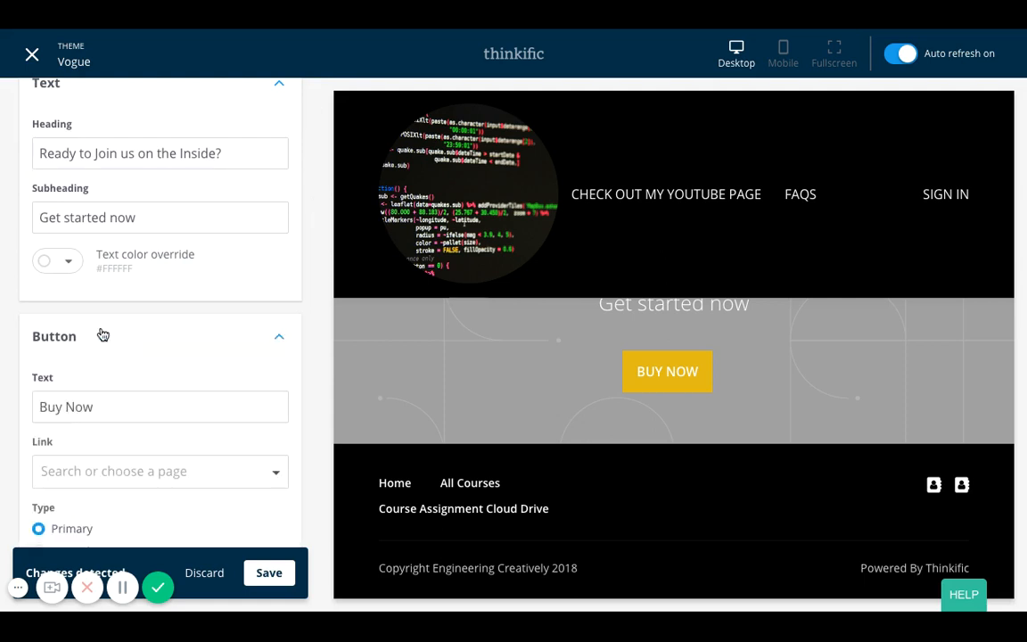
click(131, 407)
key(ctrl+a)
text(Purchase)
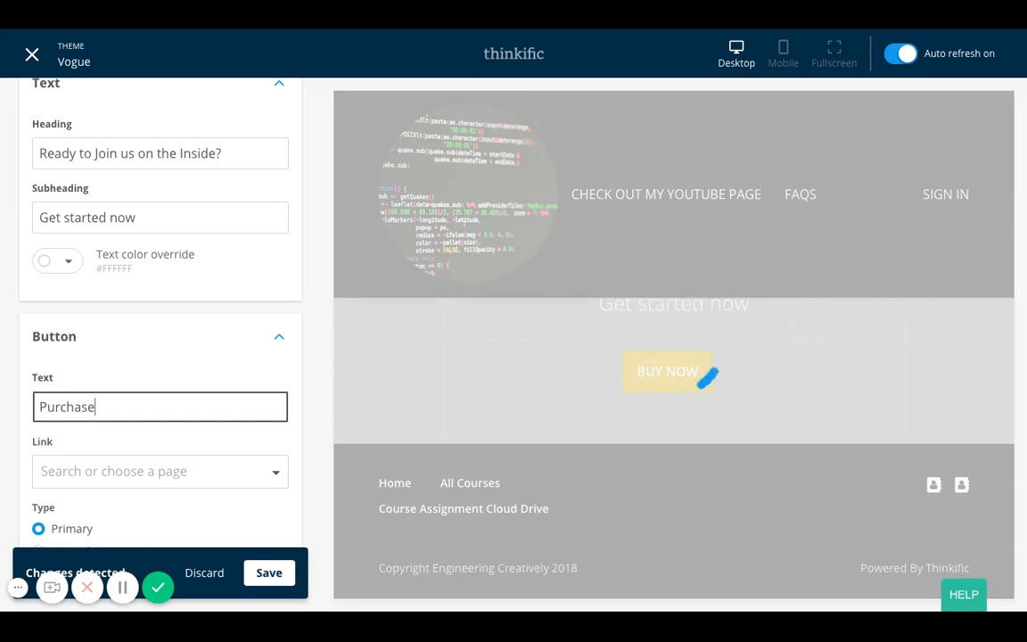
scroll(48, 470, down, 1)
scroll(49, 471, down, 1)
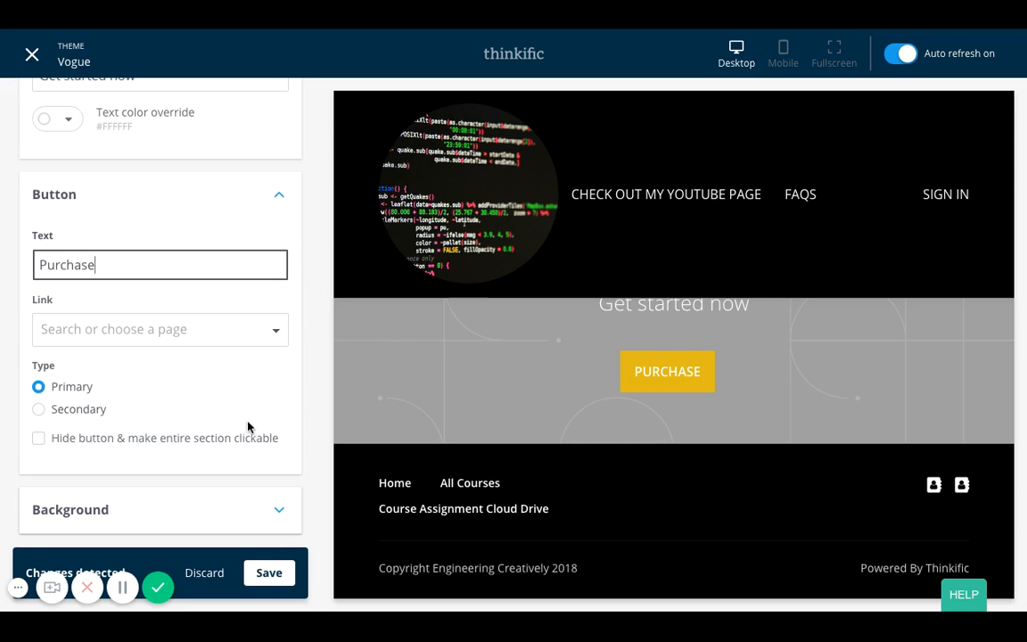
scroll(249, 424, down, 1)
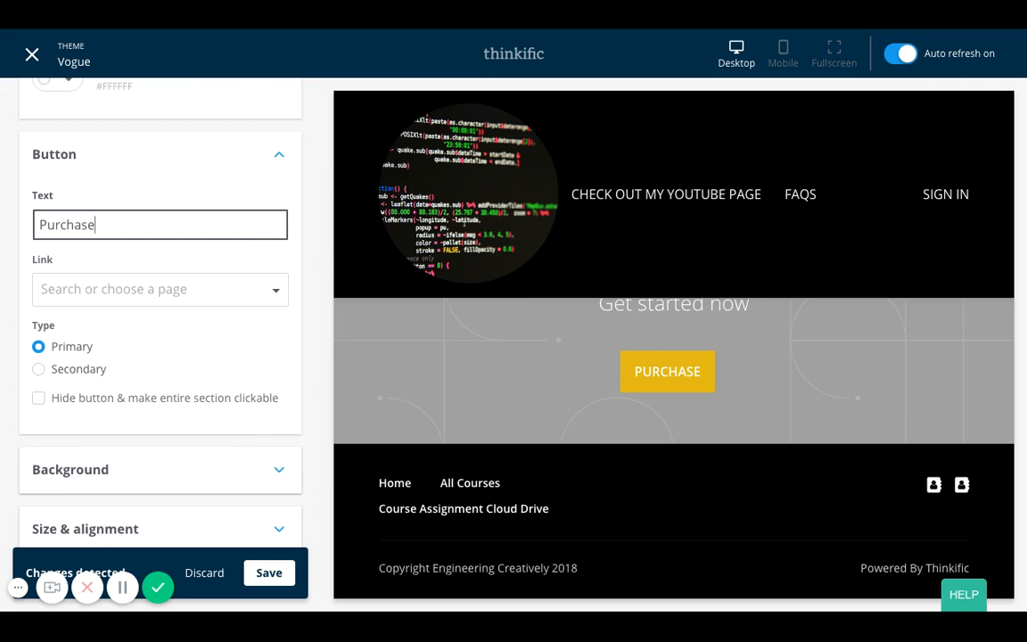
Examine the section's background image options, including the dialog for uploading a new image, without replacing the image.
scroll(147, 379, down, 2)
click(150, 380)
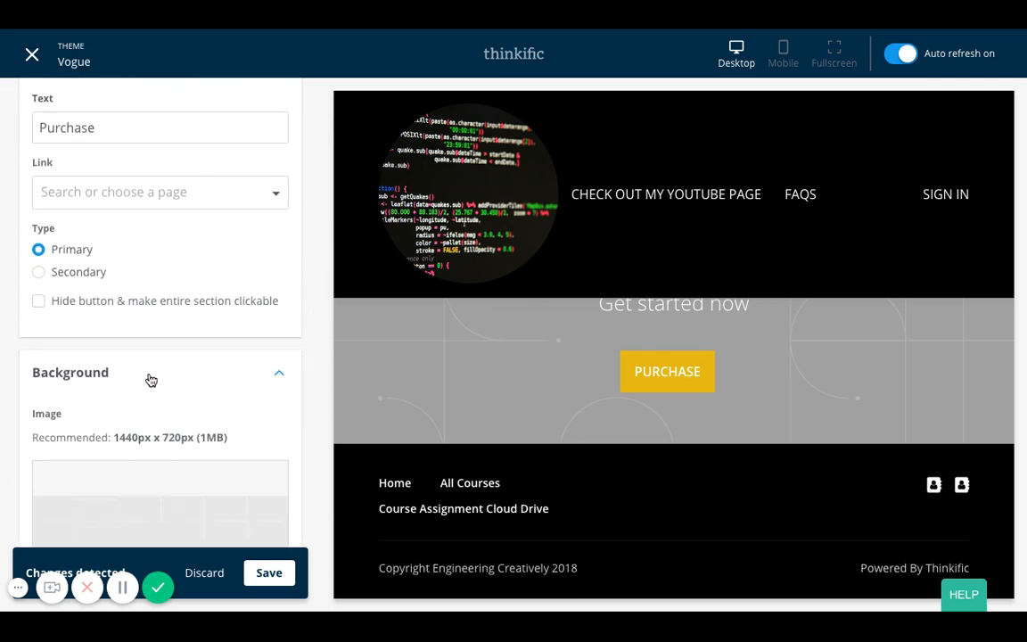
scroll(170, 417, down, 3)
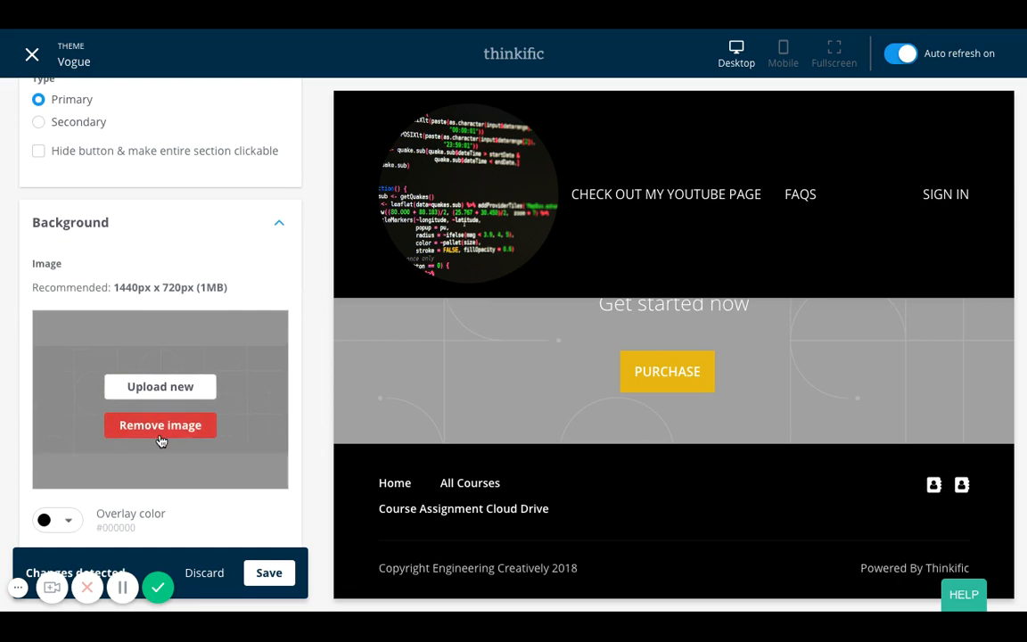
click(173, 384)
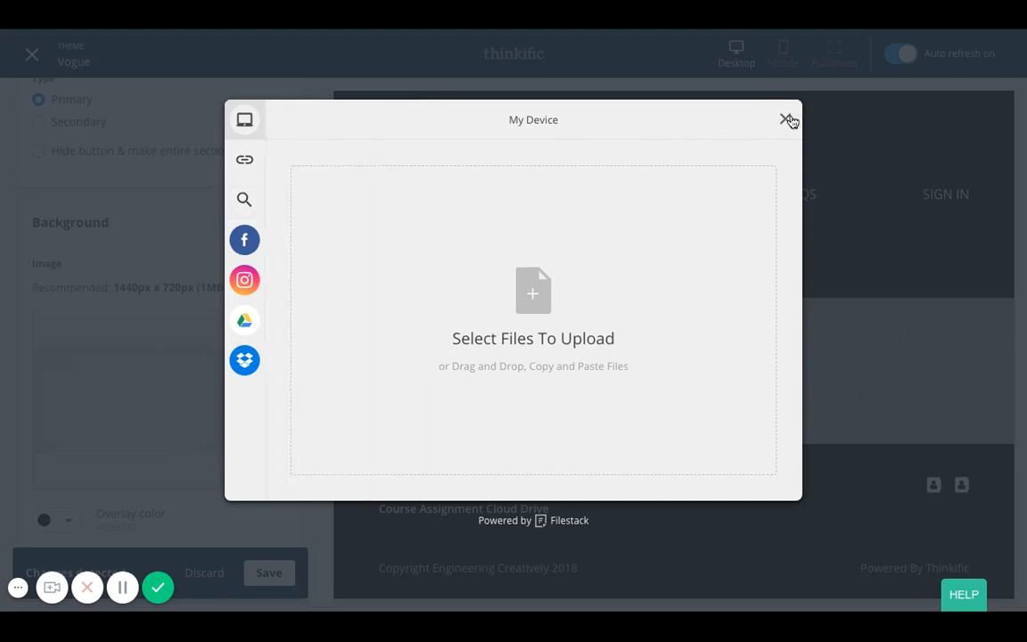
click(786, 119)
mouse_move(191, 434)
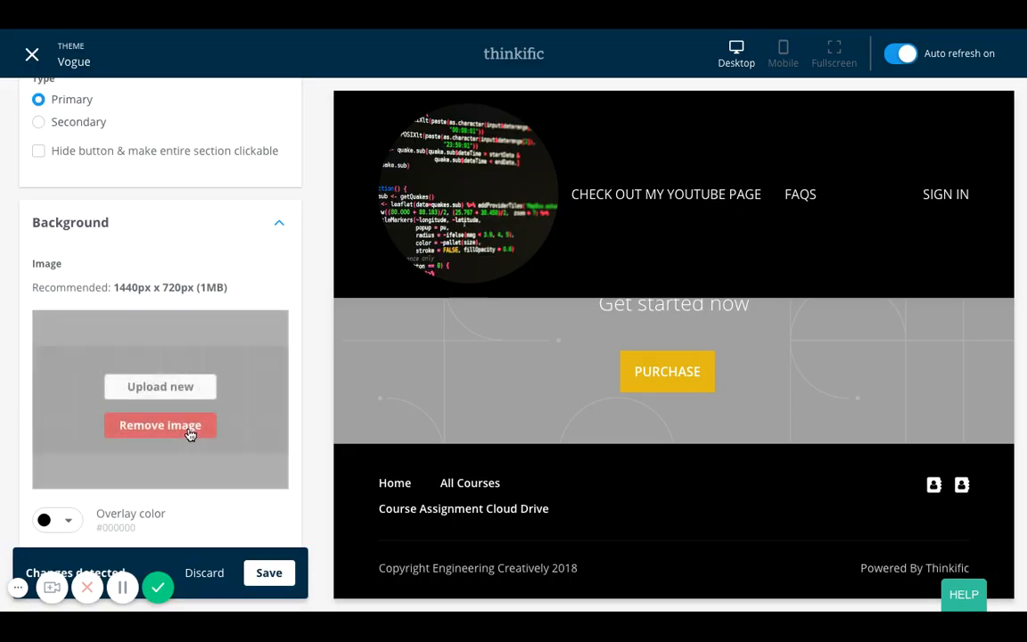
Check the background overlay settings and save the Call to action section.
scroll(237, 156, down, 1)
scroll(254, 356, down, 4)
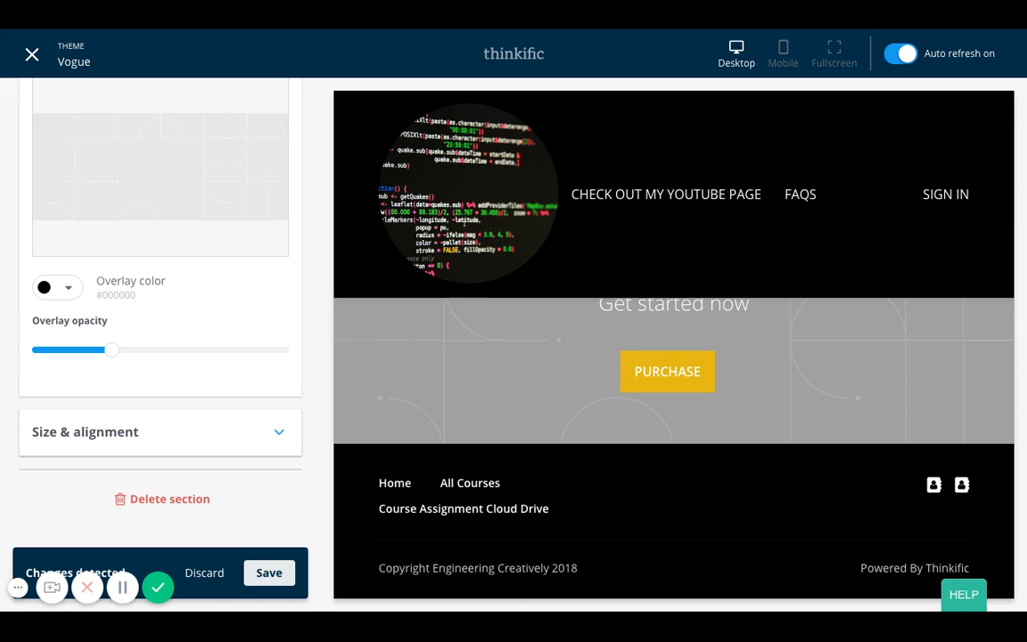
click(270, 574)
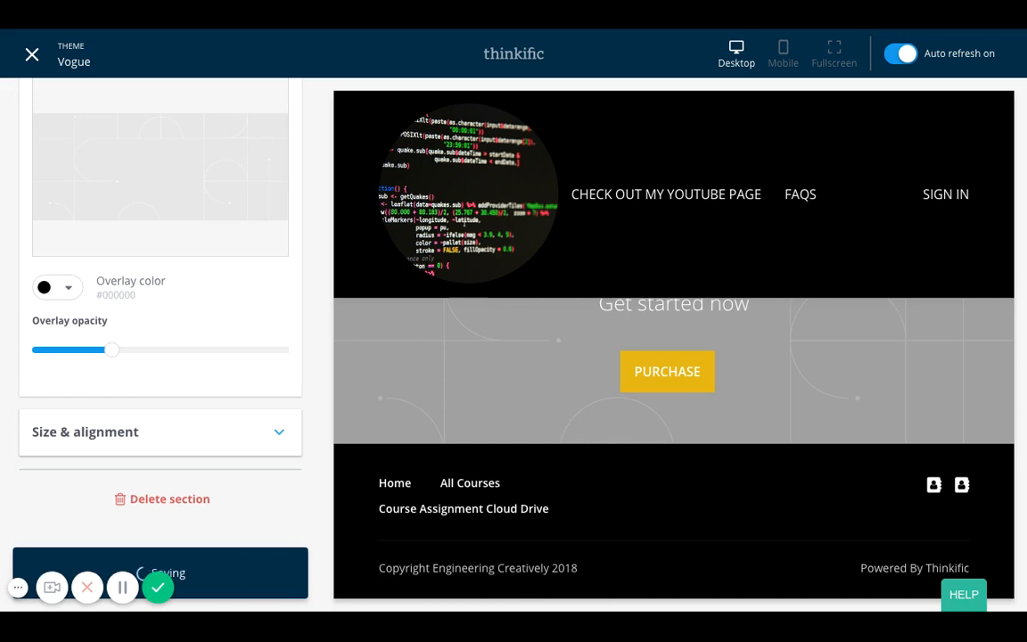